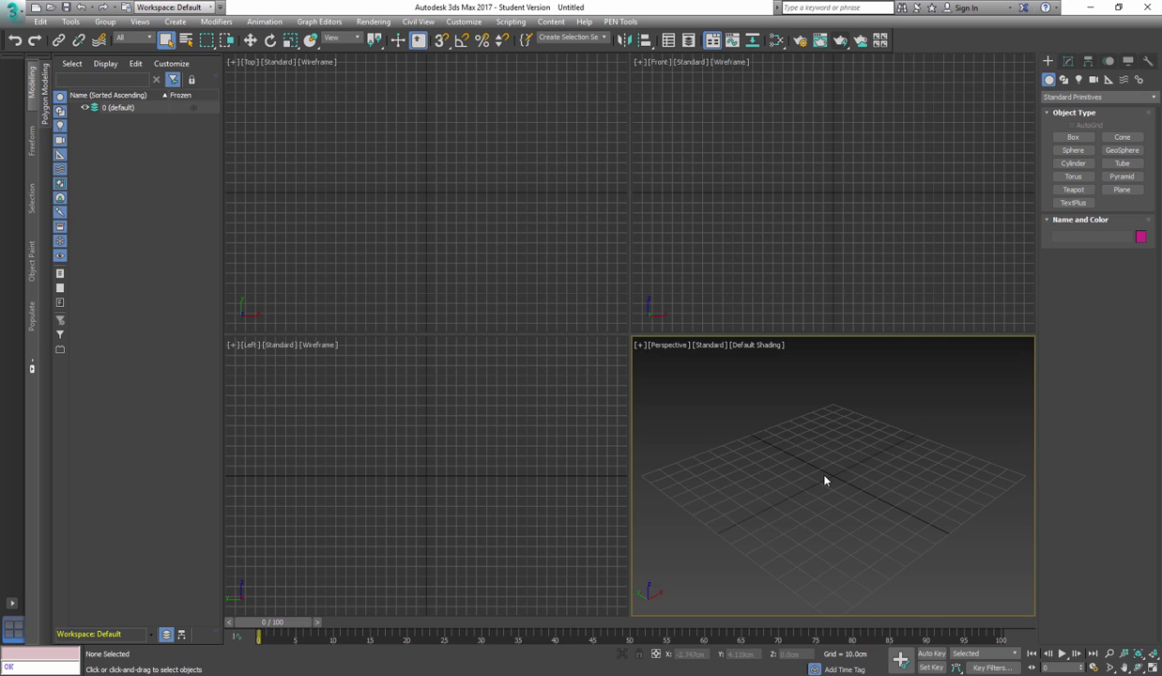
# Maximize the Perspective viewport and create a GeoSphere with a radius of about 3.8 cm at the grid's centre.
pyautogui.hotkey('alt', 'w')
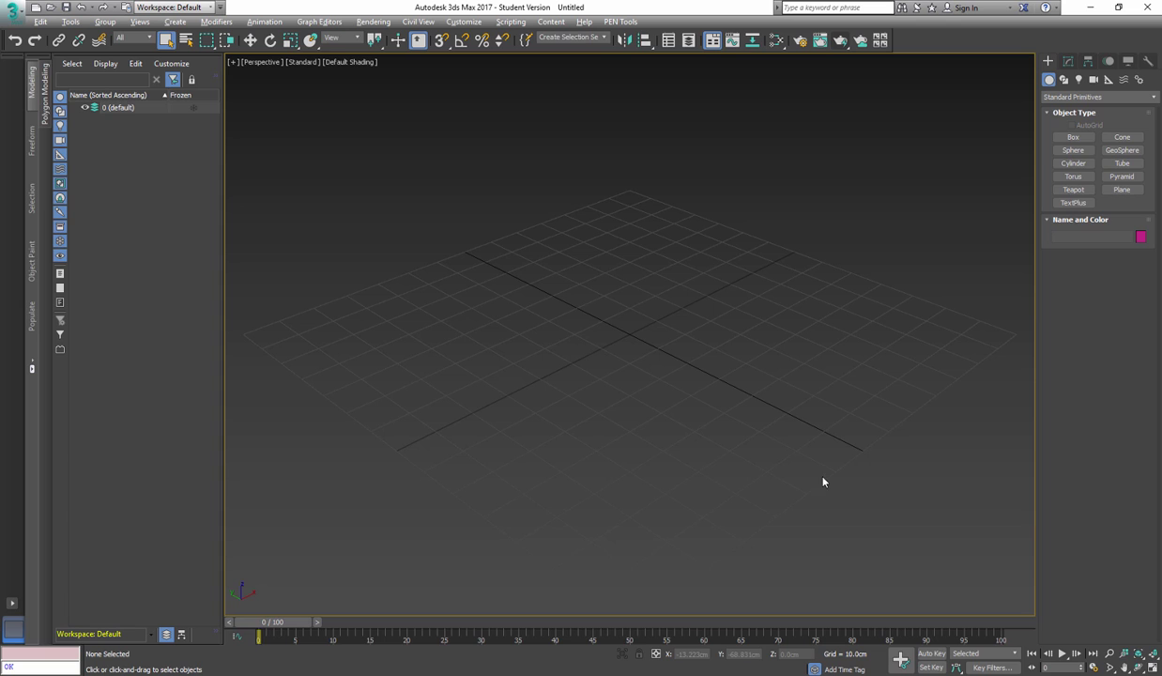
pyautogui.rightClick(618, 367)
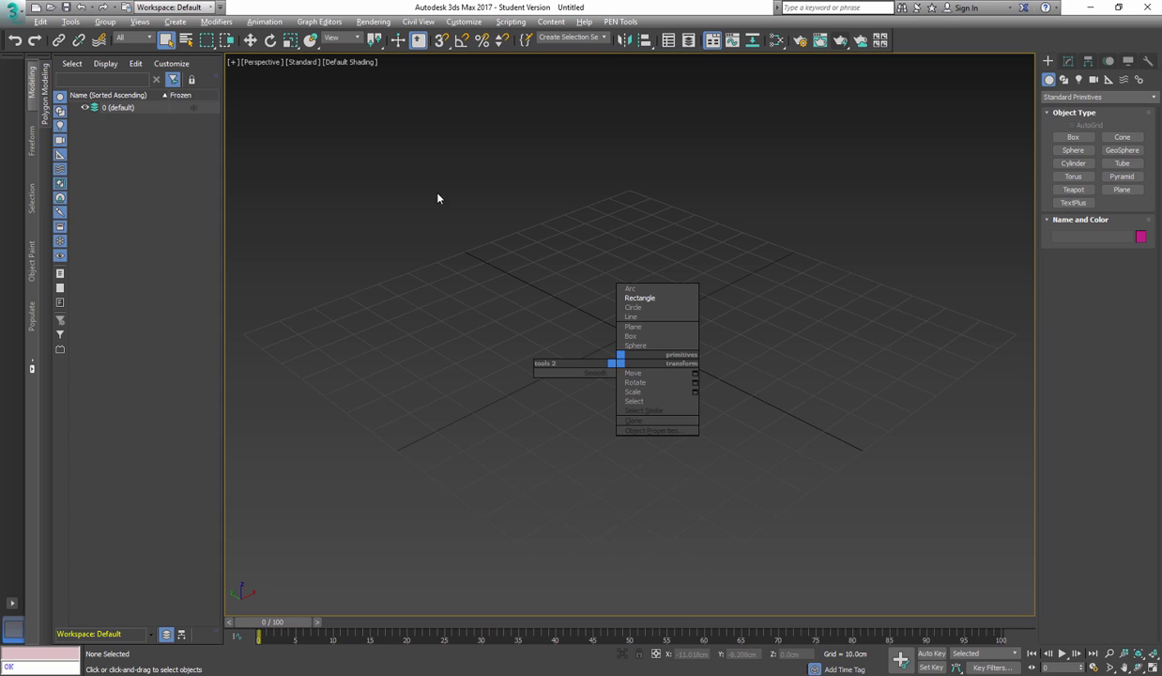
pyautogui.click(1129, 154)
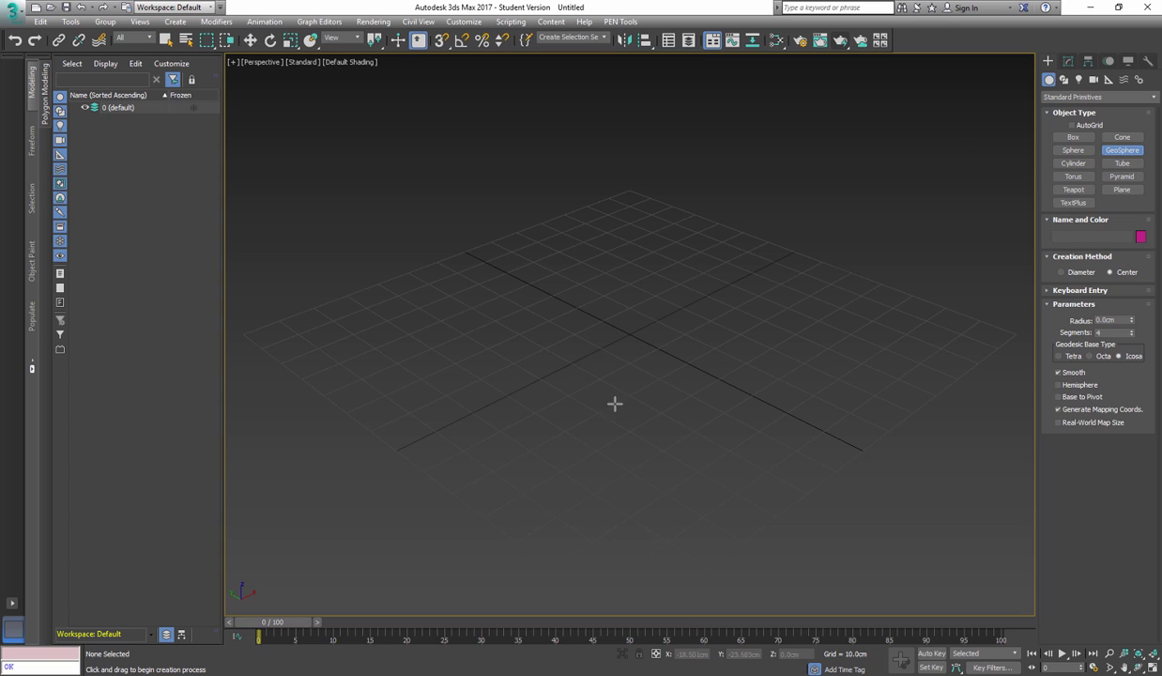
pyautogui.moveTo(633, 336)
pyautogui.mouseDown()
pyautogui.moveTo(642, 342)
pyautogui.moveTo(632, 343)
pyautogui.mouseUp()
pyautogui.rightClick(741, 350)
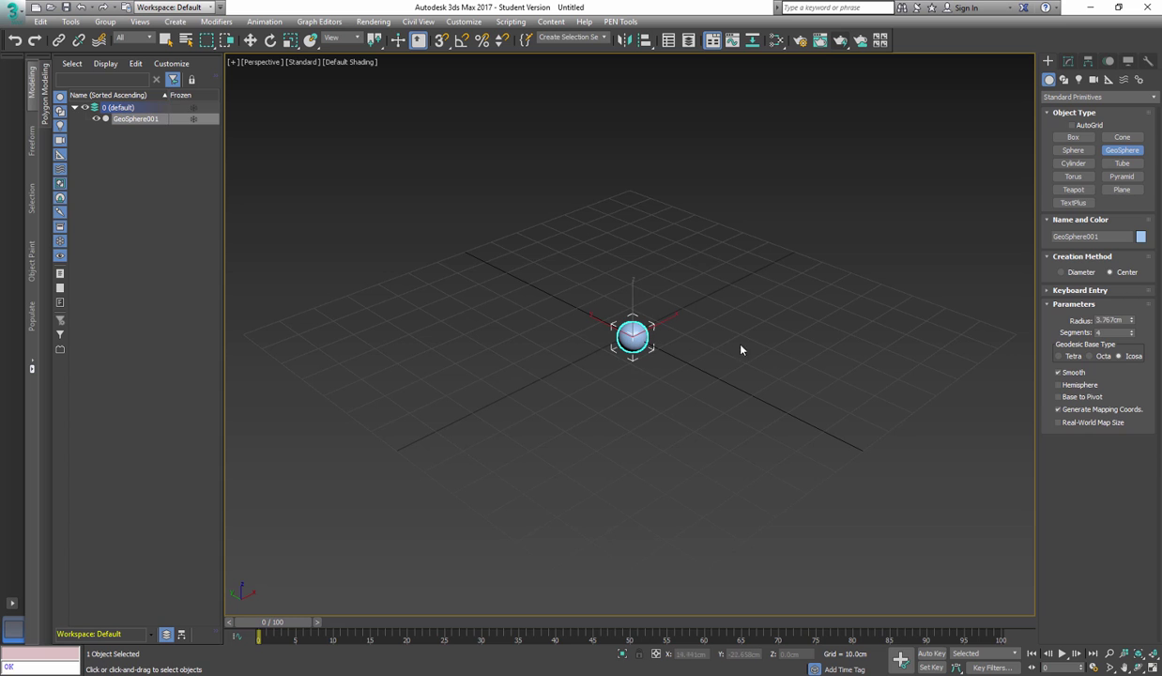
# Set the GeoSphere's radius to 0.5 cm.
pyautogui.click(1070, 64)
pyautogui.scroll(10, 641, 327)
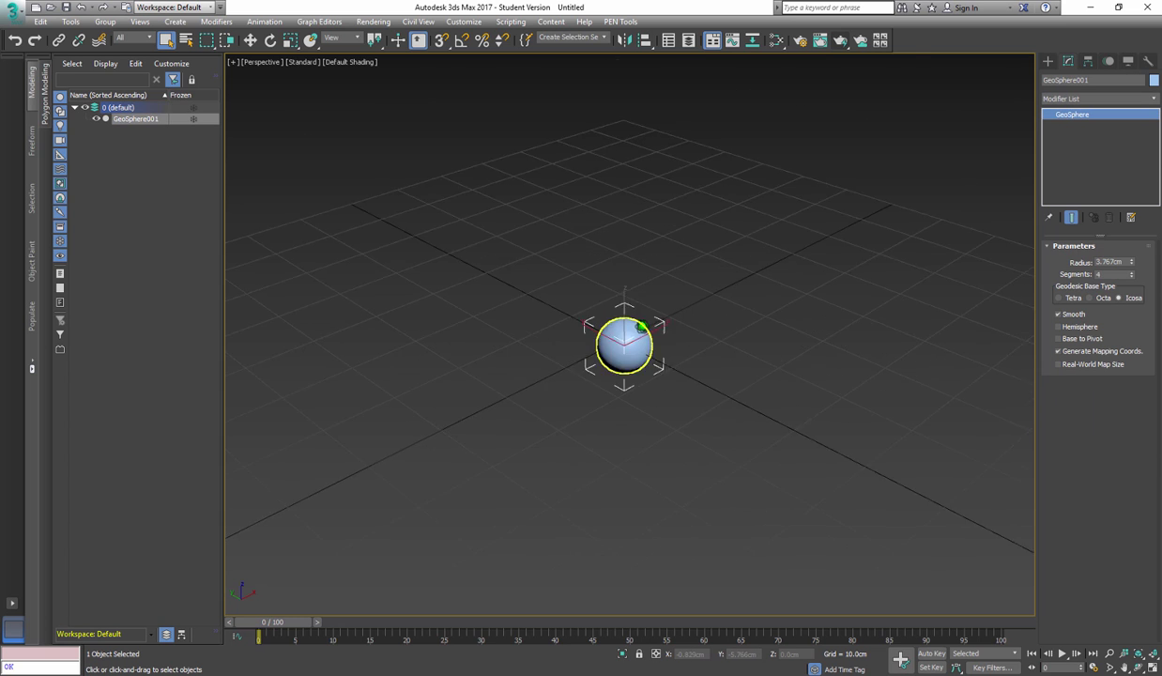
pyautogui.scroll(-5, 643, 325)
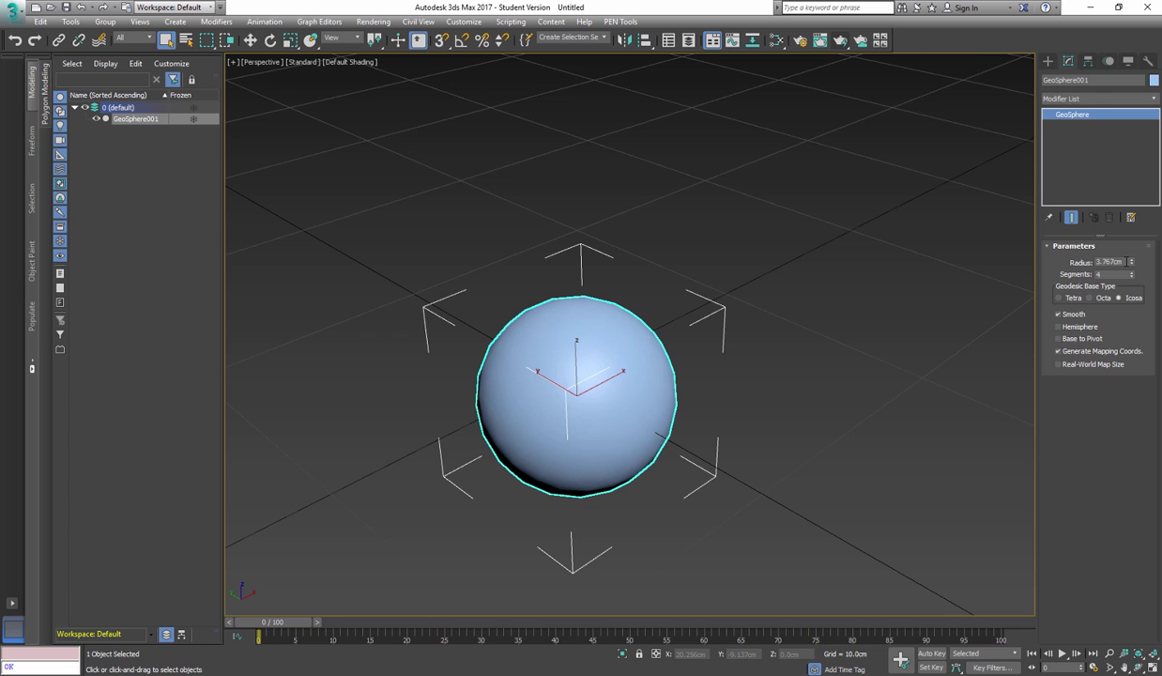
pyautogui.doubleClick(1128, 261)
pyautogui.write('0.5')
pyautogui.press('Return')
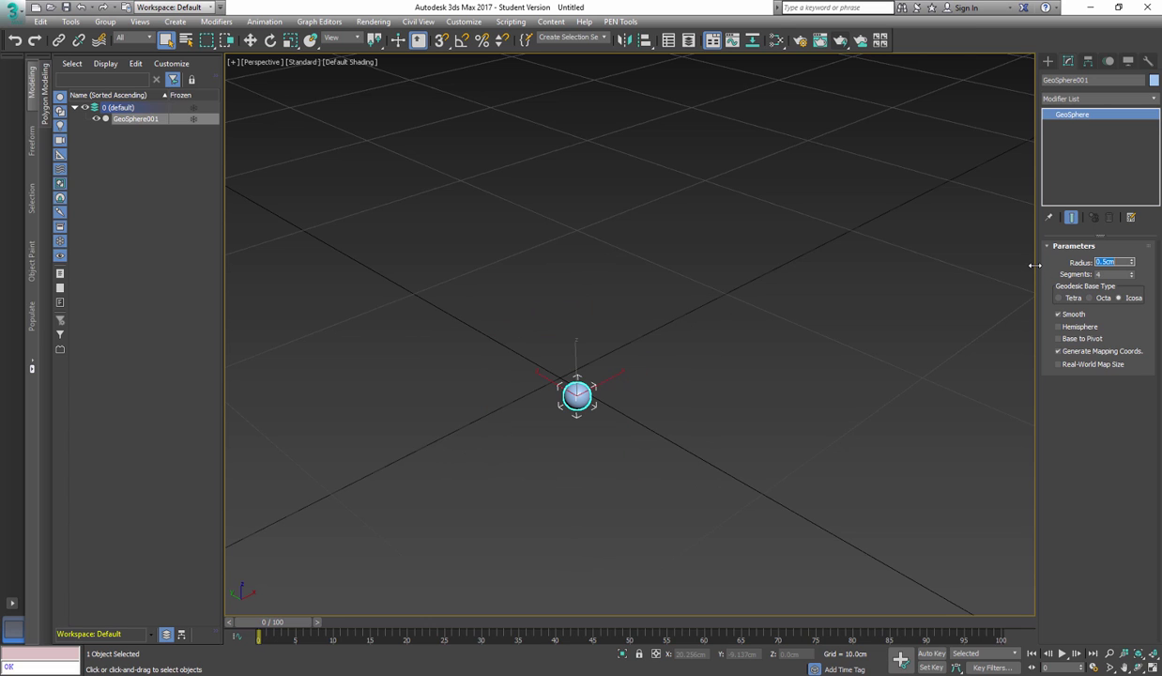
# Move the GeoSphere away from the grid's centre to about X -2.15 cm.
pyautogui.scroll(2, 601, 399)
pyautogui.rightClick(612, 413)
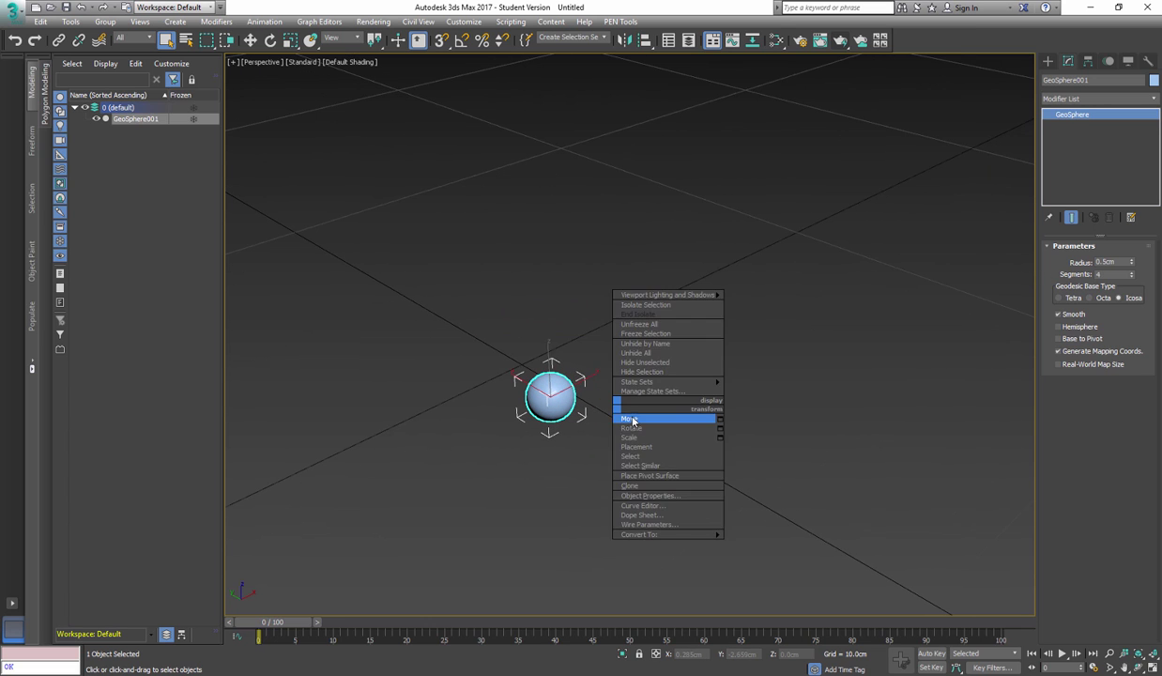
pyautogui.click(620, 417)
pyautogui.keyDown('alt'); pyautogui.moveTo(615, 417); pyautogui.dragTo(574, 435, button='middle'); pyautogui.keyUp('alt')
pyautogui.keyDown('alt'); pyautogui.moveTo(578, 394); pyautogui.dragTo(579, 407, button='middle'); pyautogui.keyUp('alt')
pyautogui.moveTo(561, 375); pyautogui.dragTo(454, 352)
pyautogui.keyDown('alt'); pyautogui.moveTo(497, 368); pyautogui.dragTo(512, 301, button='middle'); pyautogui.keyUp('alt')
pyautogui.scroll(2, 449, 376)
pyautogui.moveTo(452, 380)
pyautogui.mouseDown(button='middle')
pyautogui.moveTo(516, 387)
pyautogui.moveTo(573, 439)
pyautogui.mouseUp(button='middle')
# Show edged faces in the viewport and turn off Selection Brackets for all views in the per-view preferences.
pyautogui.press('F4')
pyautogui.scroll(3, 516, 404)
pyautogui.moveTo(574, 440); pyautogui.dragTo(632, 436, button='middle')
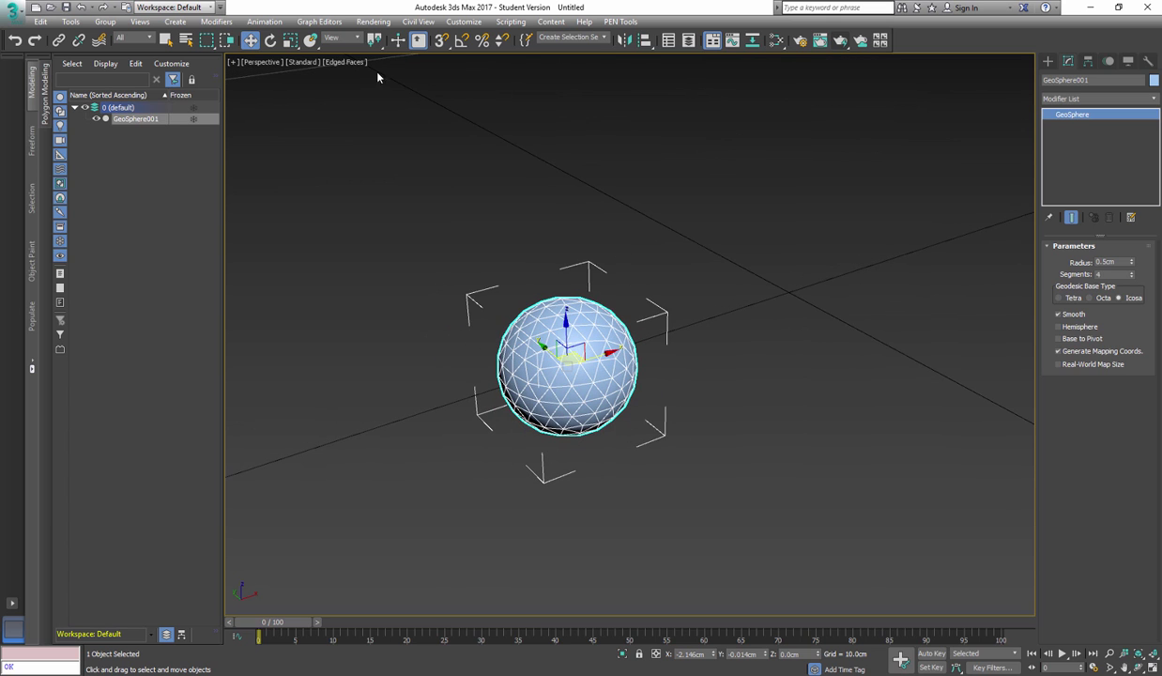
pyautogui.click(344, 113)
pyautogui.click(336, 60)
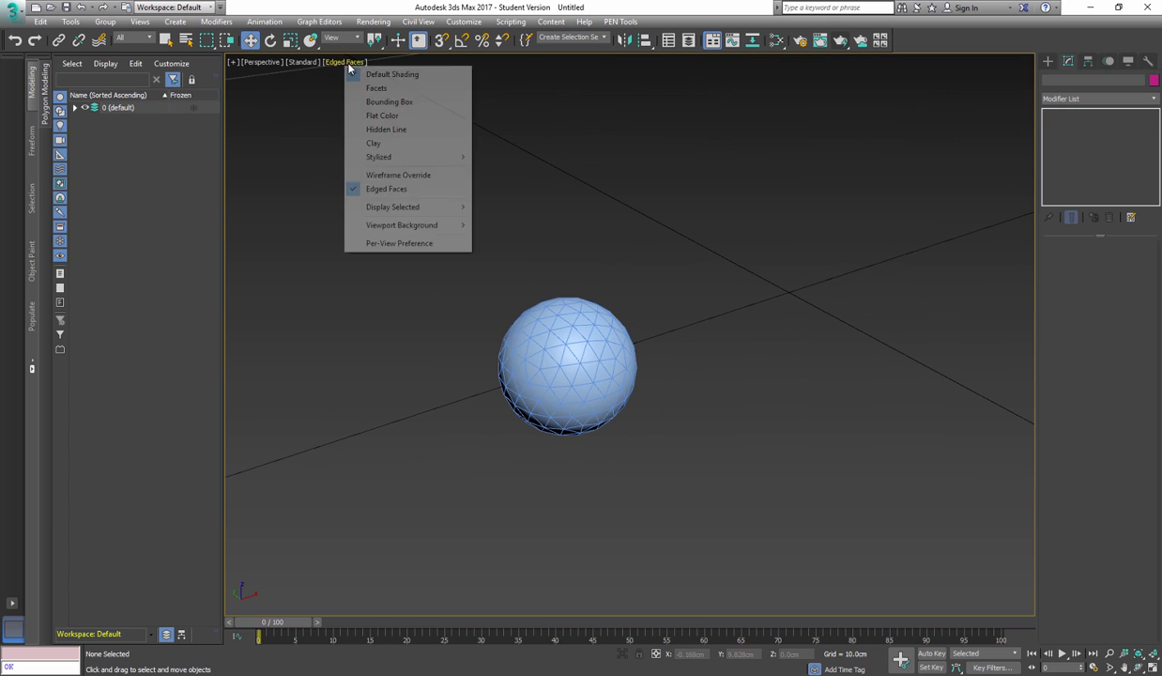
pyautogui.click(397, 246)
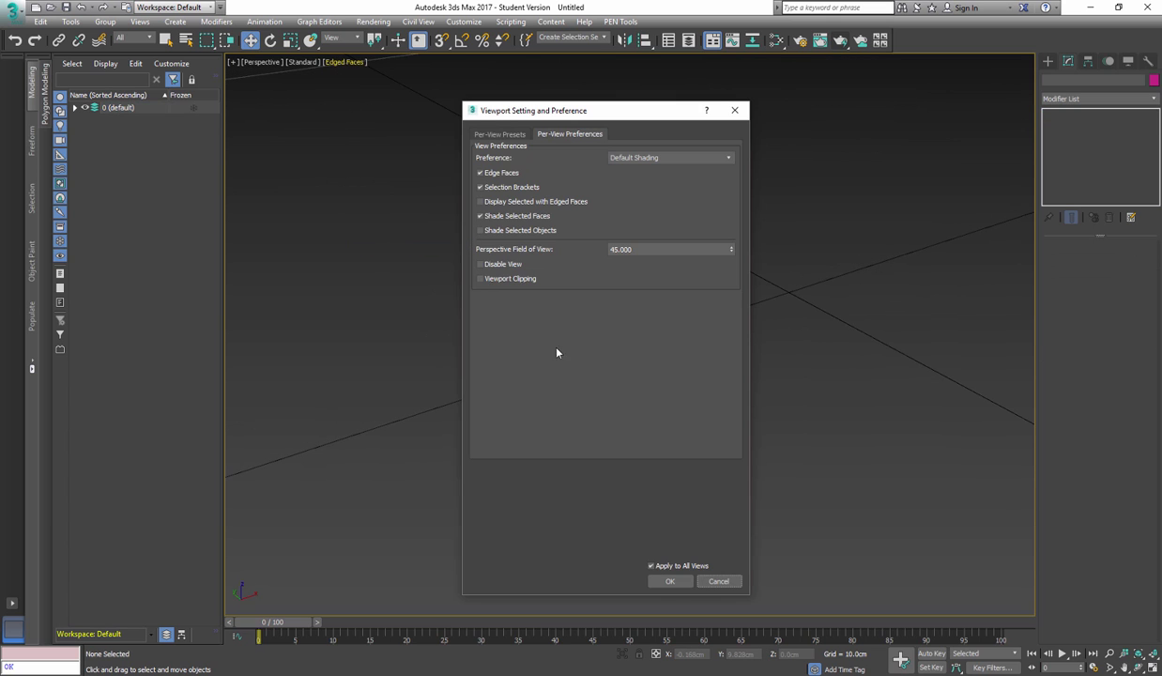
pyautogui.click(480, 187)
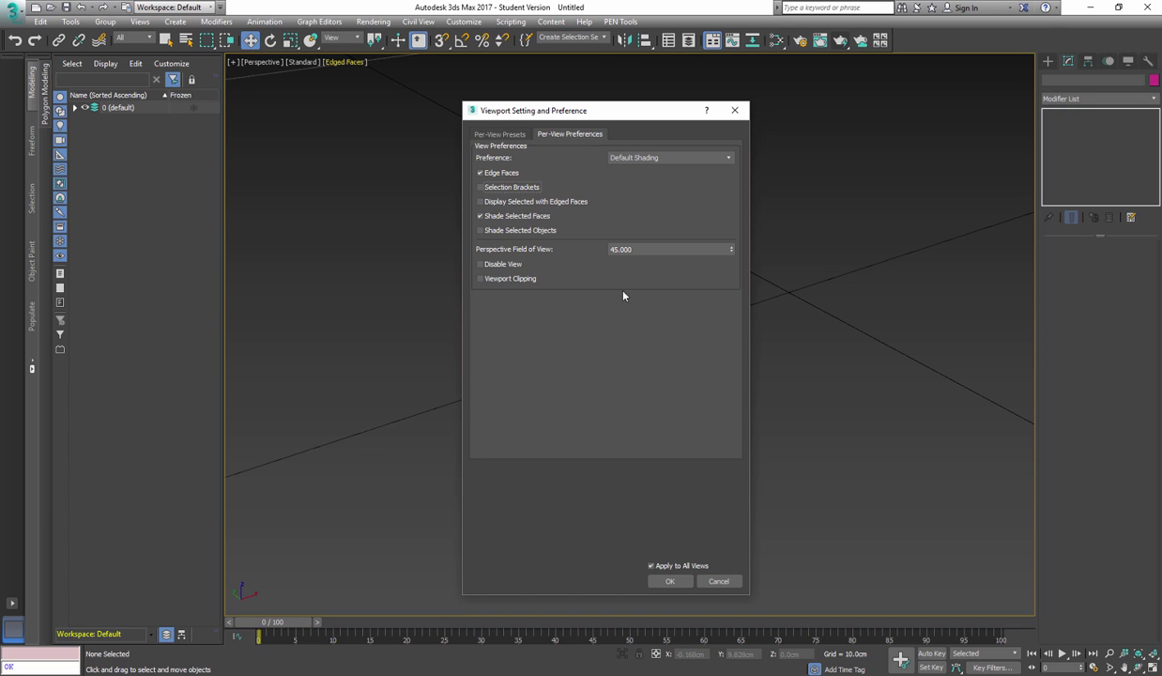
pyautogui.click(669, 581)
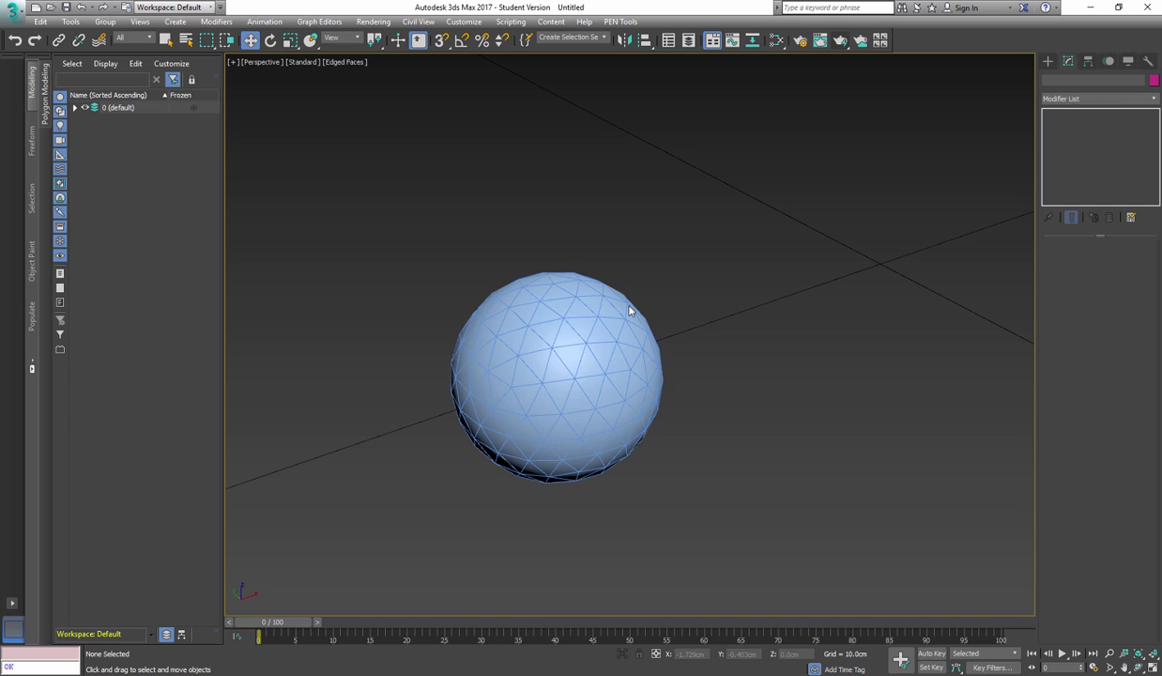
# Select the GeoSphere and add a Lattice modifier to it by searching all actions for "latt".
pyautogui.click(566, 304)
pyautogui.moveTo(615, 413); pyautogui.dragTo(605, 357, button='middle')
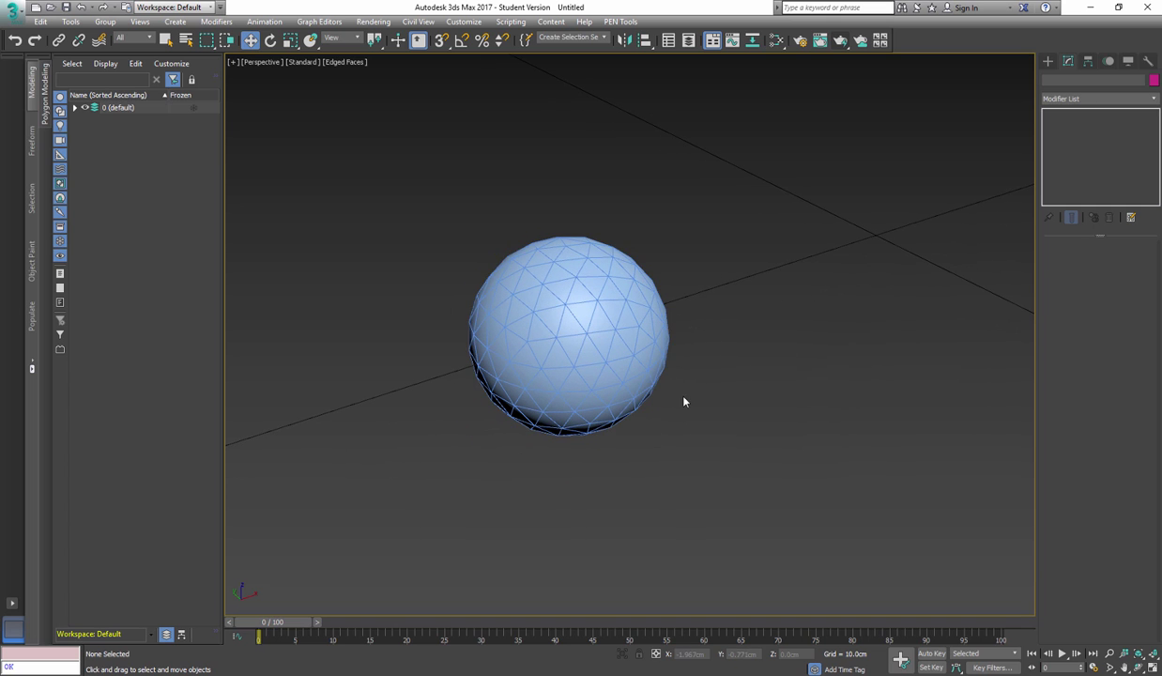
pyautogui.click(625, 368)
pyautogui.moveTo(673, 381); pyautogui.dragTo(649, 368, button='middle')
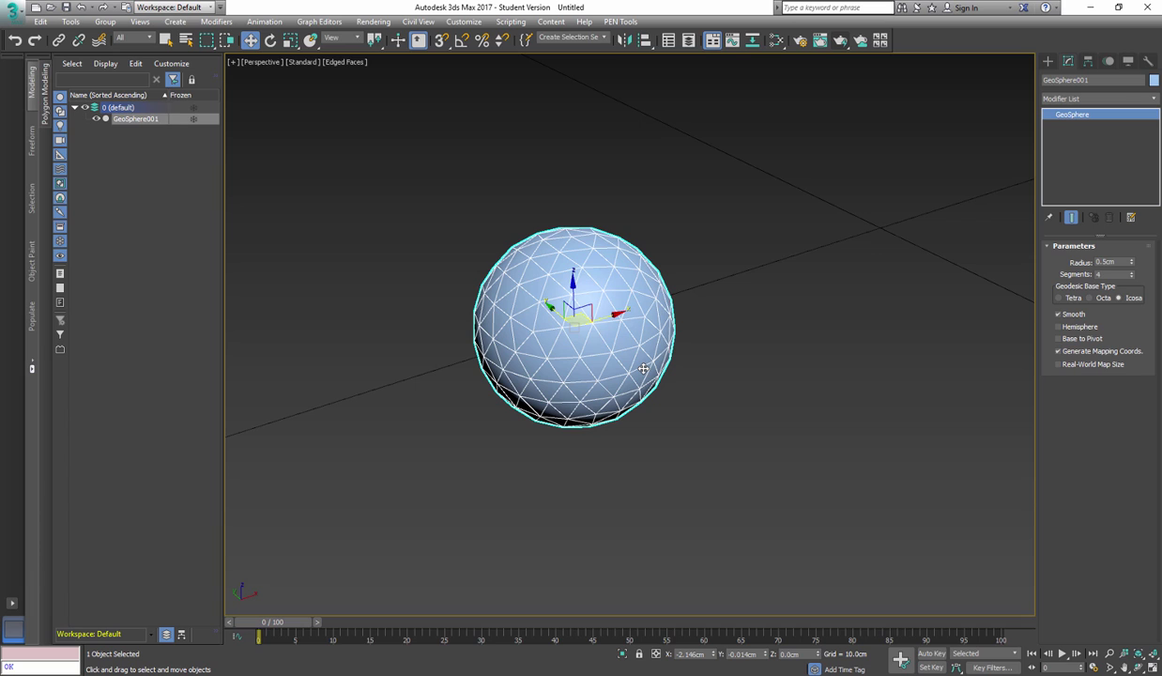
pyautogui.press('x')
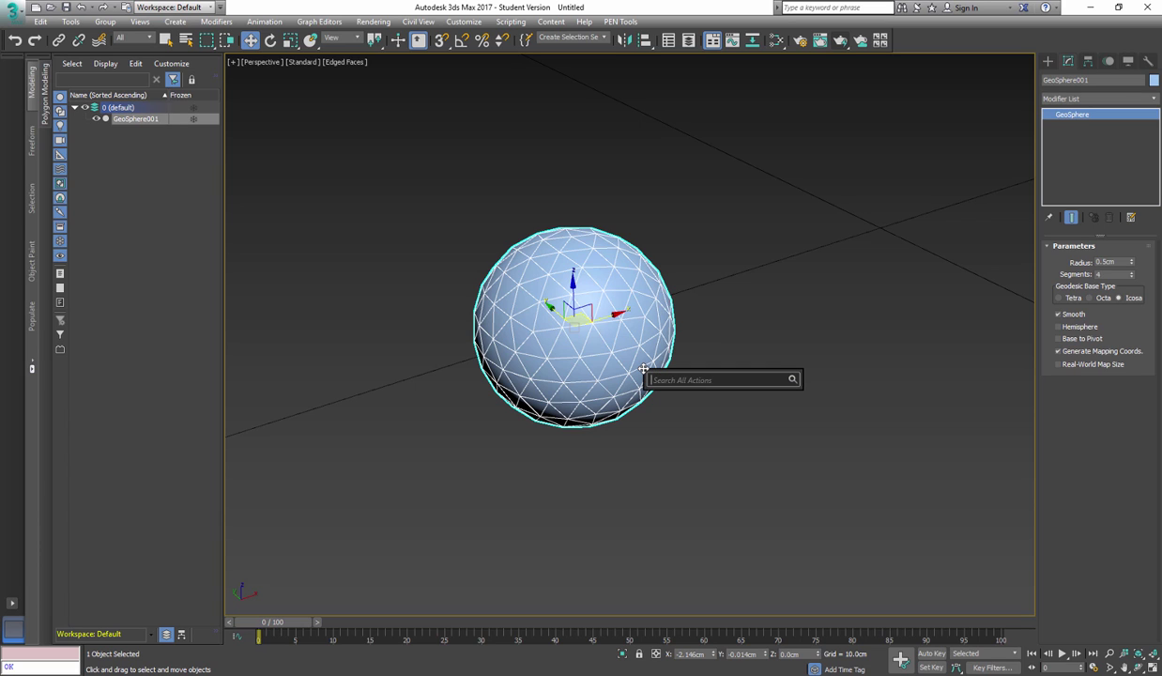
pyautogui.write('latt')
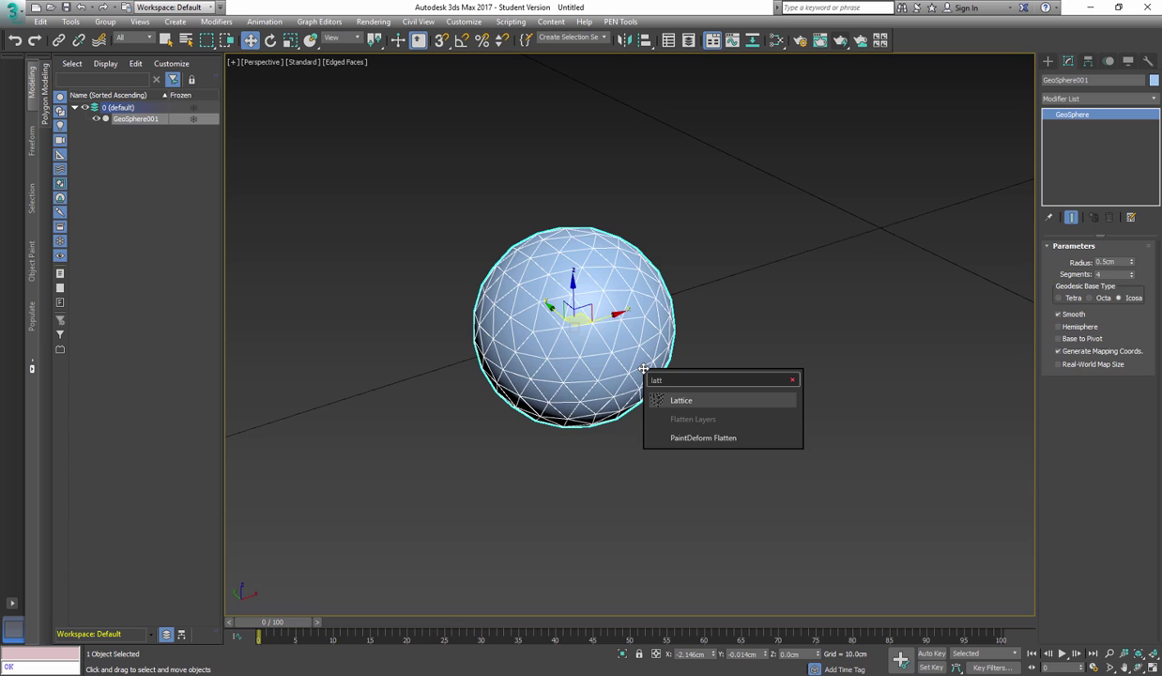
pyautogui.press('Return')
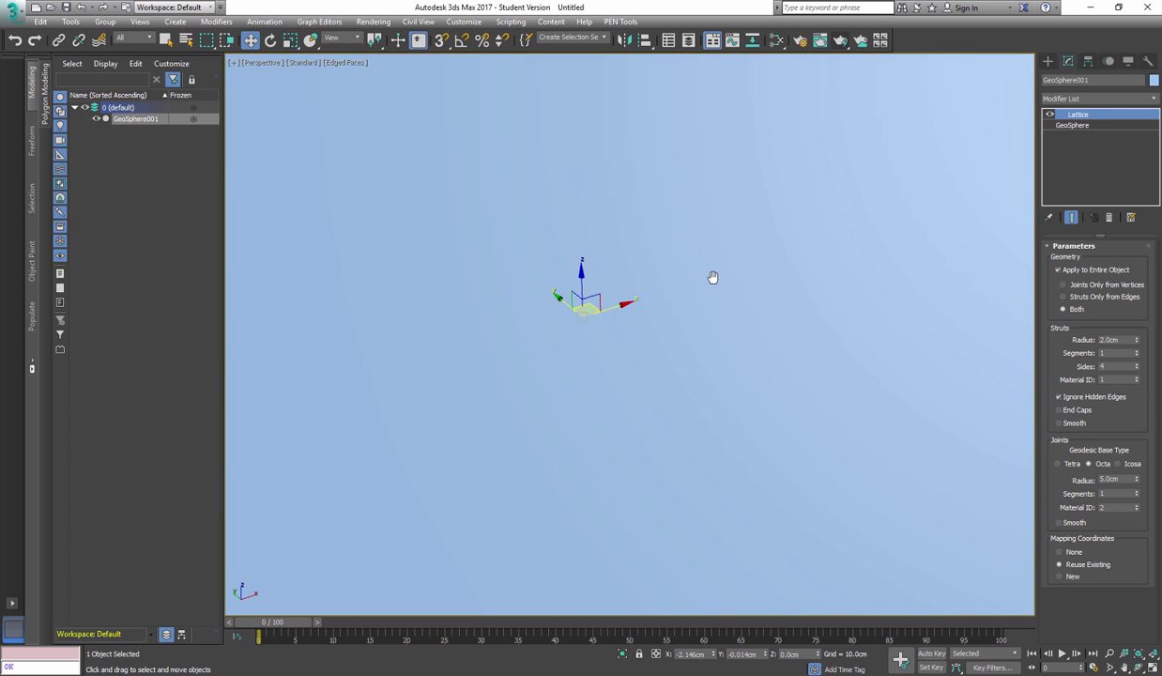
# Set the Lattice to Joints Only from Vertices with Icosa base type, joint radius 1.3 cm and 4 joint segments.
pyautogui.click(1064, 284)
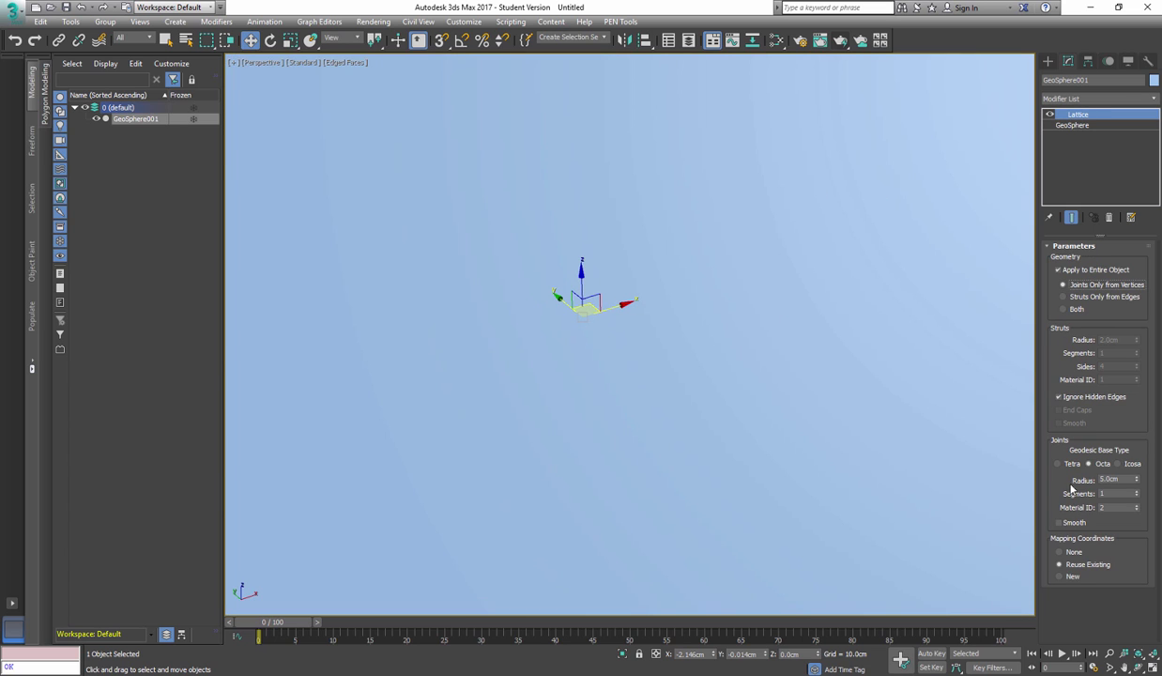
pyautogui.click(1133, 465)
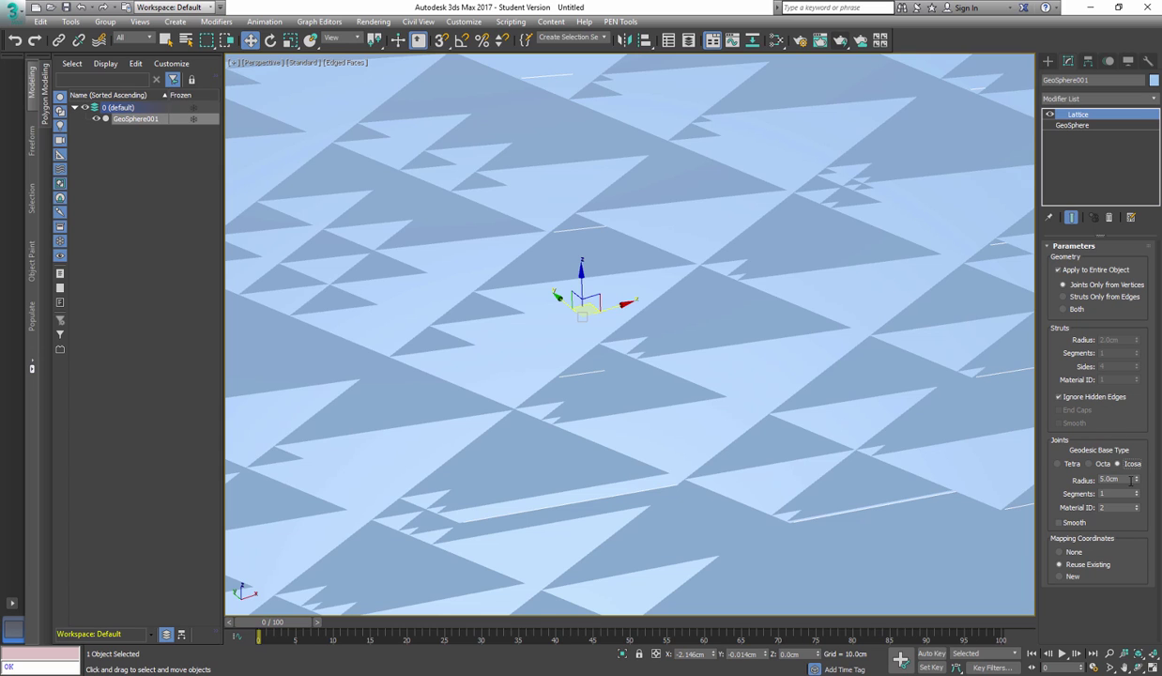
pyautogui.doubleClick(1100, 480)
pyautogui.press('Return')
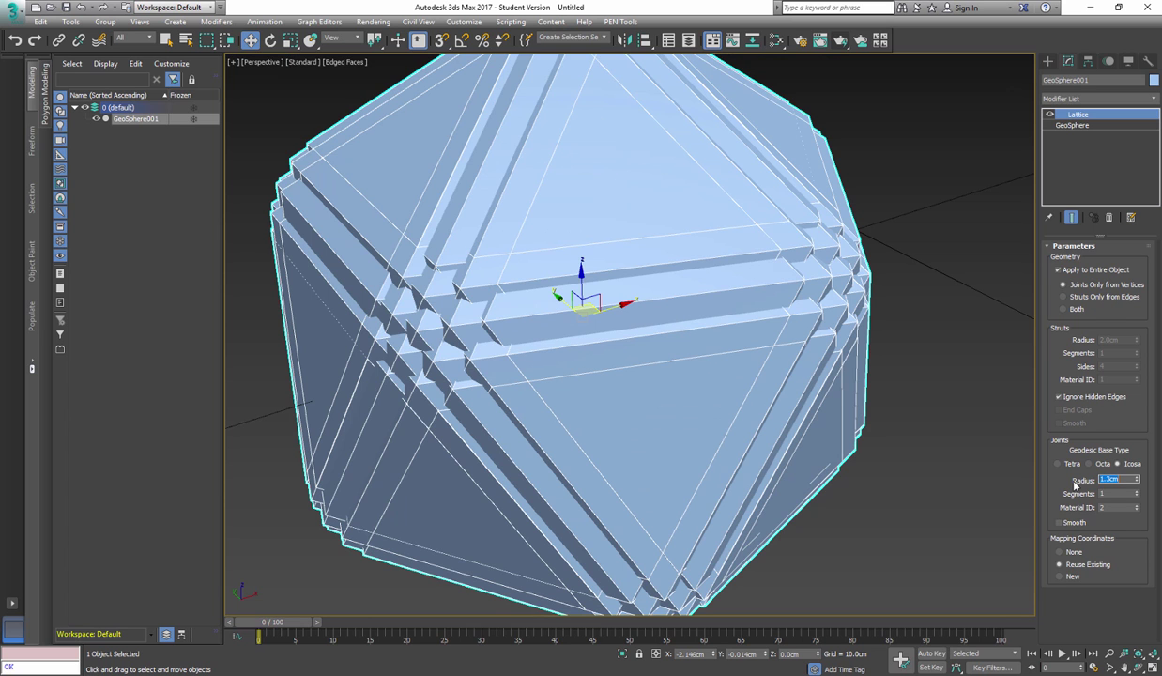
pyautogui.click(1137, 492)
pyautogui.click(1136, 492)
pyautogui.click(1137, 491)
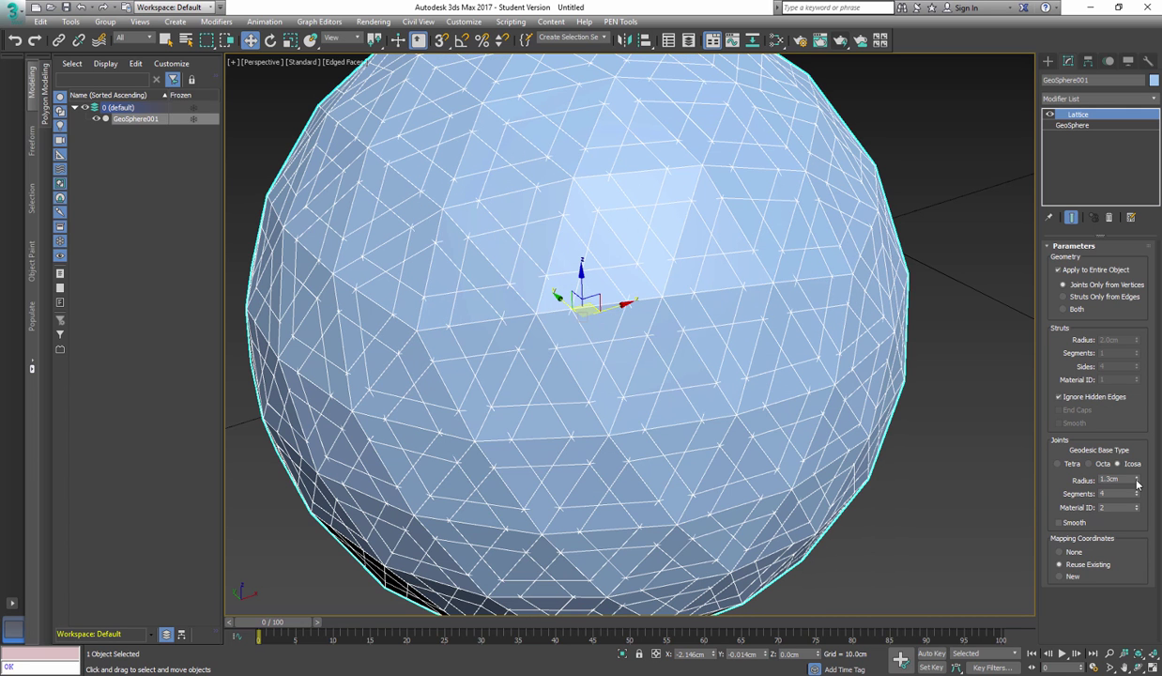
# Set the Lattice joint radius to 0.13 cm and turn on Smooth for the joints.
pyautogui.doubleClick(1117, 480)
pyautogui.write('0.13')
pyautogui.press('Return')
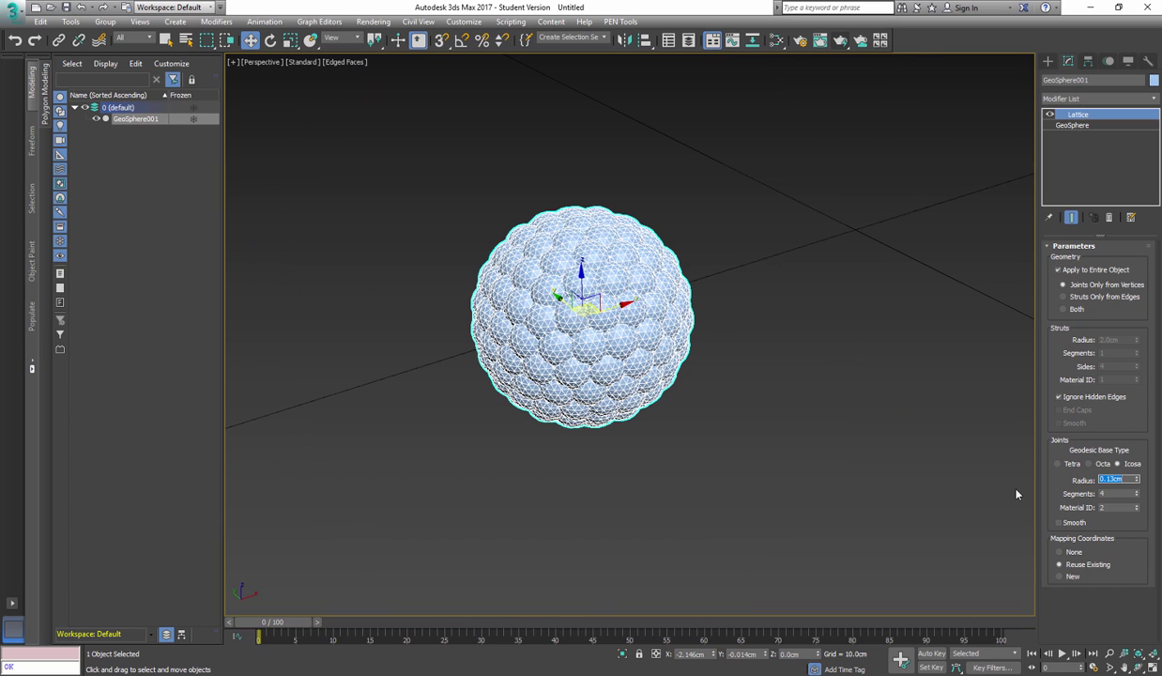
pyautogui.click(1059, 521)
# Hide the edged faces to view the lattice sphere in plain default shading.
pyautogui.scroll(2, 685, 371)
pyautogui.scroll(2, 589, 310)
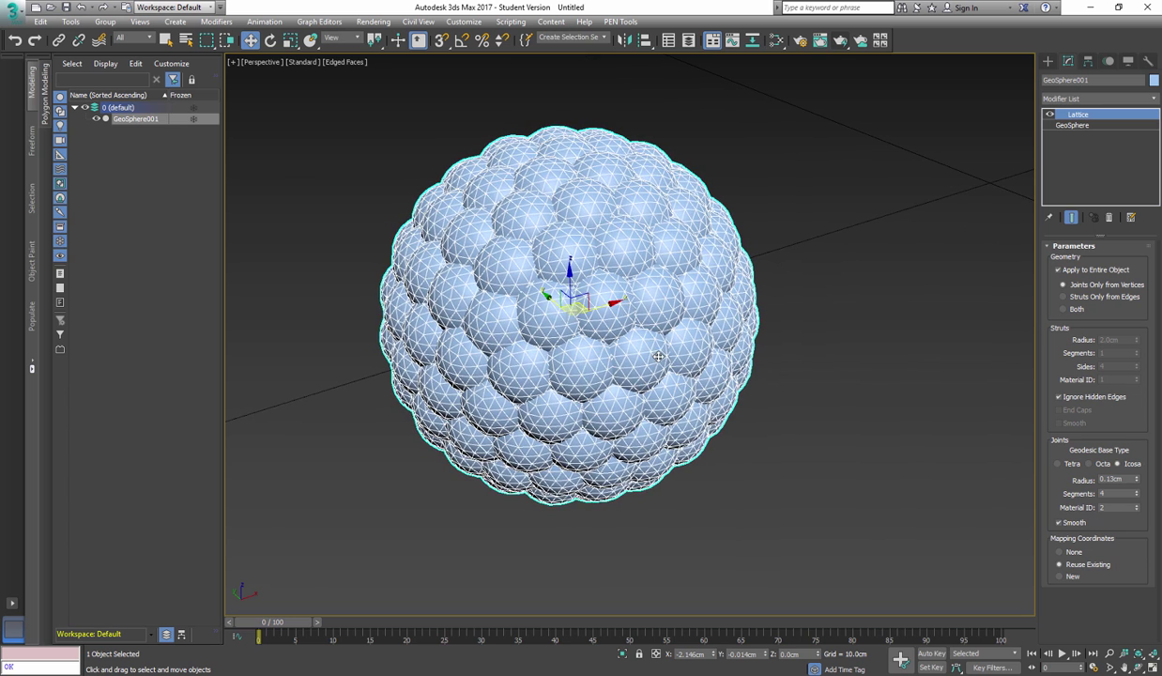
pyautogui.press('F4')
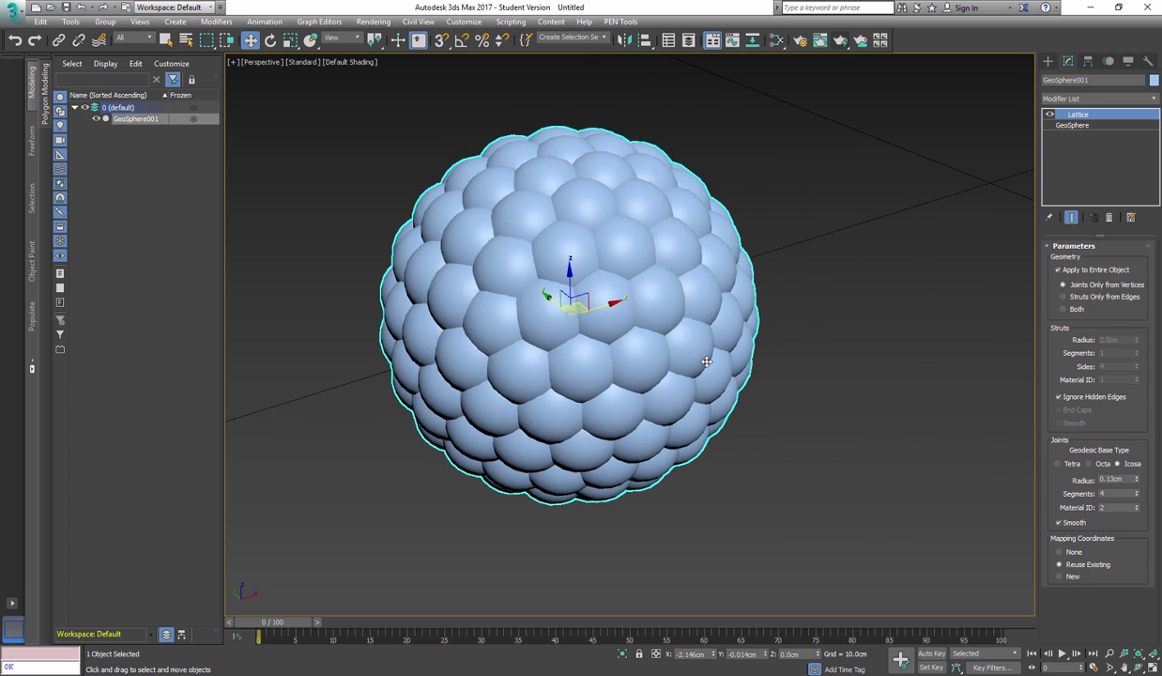
# Experiment with smaller and larger Lattice joint radii, ending at 0.12 cm.
pyautogui.rightClick(1137, 482)
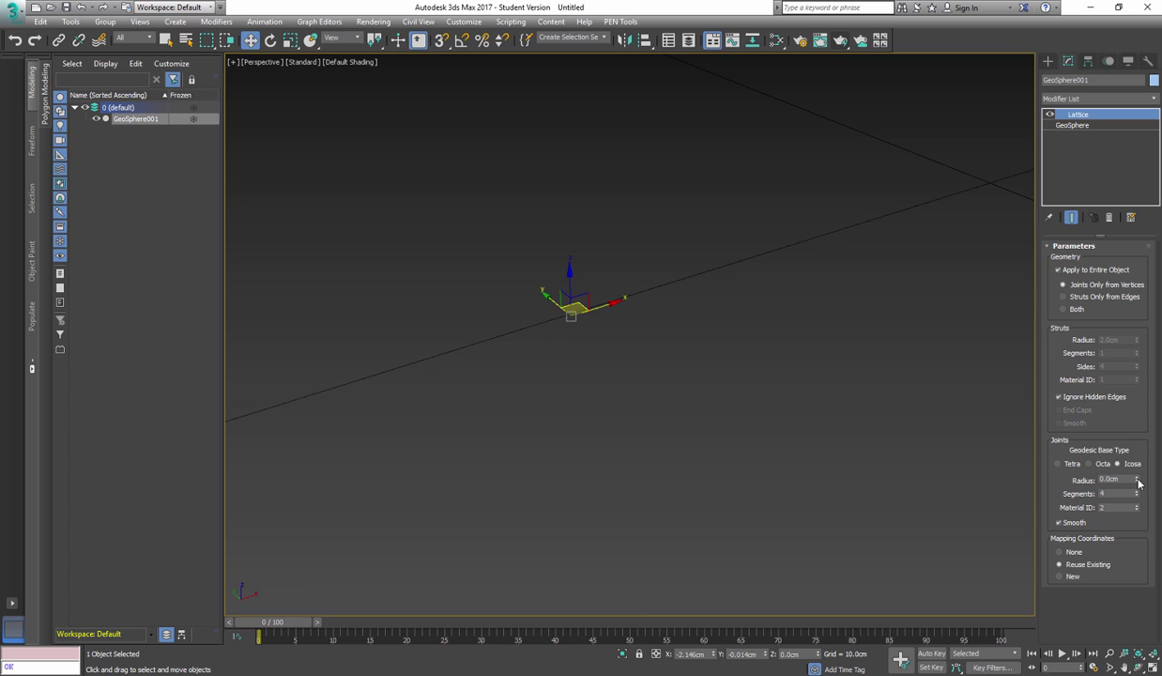
pyautogui.moveTo(1137, 479); pyautogui.dragTo(1104, 464)
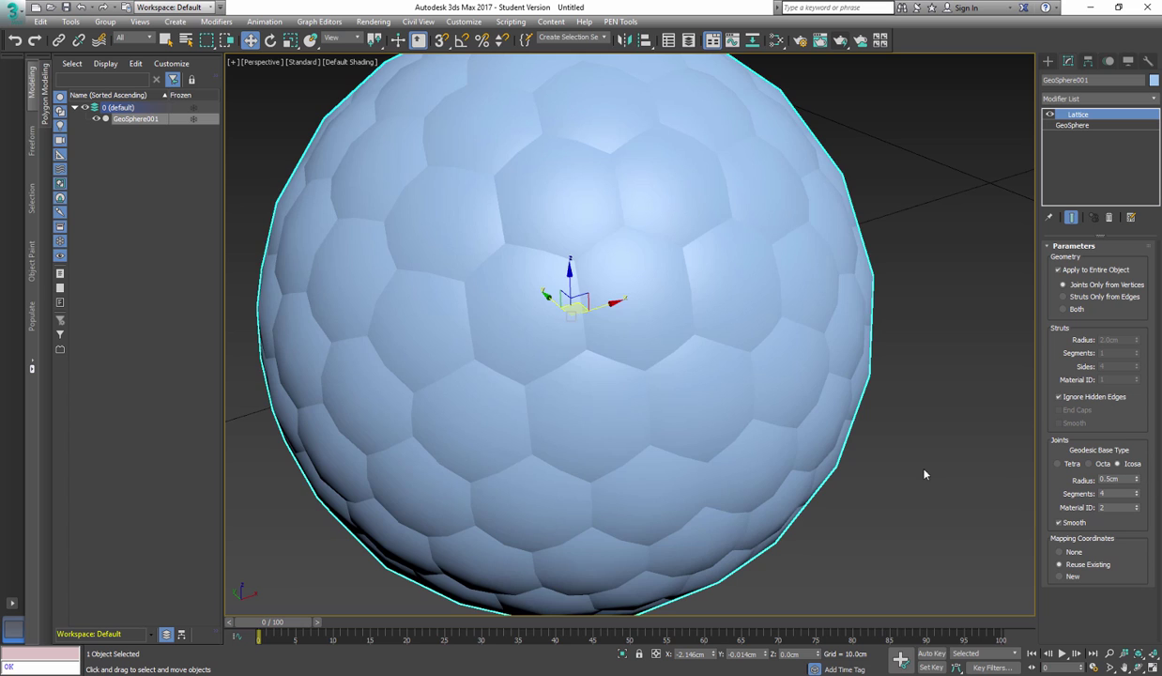
pyautogui.doubleClick(1110, 480)
pyautogui.press('Return')
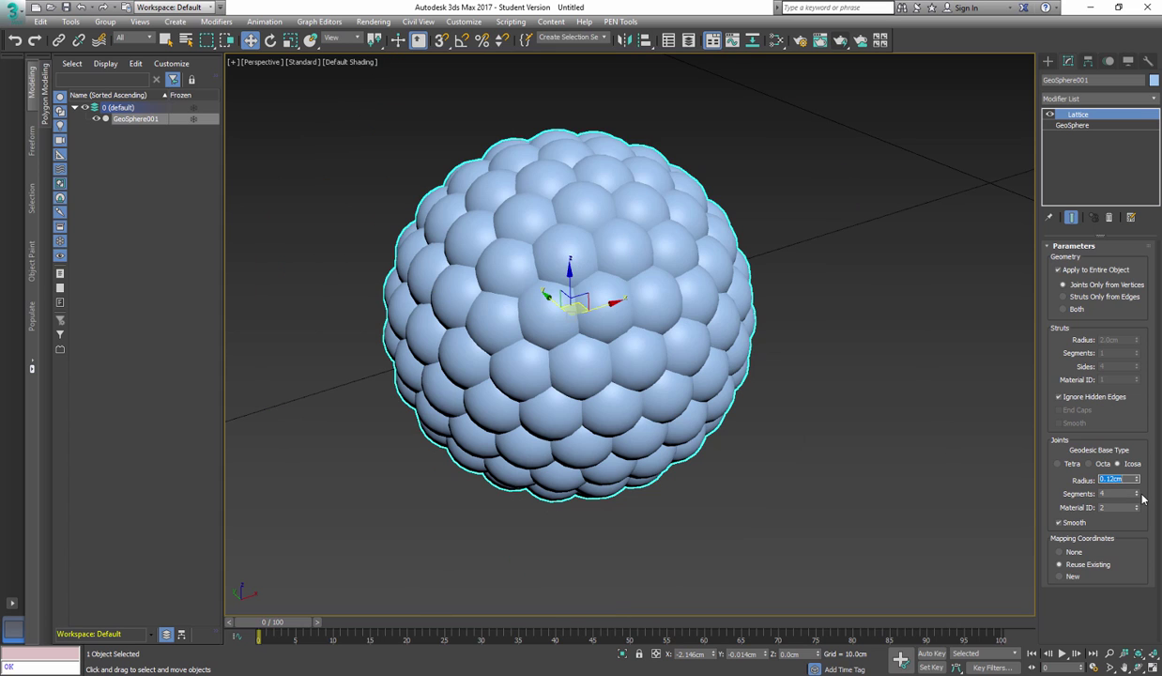
# Try fewer Lattice joint segments with edged faces on and off, ending at 3 segments in default shading.
pyautogui.click(1137, 496)
pyautogui.click(1137, 492)
pyautogui.moveTo(708, 416); pyautogui.dragTo(733, 419, button='middle')
pyautogui.press('F4')
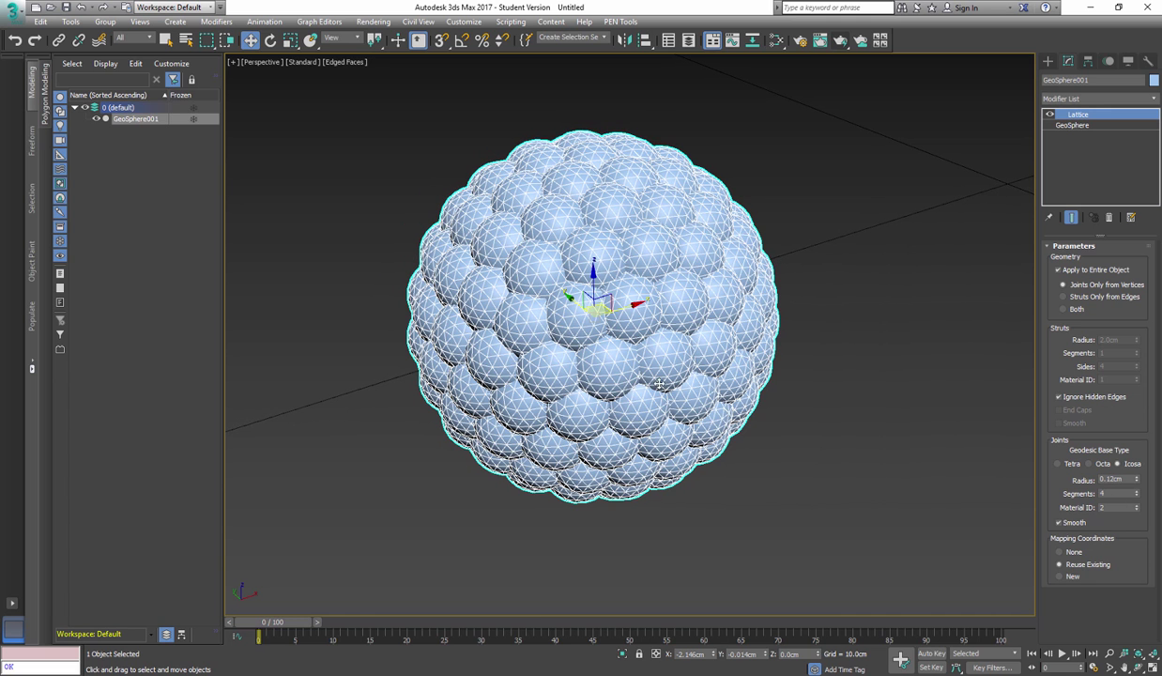
pyautogui.click(1136, 497)
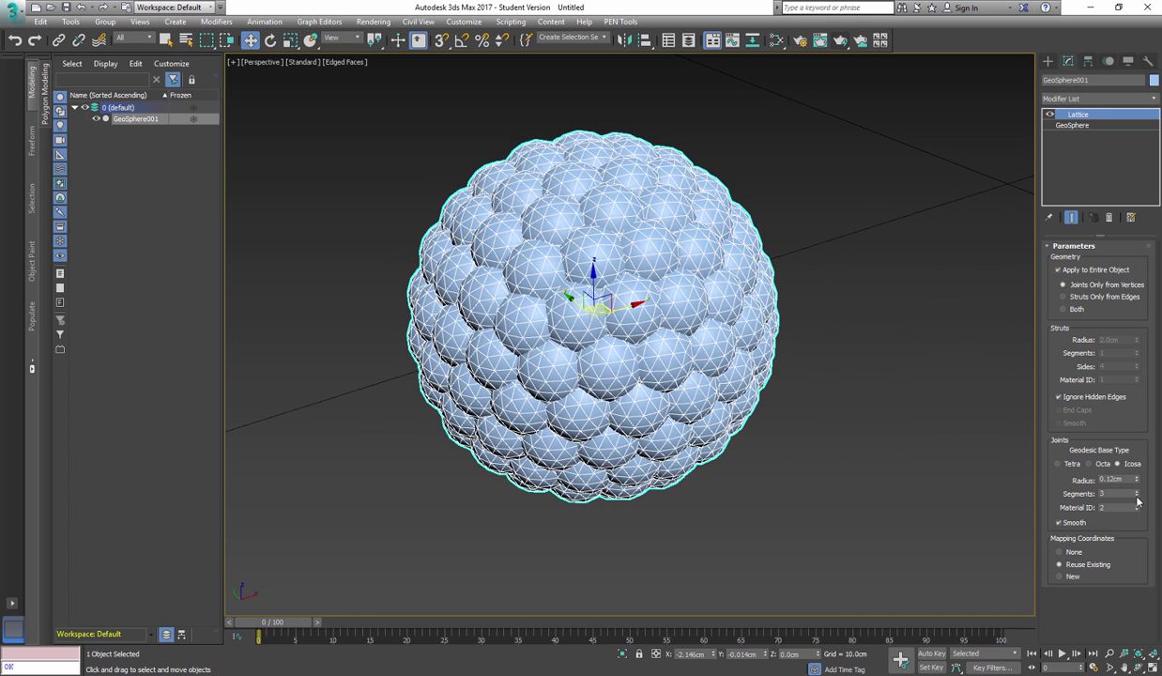
pyautogui.click(1137, 497)
pyautogui.moveTo(758, 428); pyautogui.dragTo(760, 436, button='middle')
pyautogui.press('F4')
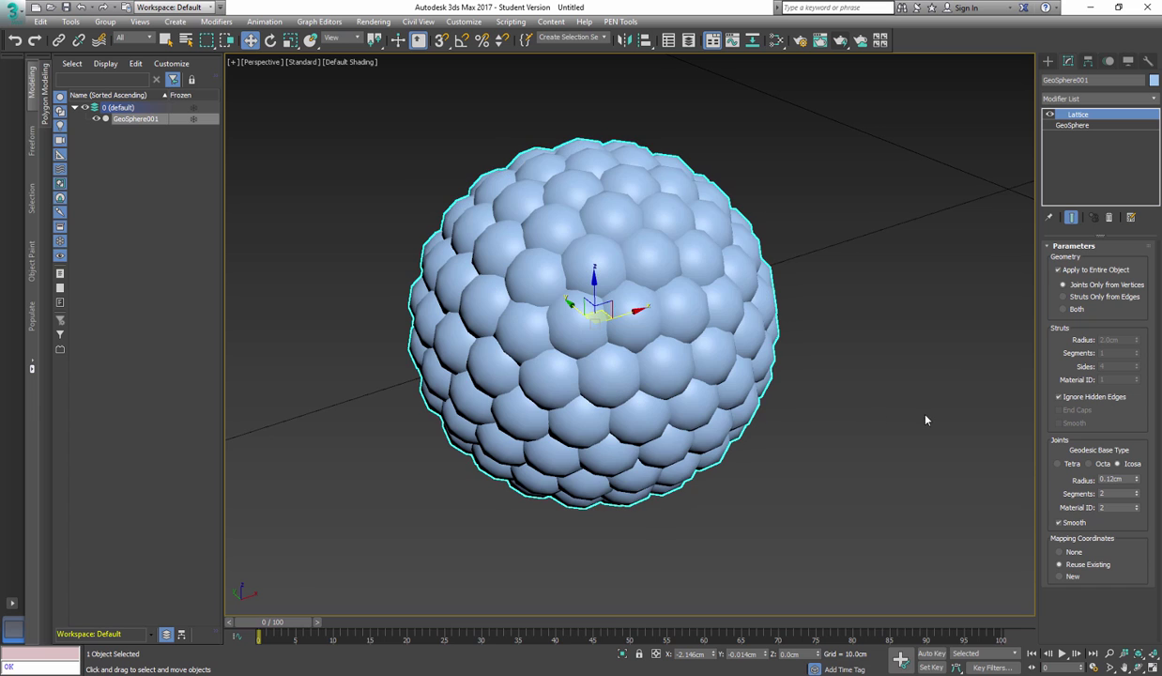
pyautogui.click(1137, 491)
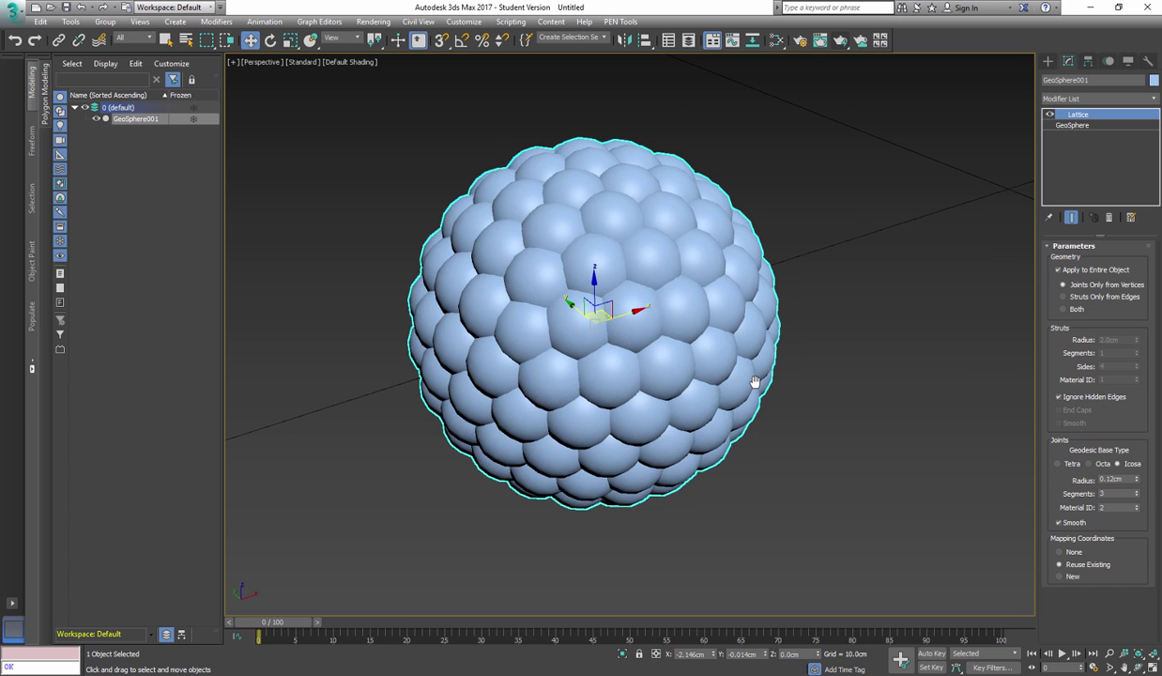
pyautogui.moveTo(732, 369); pyautogui.dragTo(751, 381, button='middle')
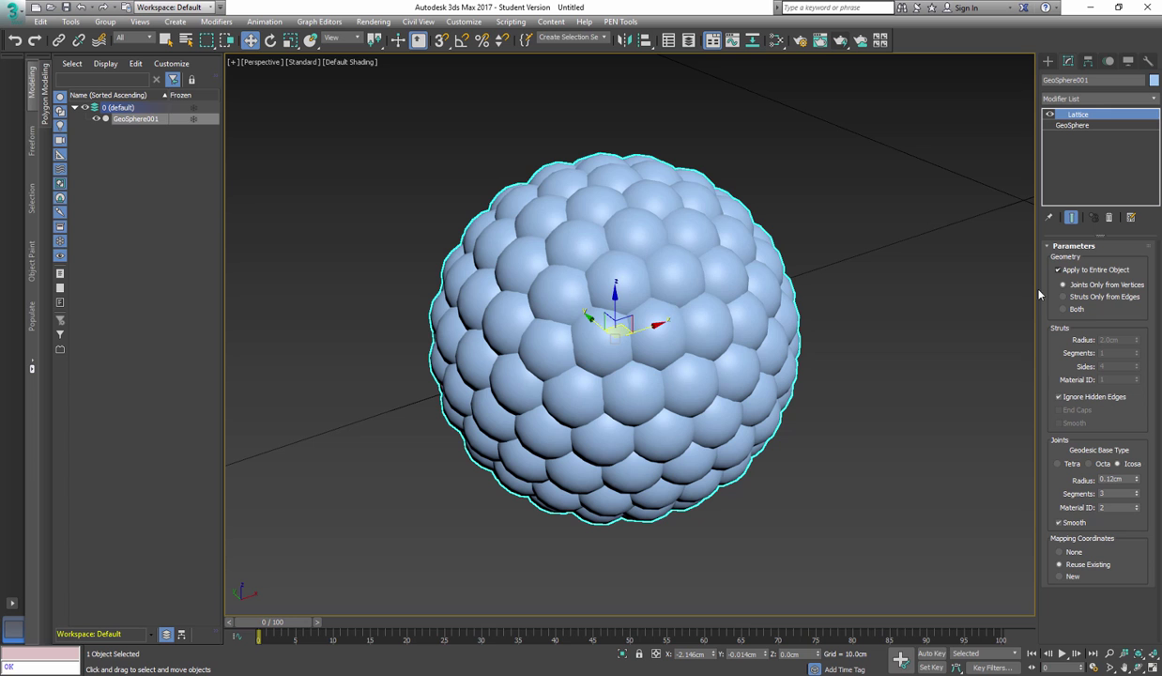
# Reduce the base GeoSphere's segments to 3 beneath the Lattice modifier.
pyautogui.click(1096, 126)
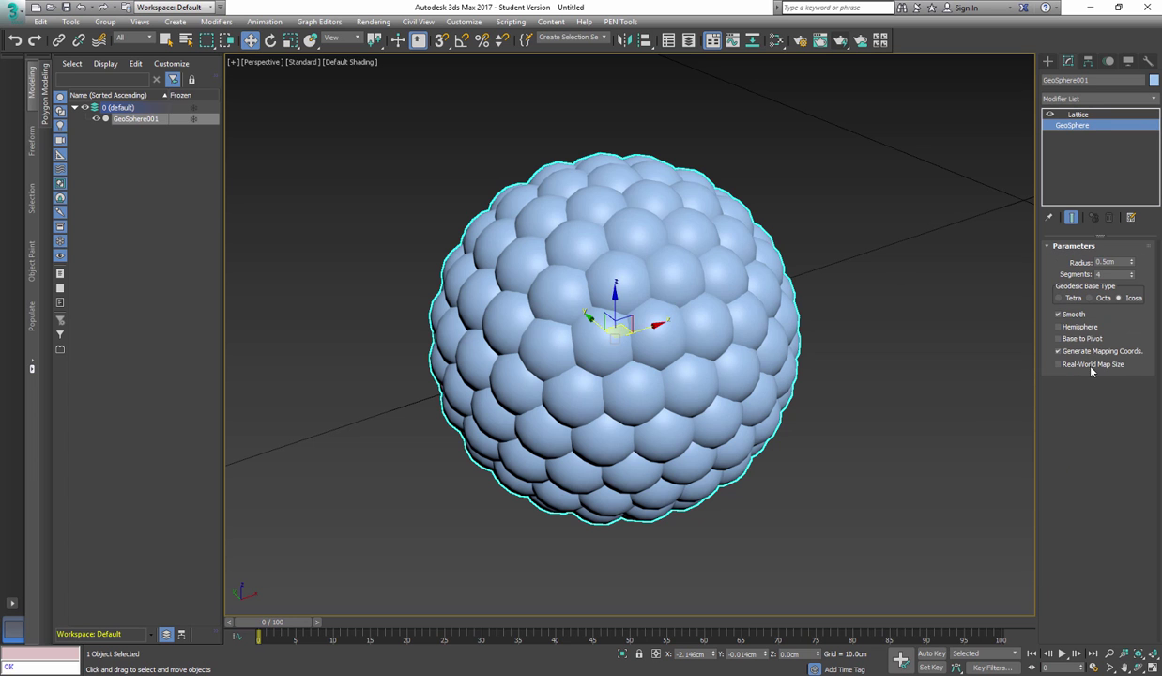
pyautogui.click(1132, 278)
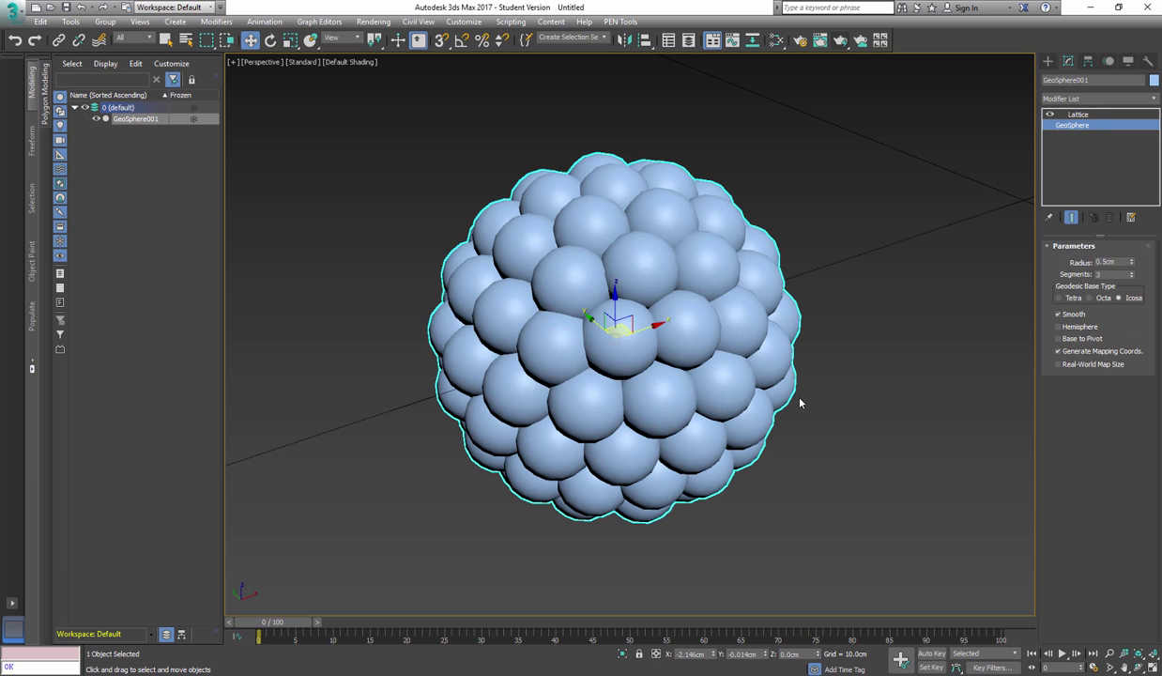
# Add an XForm modifier between the GeoSphere and the Lattice and stretch its gizmo upward along Z.
pyautogui.moveTo(784, 380)
pyautogui.keyDown('alt'); pyautogui.mouseDown(button='middle')
pyautogui.moveTo(772, 376)
pyautogui.moveTo(782, 417)
pyautogui.moveTo(766, 355)
pyautogui.moveTo(765, 370)
pyautogui.mouseUp(button='middle'); pyautogui.keyUp('alt')
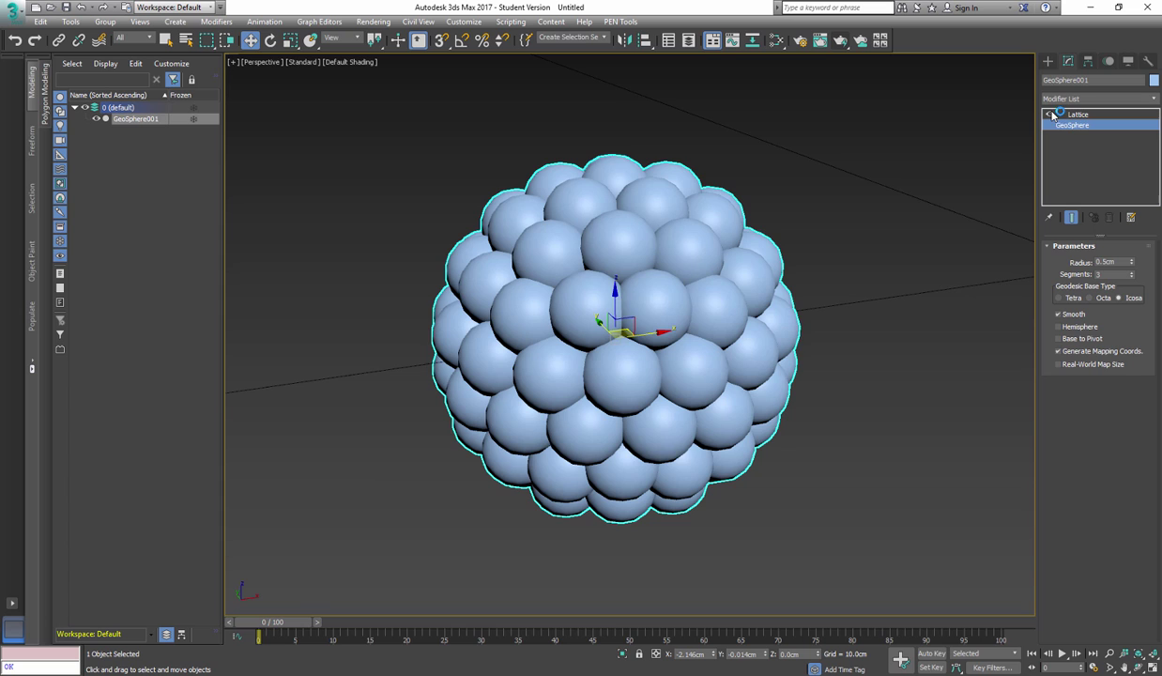
pyautogui.keyDown('alt'); pyautogui.moveTo(784, 429); pyautogui.dragTo(652, 421, button='middle'); pyautogui.keyUp('alt')
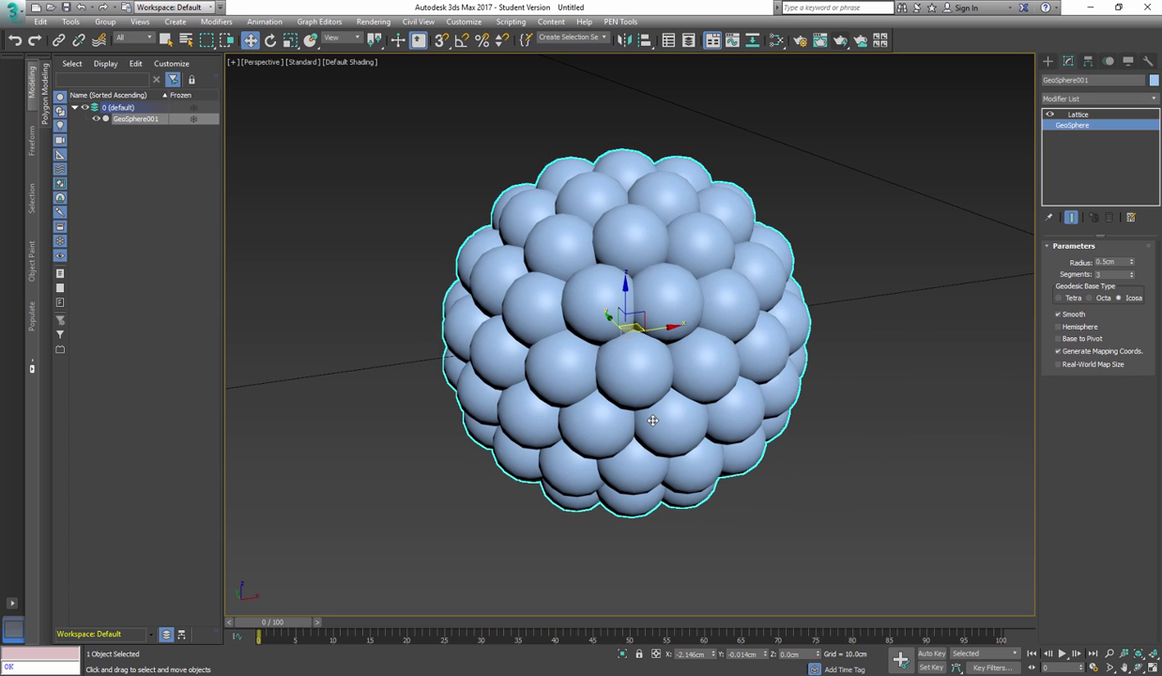
pyautogui.write('x')
pyautogui.write('xfor')
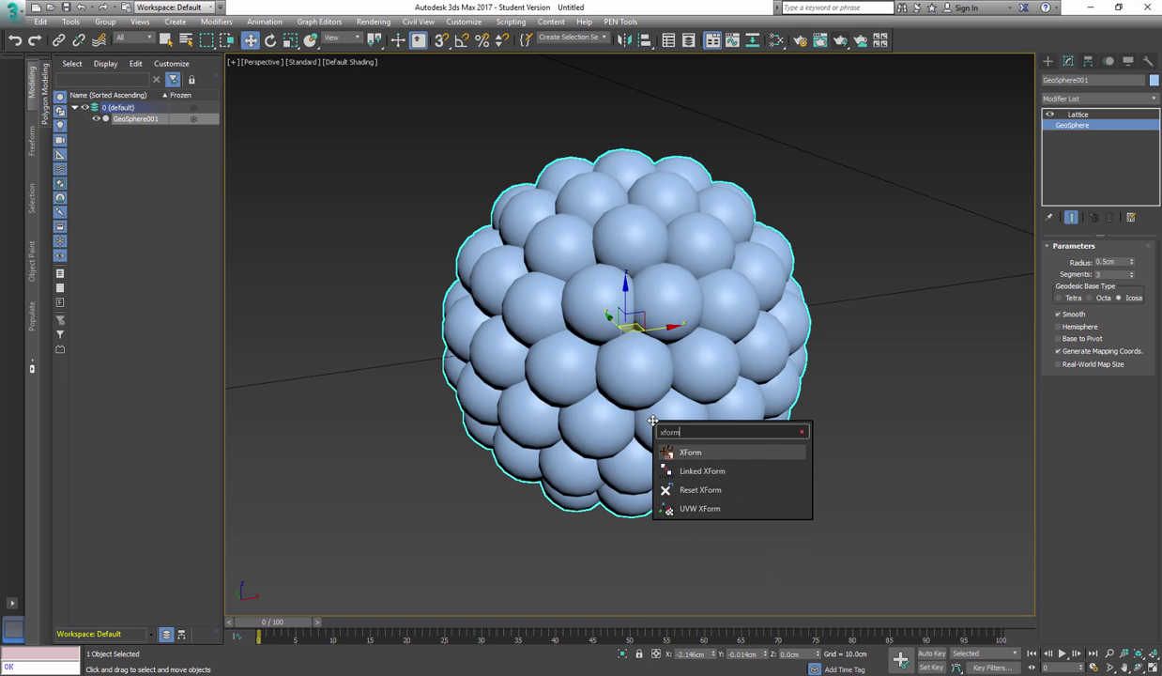
pyautogui.press('Return')
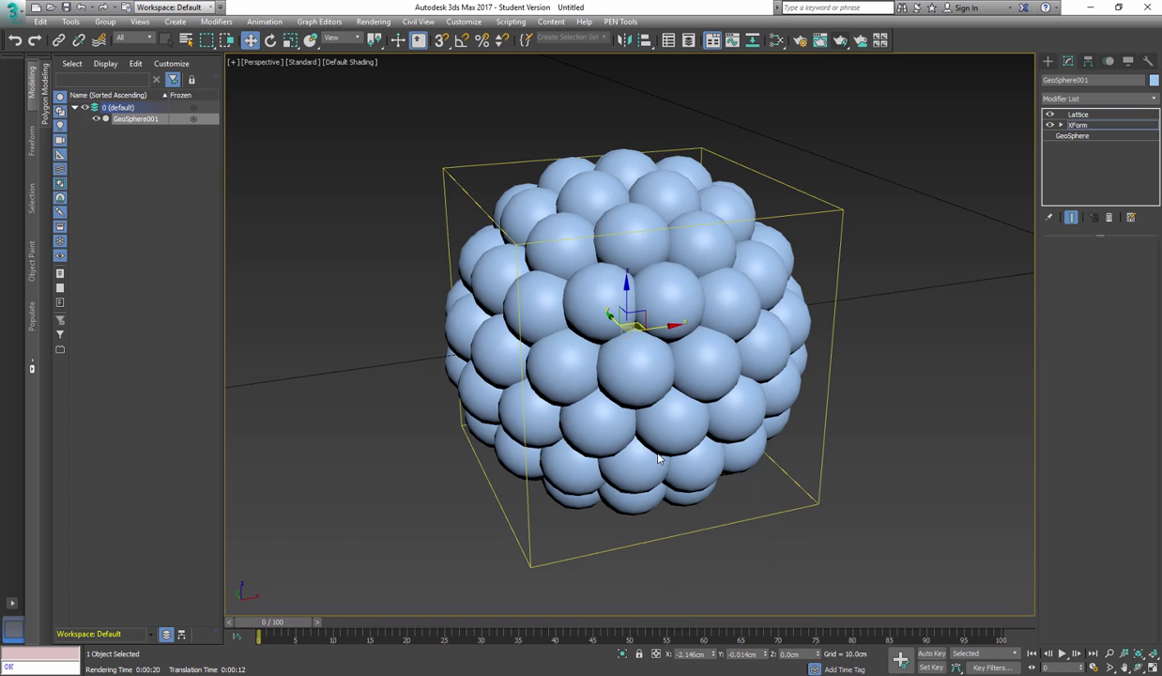
pyautogui.press('r')
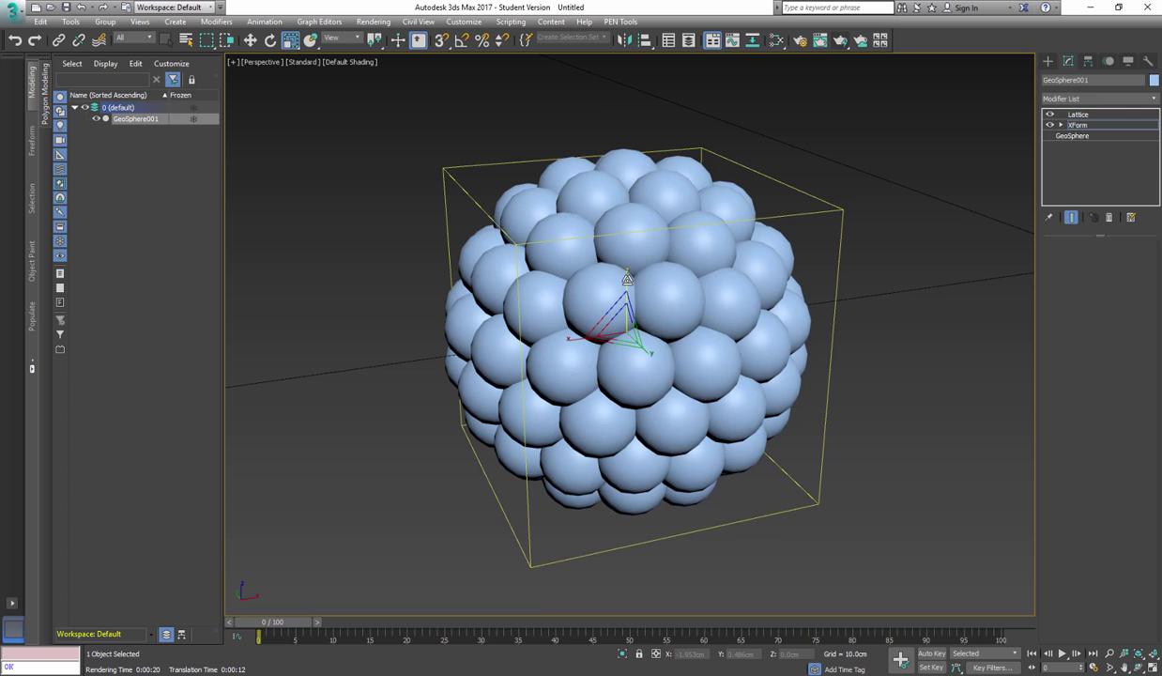
pyautogui.moveTo(627, 279); pyautogui.dragTo(629, 268)
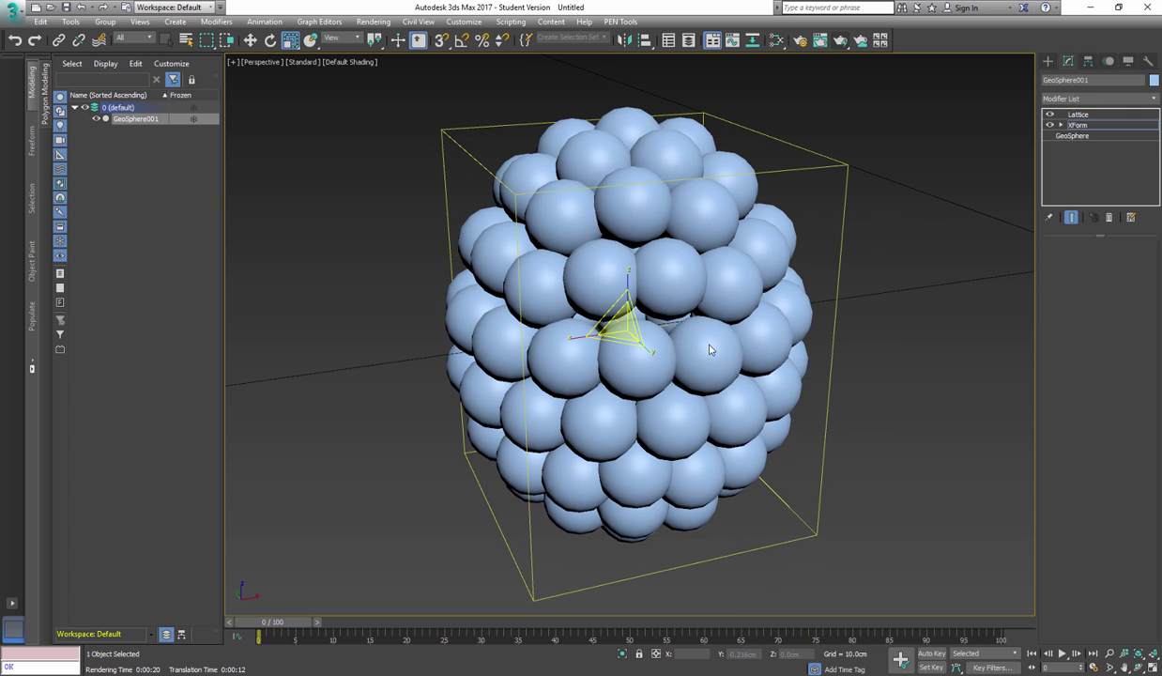
# Add a Taper modifier beneath the Lattice with an amount of -1.0 and a curve of 0.46.
pyautogui.write('xtaper')
pyautogui.press('Return')
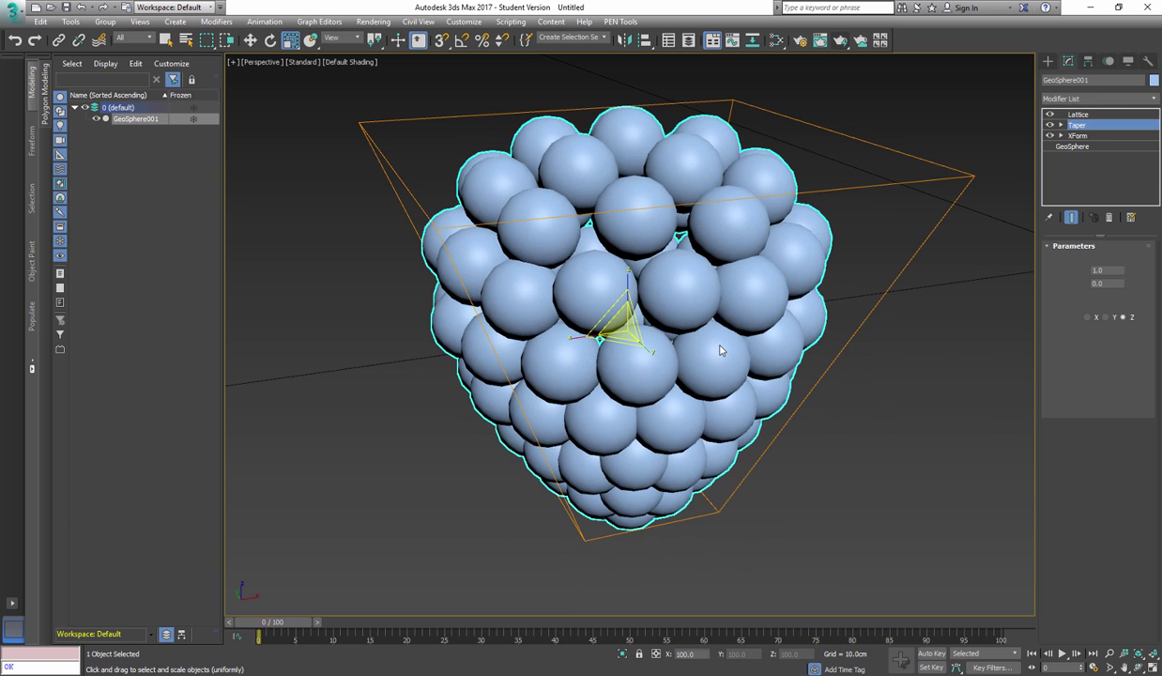
pyautogui.moveTo(1127, 283); pyautogui.dragTo(1129, 308)
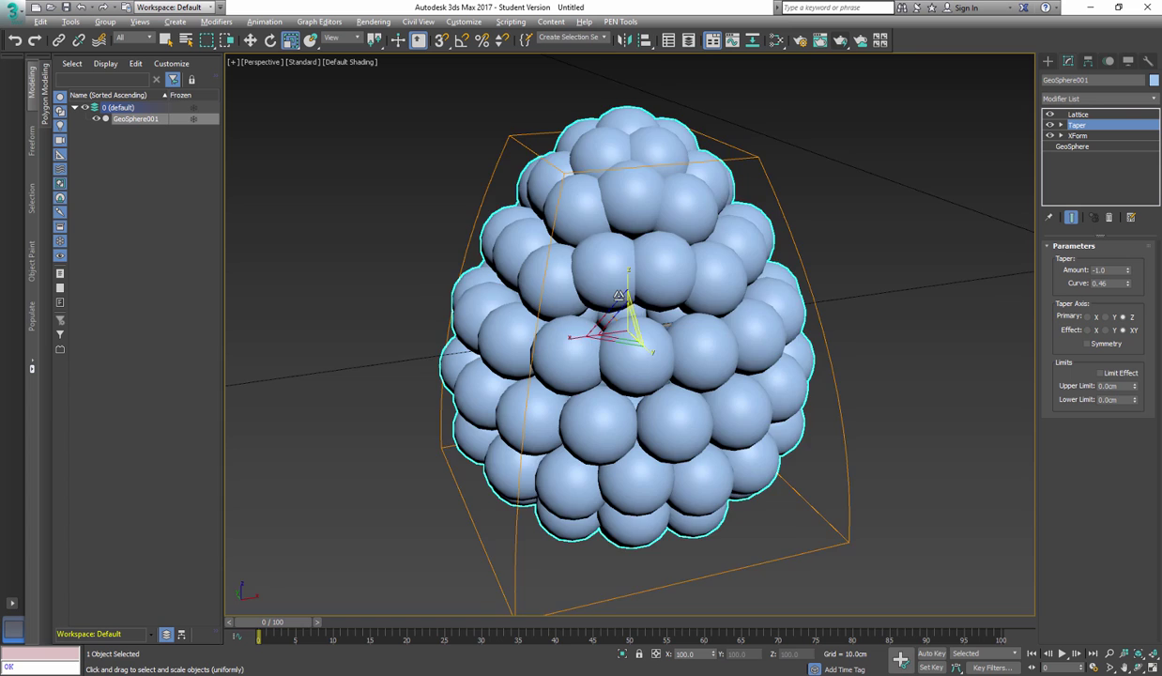
# Scale the XForm gizmo down slightly along Z to shorten the tapered berry.
pyautogui.moveTo(634, 324)
pyautogui.keyDown('alt'); pyautogui.mouseDown(button='middle')
pyautogui.moveTo(669, 274)
pyautogui.moveTo(642, 305)
pyautogui.mouseUp(button='middle'); pyautogui.keyUp('alt')
pyautogui.click(1077, 136)
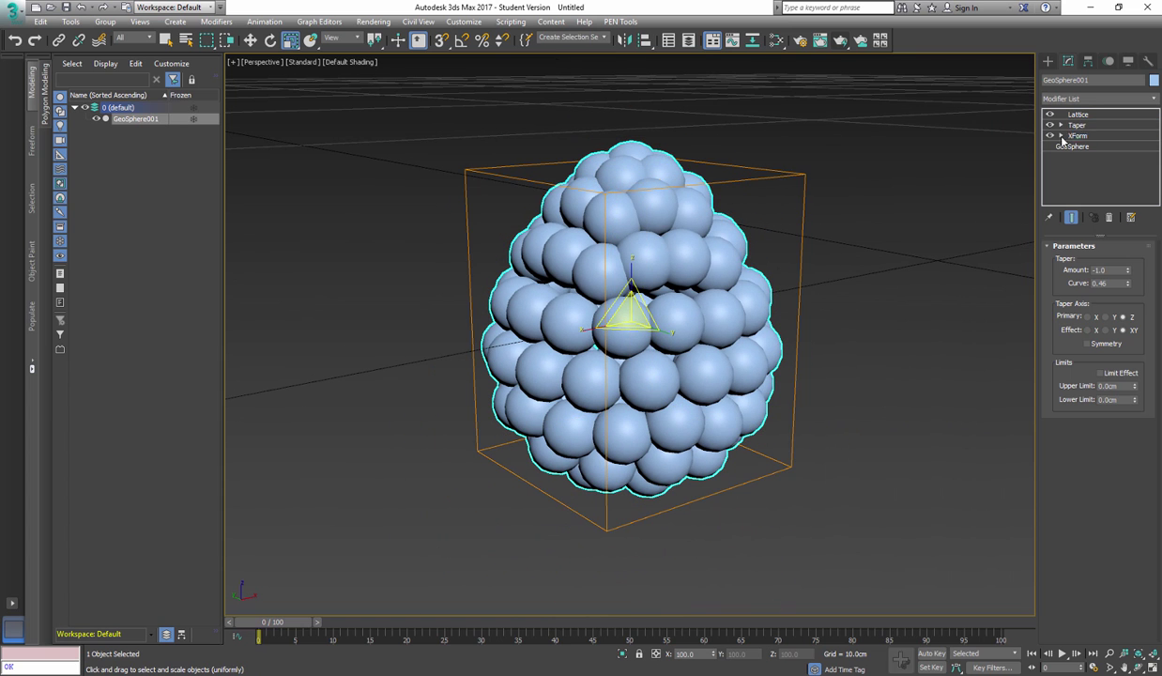
pyautogui.keyDown('alt'); pyautogui.moveTo(702, 262); pyautogui.dragTo(690, 263, button='middle'); pyautogui.keyUp('alt')
pyautogui.press('1')
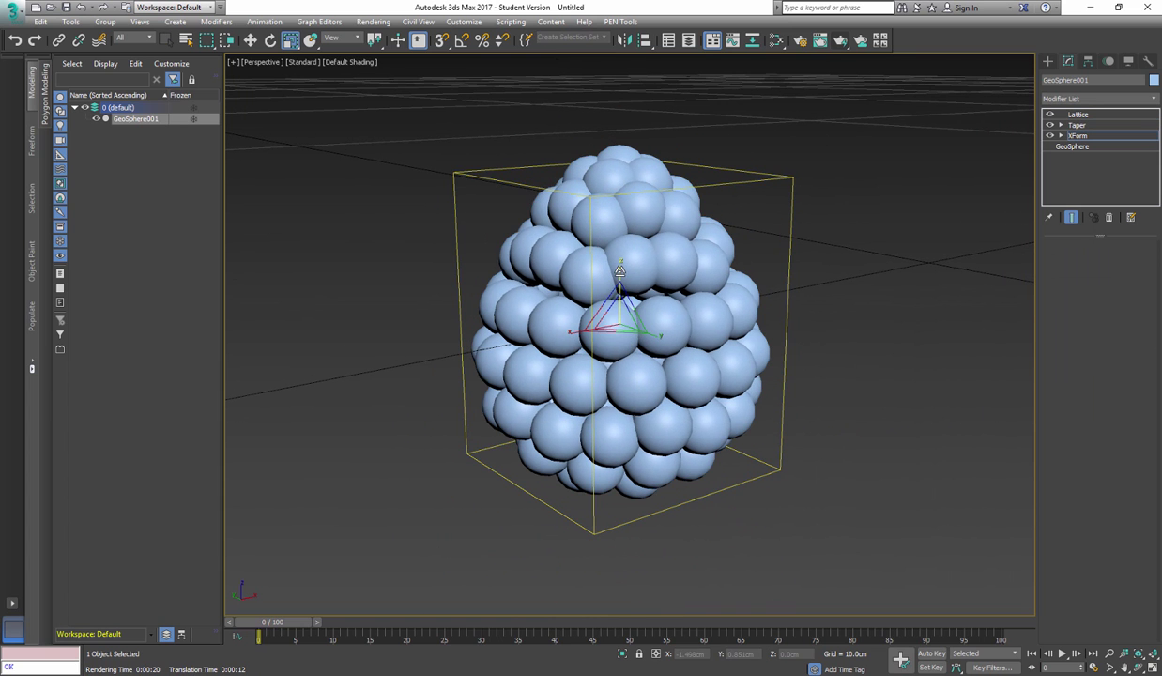
pyautogui.moveTo(617, 269); pyautogui.dragTo(616, 279)
pyautogui.keyDown('alt'); pyautogui.moveTo(620, 319); pyautogui.dragTo(677, 361, button='middle'); pyautogui.keyUp('alt')
pyautogui.scroll(-4, 676, 357)
pyautogui.keyDown('alt'); pyautogui.moveTo(711, 291); pyautogui.dragTo(758, 293, button='middle'); pyautogui.keyUp('alt')
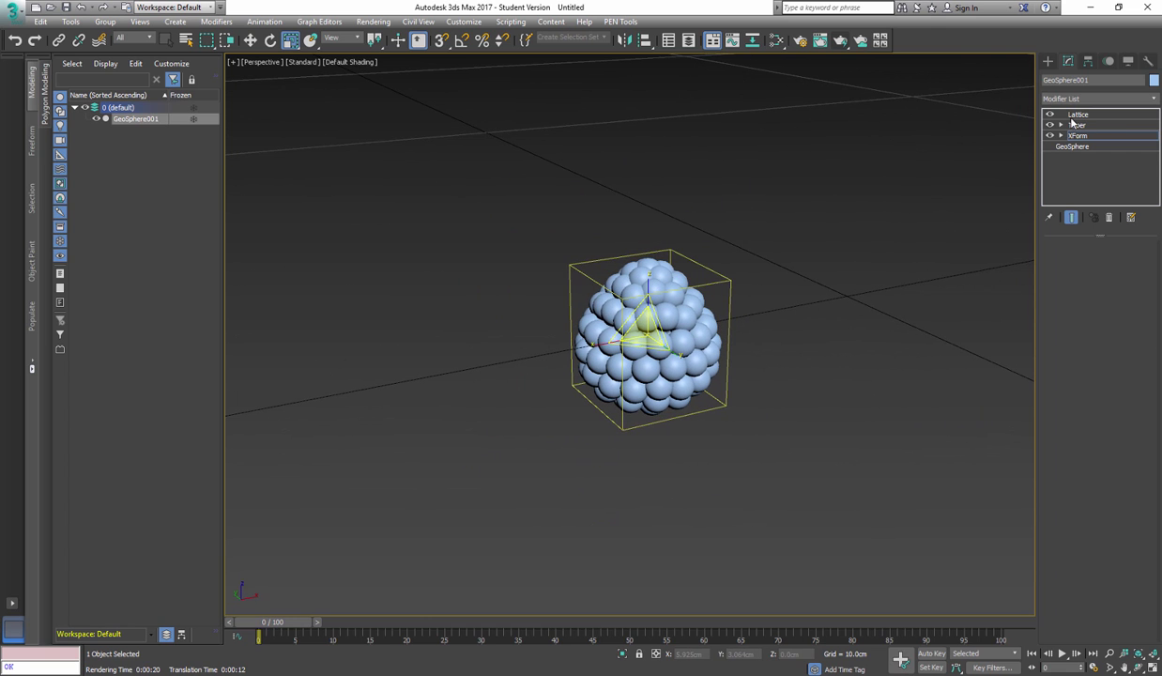
pyautogui.keyDown('alt'); pyautogui.moveTo(669, 314); pyautogui.dragTo(677, 336, button='middle'); pyautogui.keyUp('alt')
pyautogui.scroll(2, 677, 336)
pyautogui.scroll(-3, 687, 338)
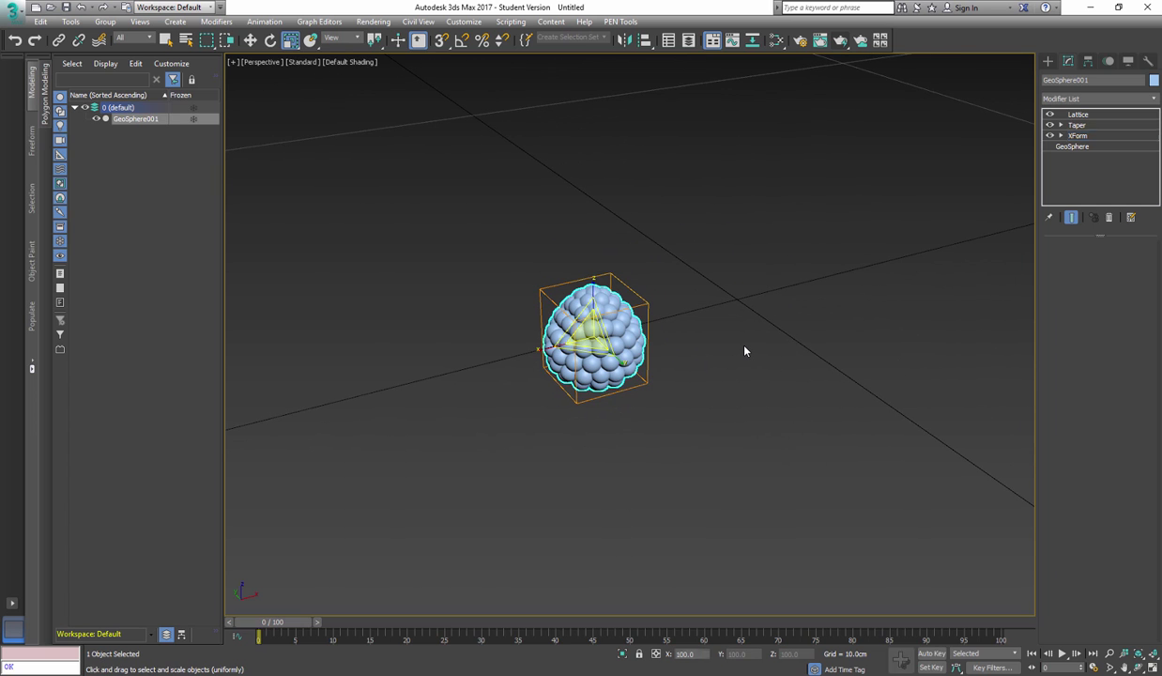
# In the Front view, draw a rectangle spline about 2.9 cm long and 10 cm wide beside the berry, resting on the ground line.
pyautogui.moveTo(744, 347); pyautogui.dragTo(515, 365, button='middle')
pyautogui.press('f')
pyautogui.scroll(3, 515, 366)
pyautogui.moveTo(455, 314); pyautogui.dragTo(518, 361, button='middle')
pyautogui.scroll(4, 518, 362)
pyautogui.scroll(1, 518, 361)
pyautogui.moveTo(624, 282); pyautogui.dragTo(516, 386, button='middle')
pyautogui.rightClick(515, 385)
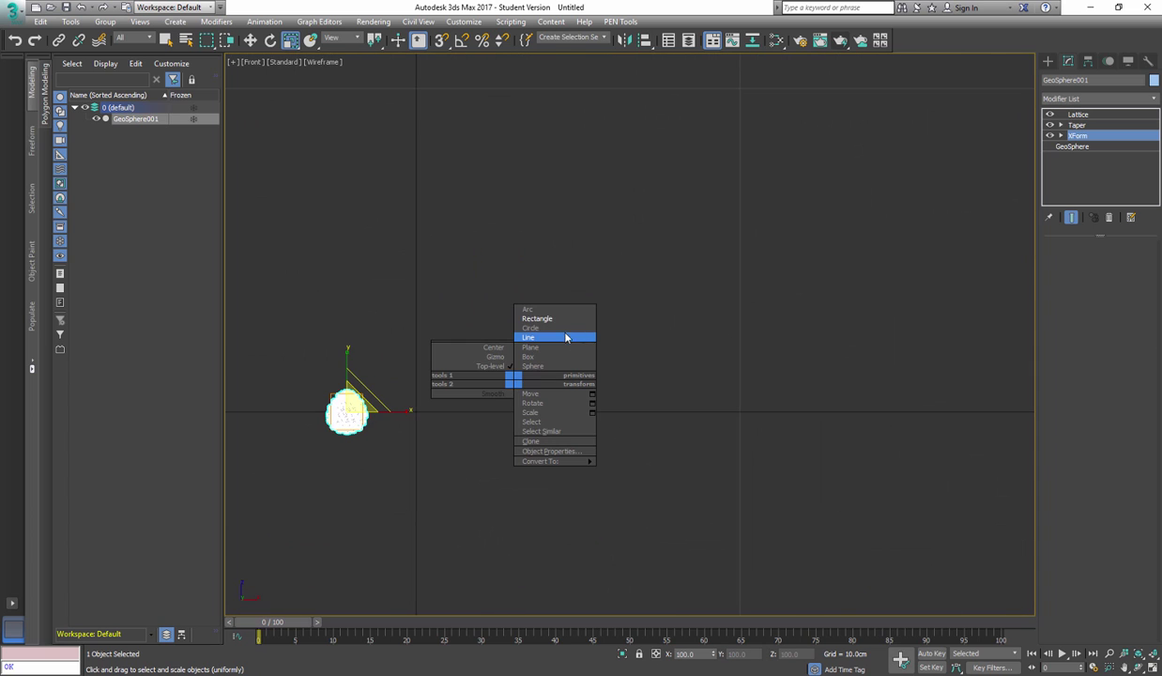
pyautogui.click(543, 322)
pyautogui.moveTo(415, 318); pyautogui.dragTo(708, 390)
pyautogui.rightClick(708, 390)
pyautogui.rightClick(522, 380)
pyautogui.click(545, 318)
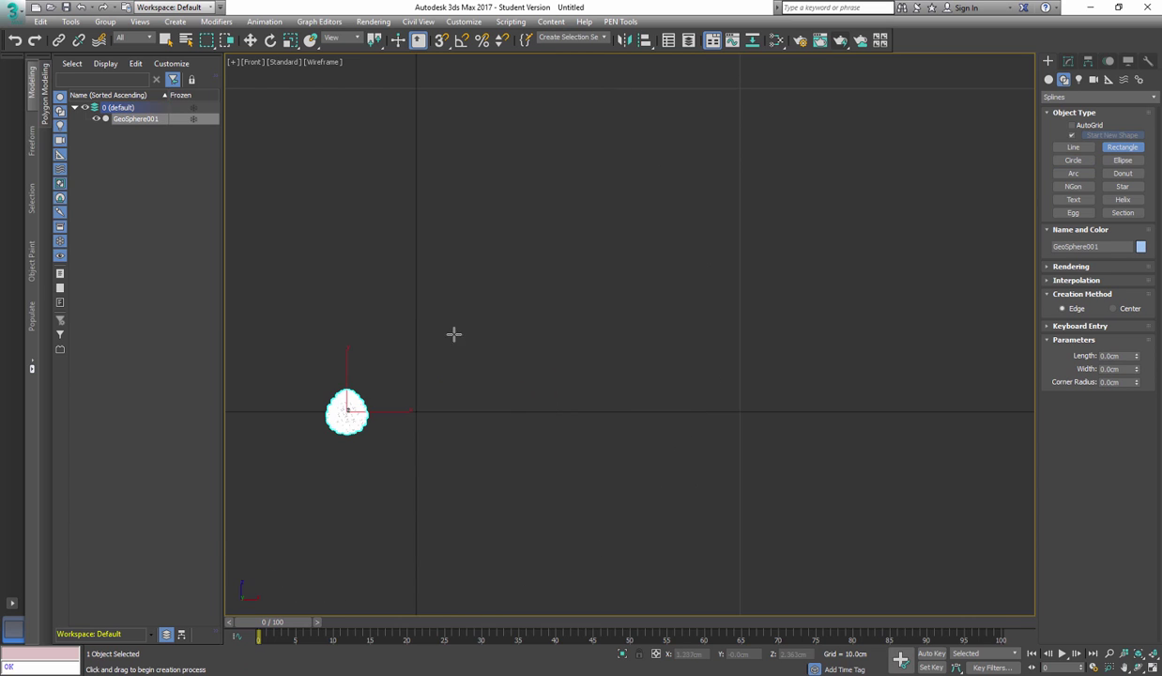
pyautogui.moveTo(415, 319); pyautogui.dragTo(541, 370)
pyautogui.moveTo(654, 398); pyautogui.dragTo(739, 410)
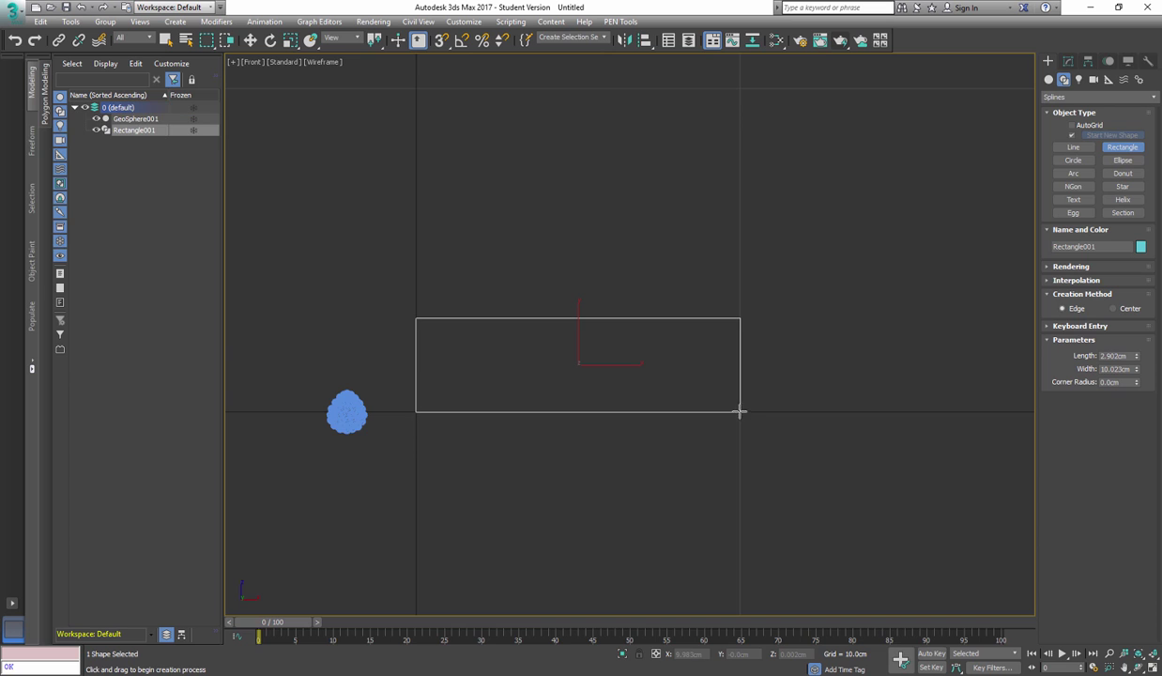
pyautogui.rightClick(801, 412)
# Convert the rectangle to an editable spline.
pyautogui.scroll(3, 551, 338)
pyautogui.rightClick(564, 362)
pyautogui.moveTo(650, 491)
pyautogui.click(724, 491)
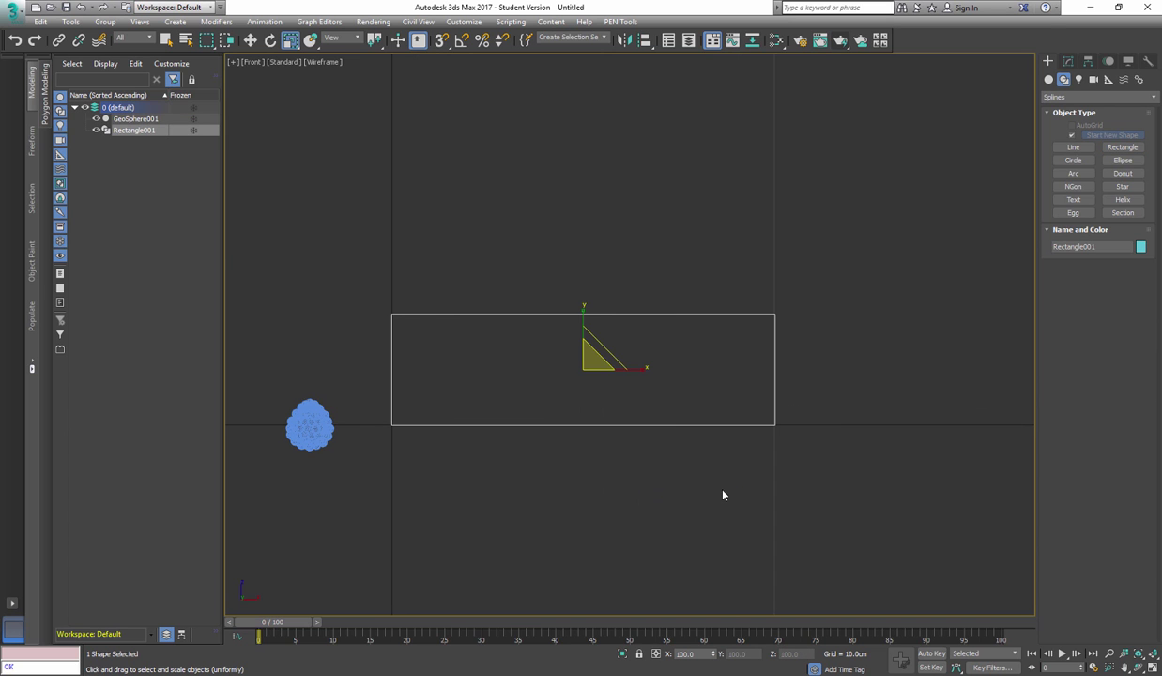
# Divide the rectangle's top and bottom segments in half.
pyautogui.scroll(1, 573, 418)
pyautogui.moveTo(574, 417); pyautogui.dragTo(606, 424, button='middle')
pyautogui.press('2')
pyautogui.moveTo(595, 194); pyautogui.dragTo(667, 530)
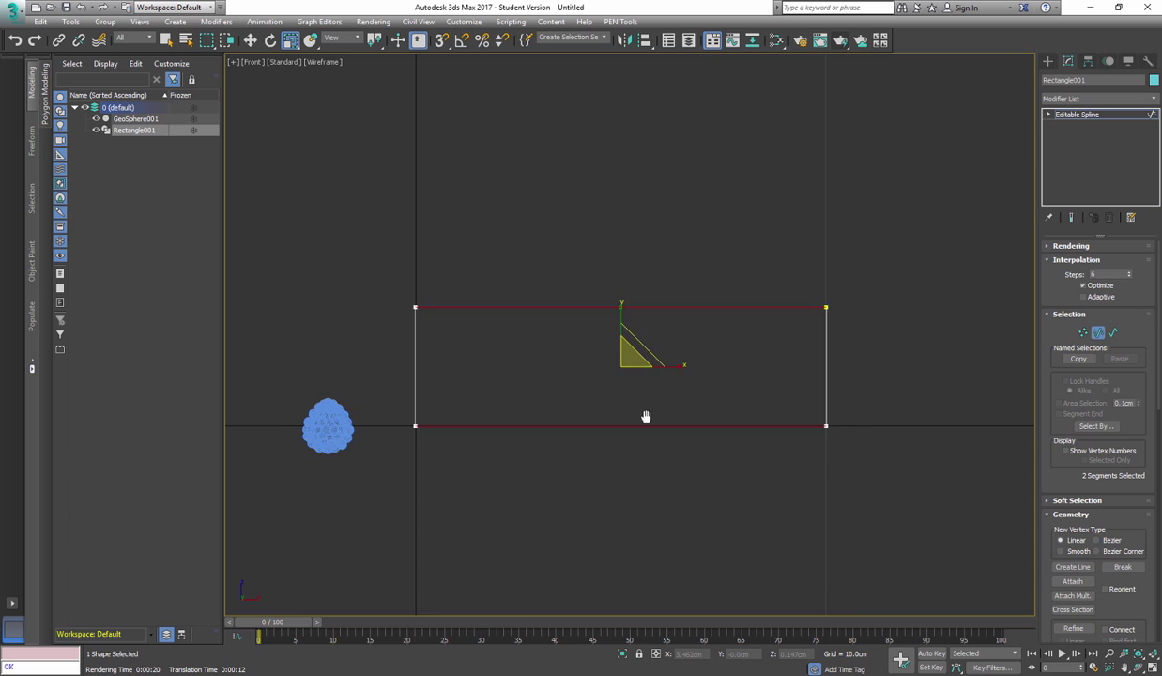
pyautogui.moveTo(646, 416); pyautogui.dragTo(675, 389, button='middle')
pyautogui.rightClick(638, 375)
pyautogui.click(616, 285)
# Delete the right half of the rectangle to leave an open profile.
pyautogui.moveTo(716, 242); pyautogui.dragTo(1014, 475)
pyautogui.press('Delete')
pyautogui.moveTo(619, 292); pyautogui.dragTo(672, 328, button='middle')
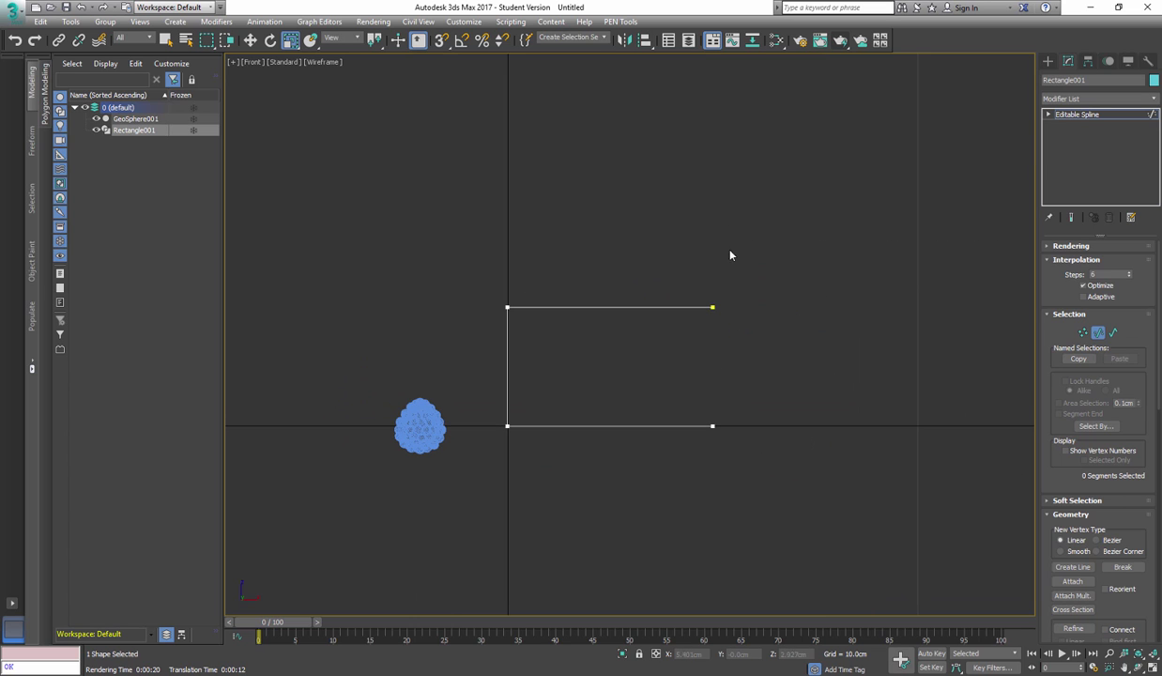
pyautogui.moveTo(742, 294); pyautogui.dragTo(741, 293, button='middle')
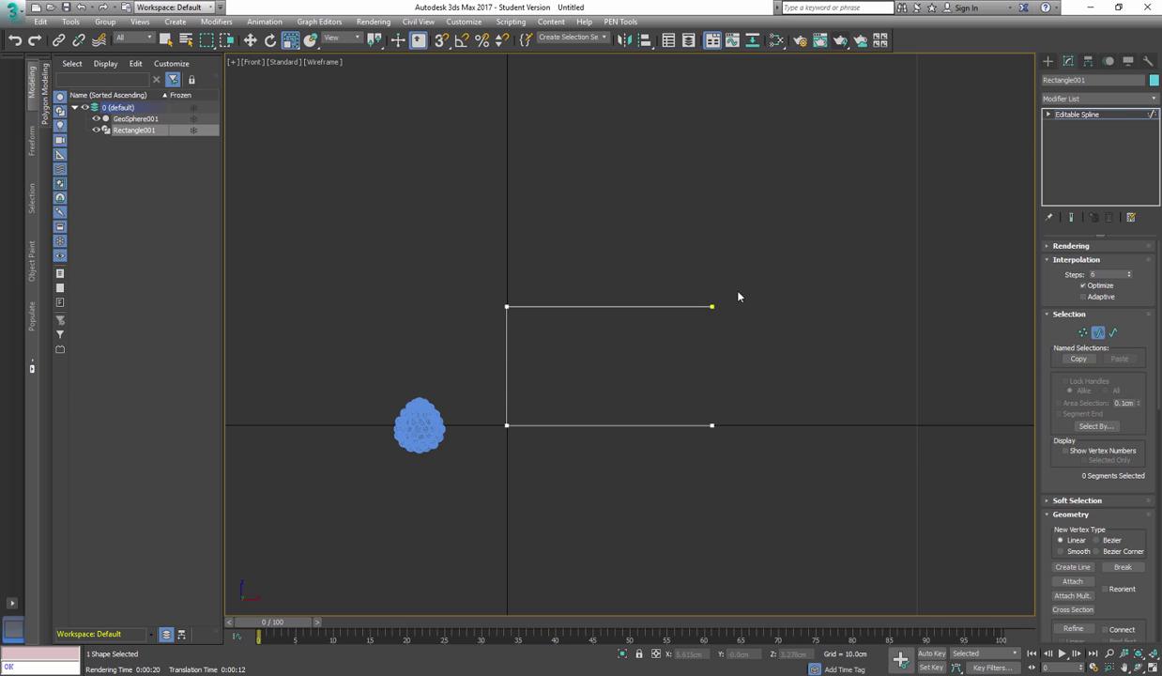
# Apply a Lathe modifier to the open profile and set its segments to 128.
pyautogui.press('1')
pyautogui.press('1')
pyautogui.middleClick(717, 399)
pyautogui.middleClick(672, 372)
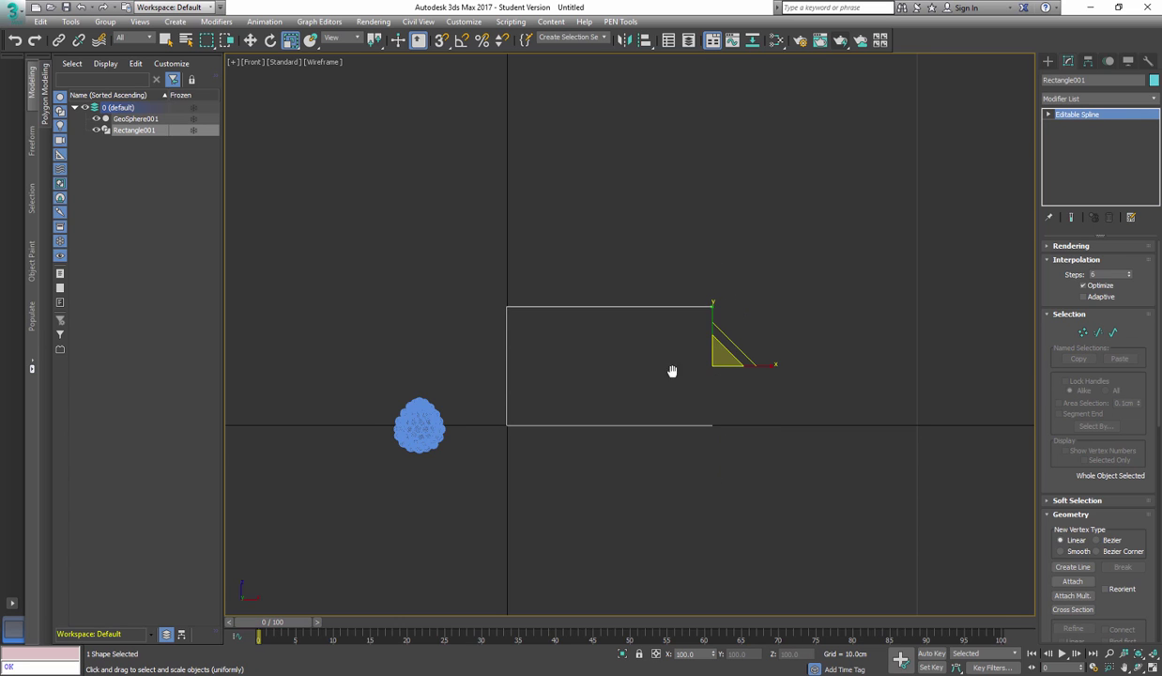
pyautogui.moveTo(672, 371); pyautogui.dragTo(711, 376, button='middle')
pyautogui.press('1')
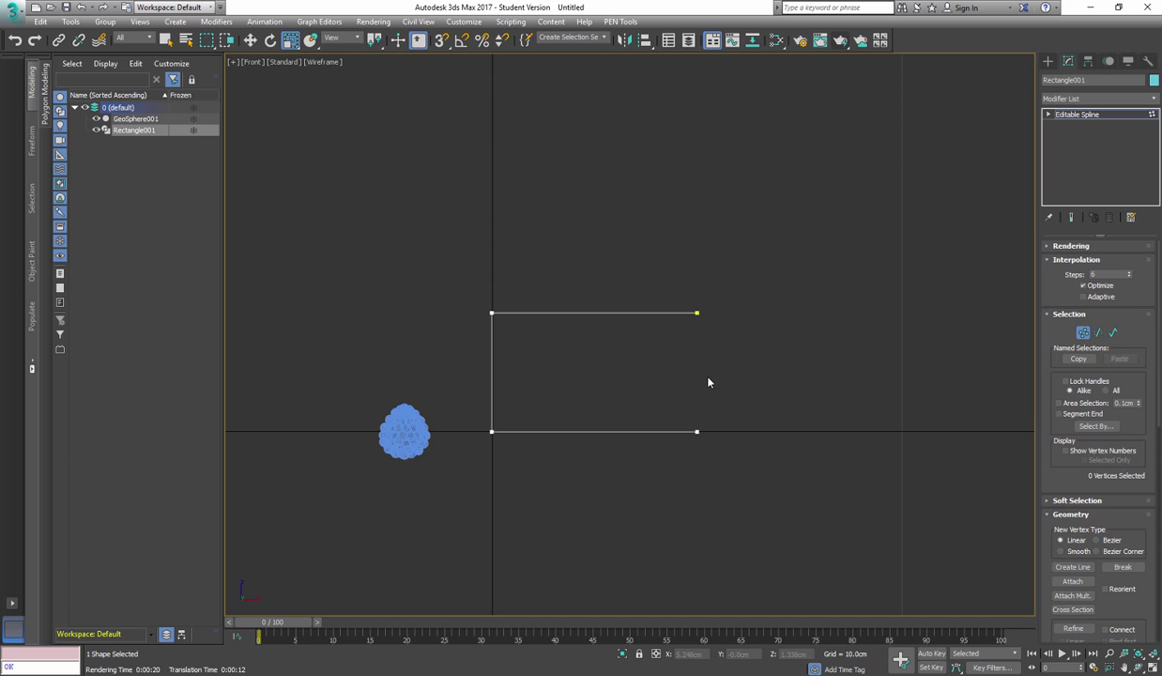
pyautogui.press('x')
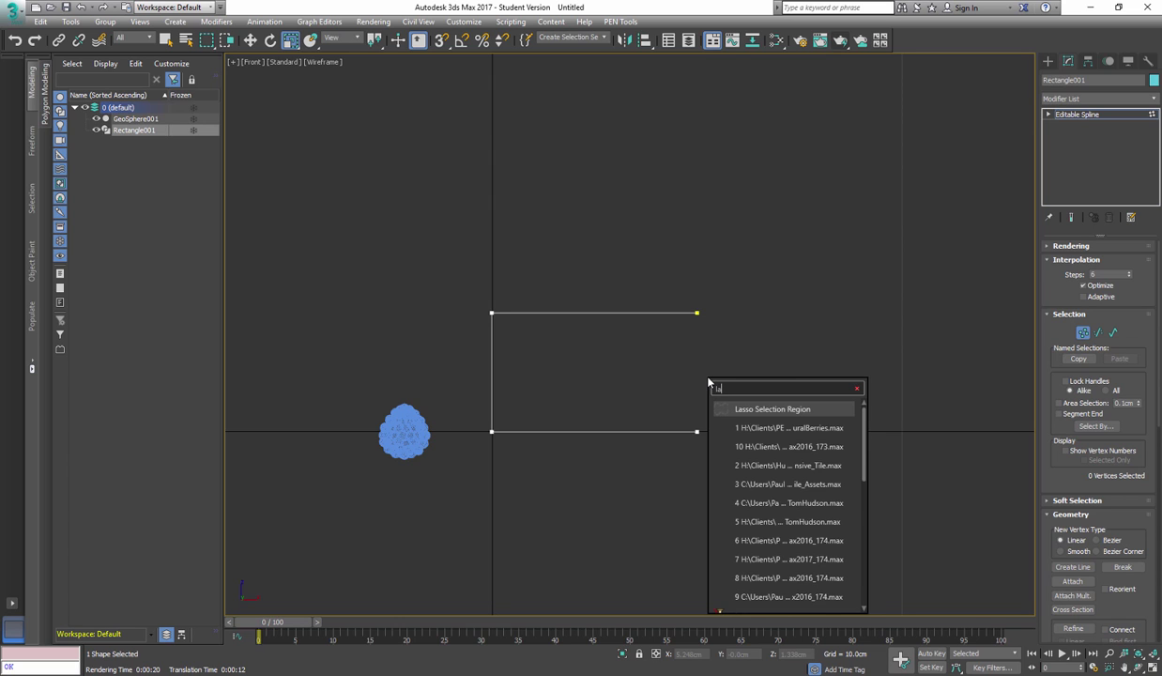
pyautogui.write('lathe')
pyautogui.press('Return')
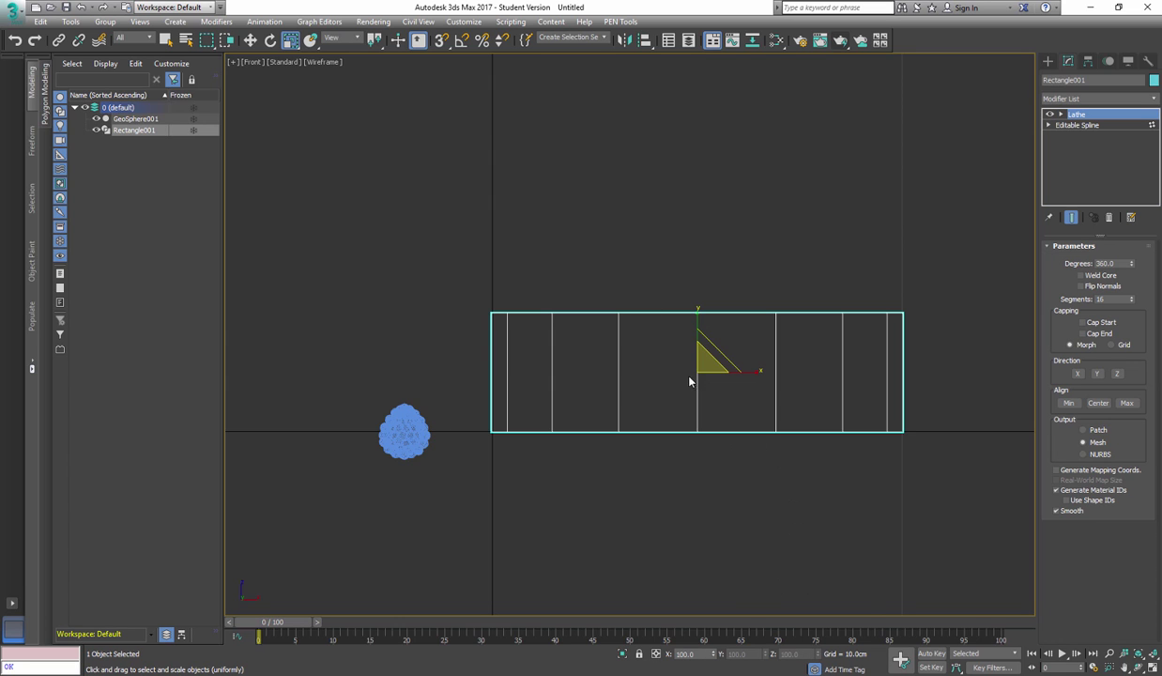
pyautogui.moveTo(1108, 300); pyautogui.dragTo(1052, 301)
pyautogui.write('128')
pyautogui.press('Return')
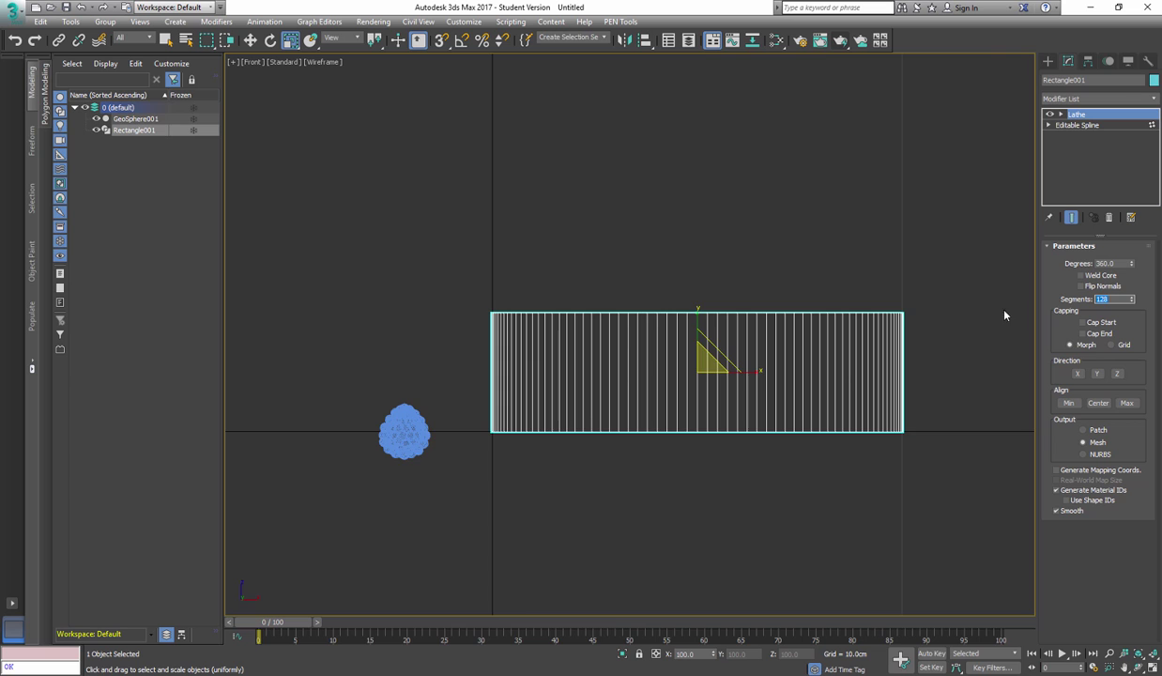
# Return to the Editable Spline level beneath the Lathe and set the interpolation steps to 8.
pyautogui.moveTo(861, 369); pyautogui.dragTo(809, 366, button='middle')
pyautogui.click(1064, 128)
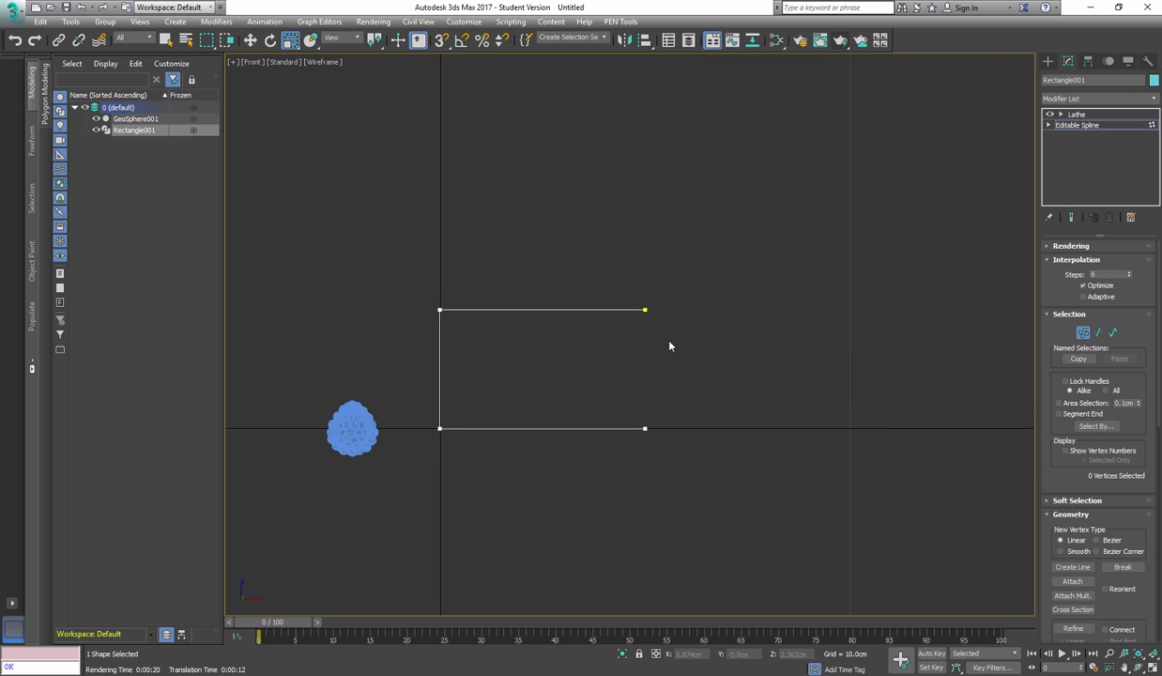
pyautogui.moveTo(477, 338); pyautogui.dragTo(470, 338, button='middle')
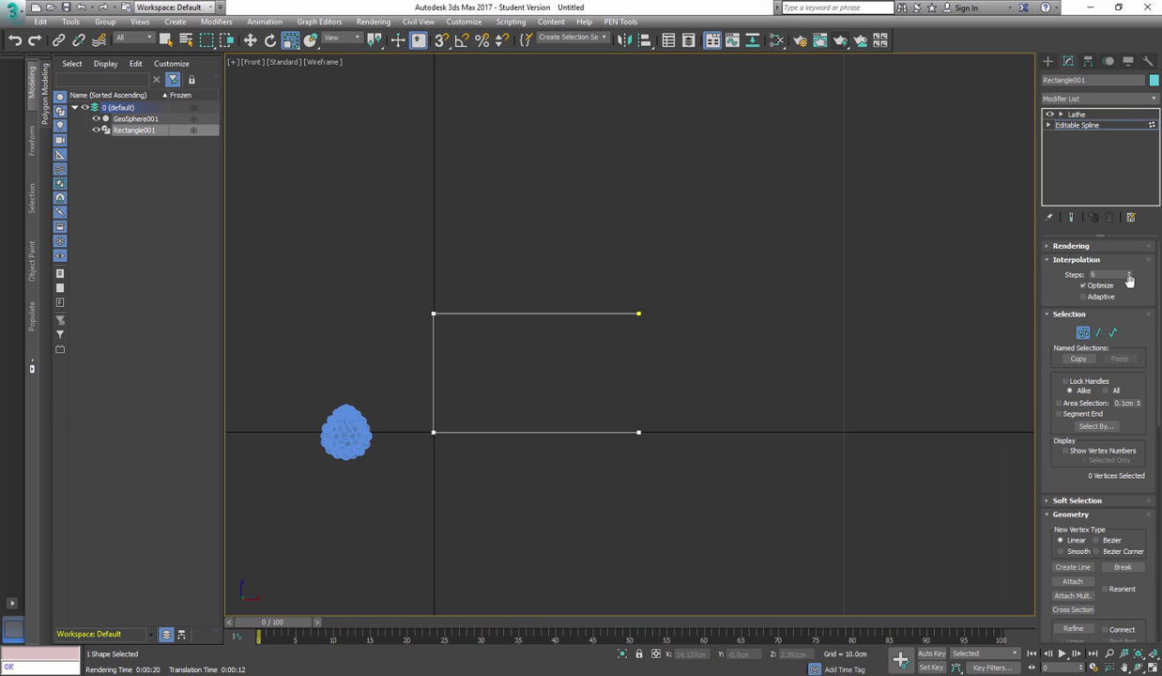
pyautogui.moveTo(476, 375); pyautogui.dragTo(557, 352, button='middle')
pyautogui.scroll(1, 614, 364)
# Refine the profile with extra vertices near the top-left corner and two close together midway along the bottom segment.
pyautogui.rightClick(527, 344)
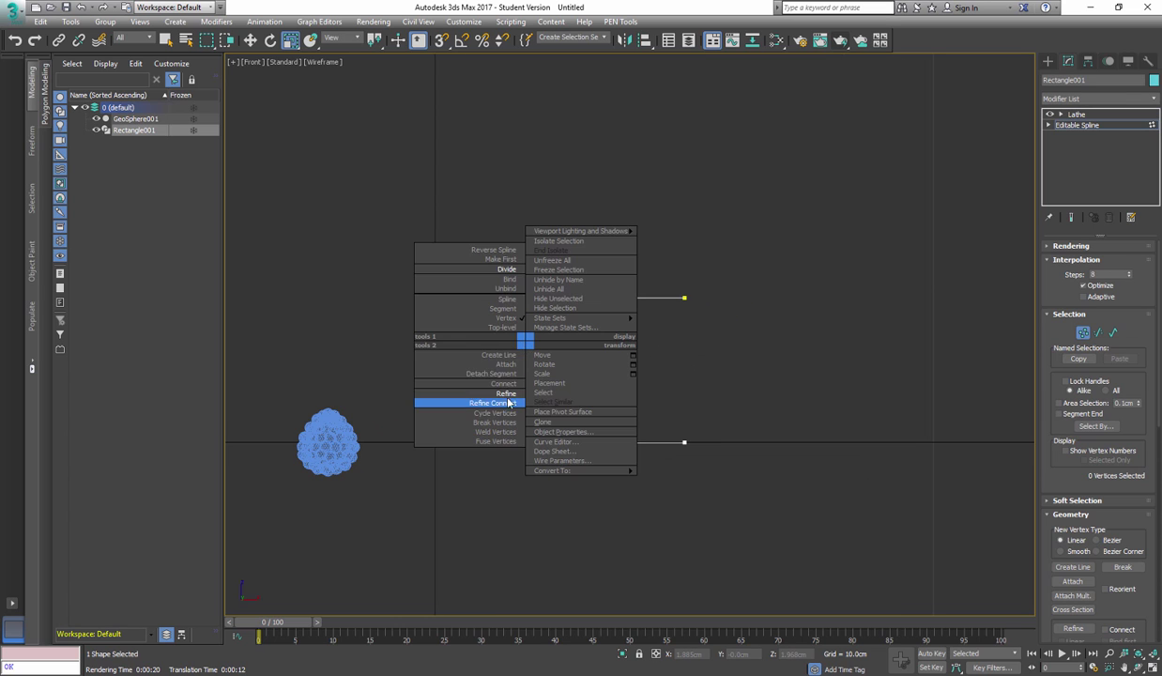
pyautogui.click(498, 389)
pyautogui.scroll(1, 444, 296)
pyautogui.scroll(2, 452, 307)
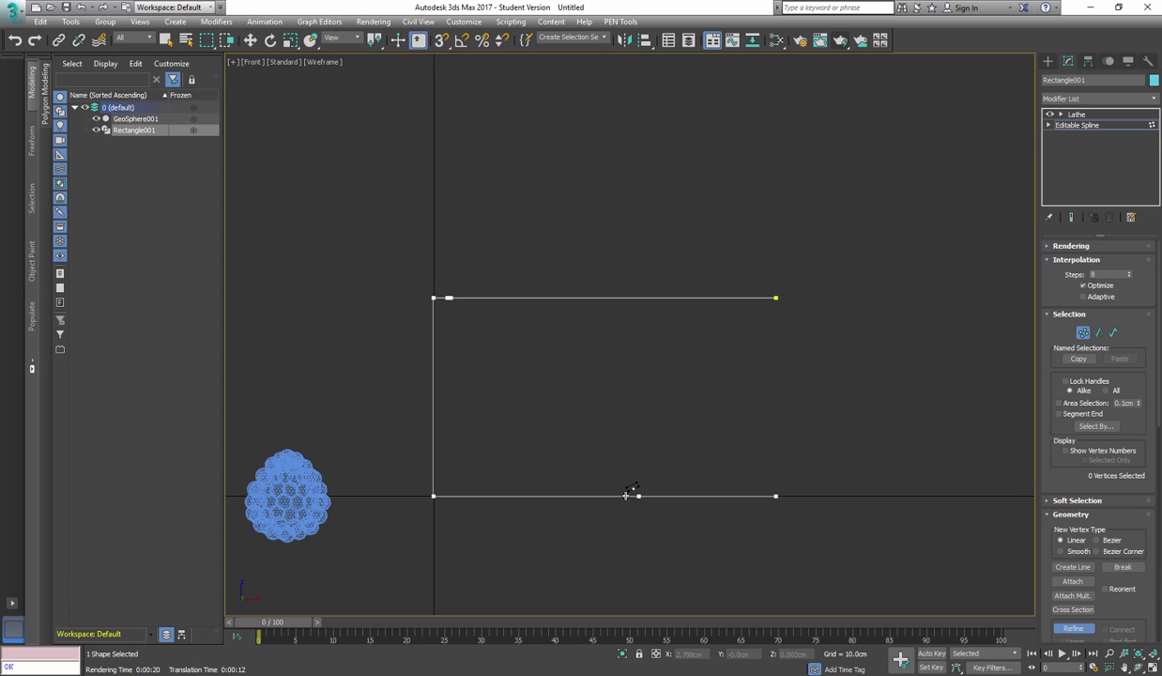
pyautogui.click(625, 495)
# Try raising the left part of the profile's bottom edge about 0.2 cm and undo the move.
pyautogui.press('w')
pyautogui.press('2')
pyautogui.moveTo(566, 459); pyautogui.dragTo(577, 538)
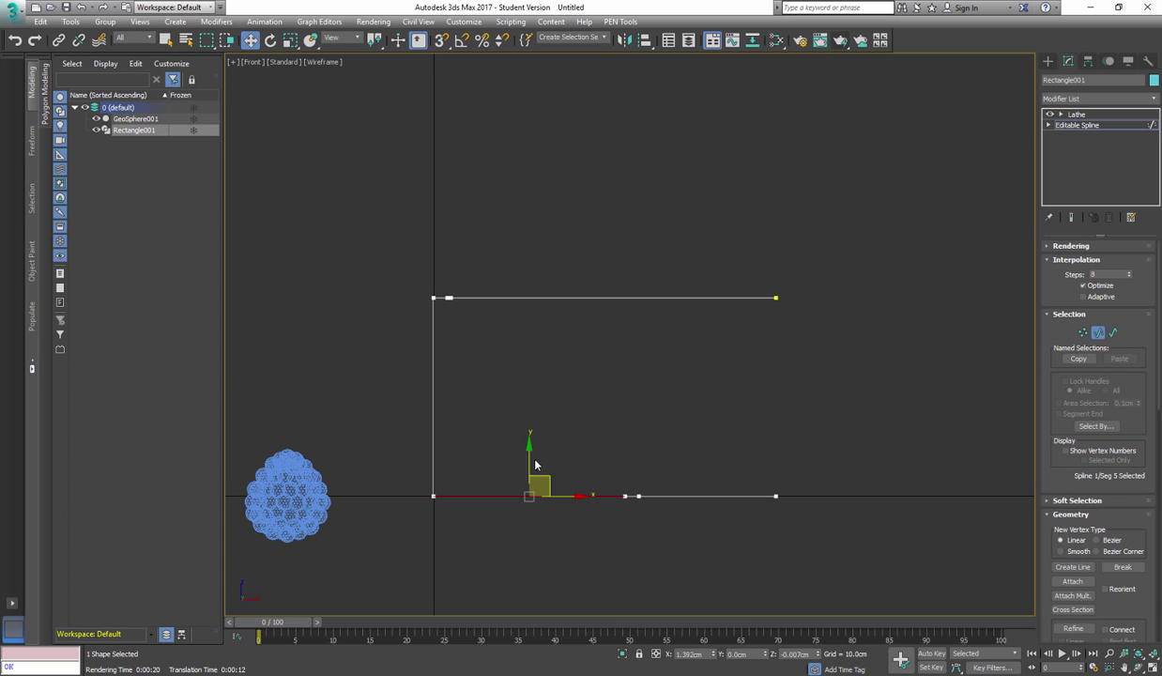
pyautogui.moveTo(529, 446)
pyautogui.mouseDown()
pyautogui.moveTo(530, 434)
pyautogui.moveTo(530, 448)
pyautogui.mouseUp()
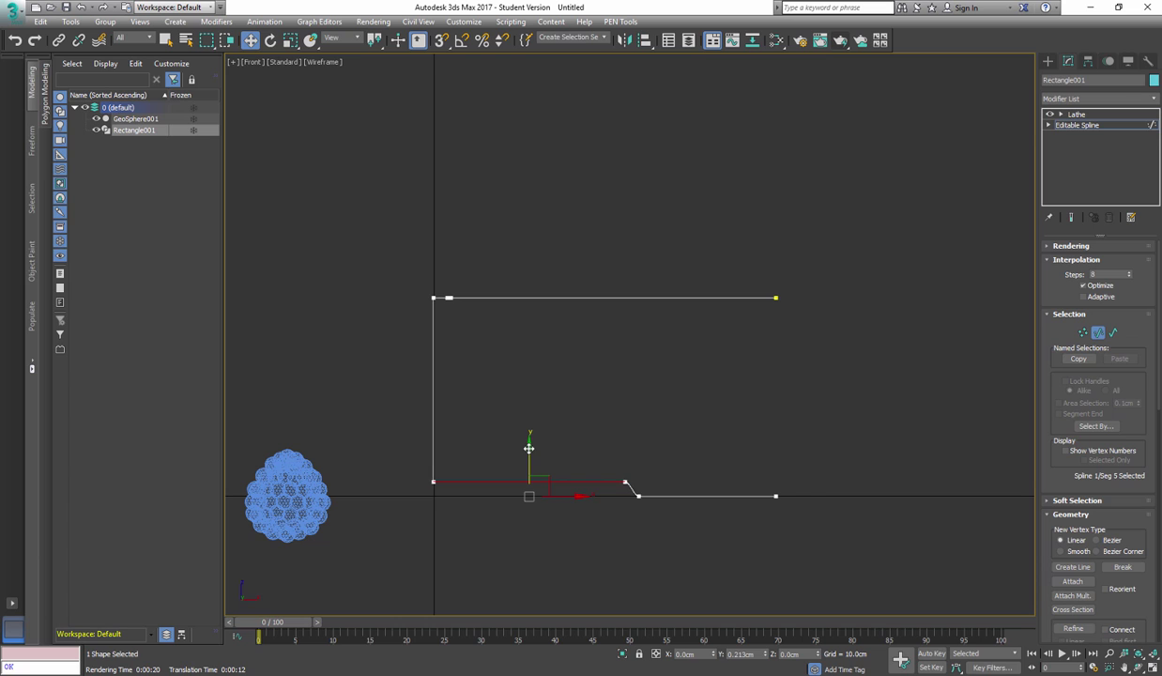
pyautogui.hotkey('ctrl', 'z')
# Convert all of the profile's vertices to the Corner type.
pyautogui.press('1')
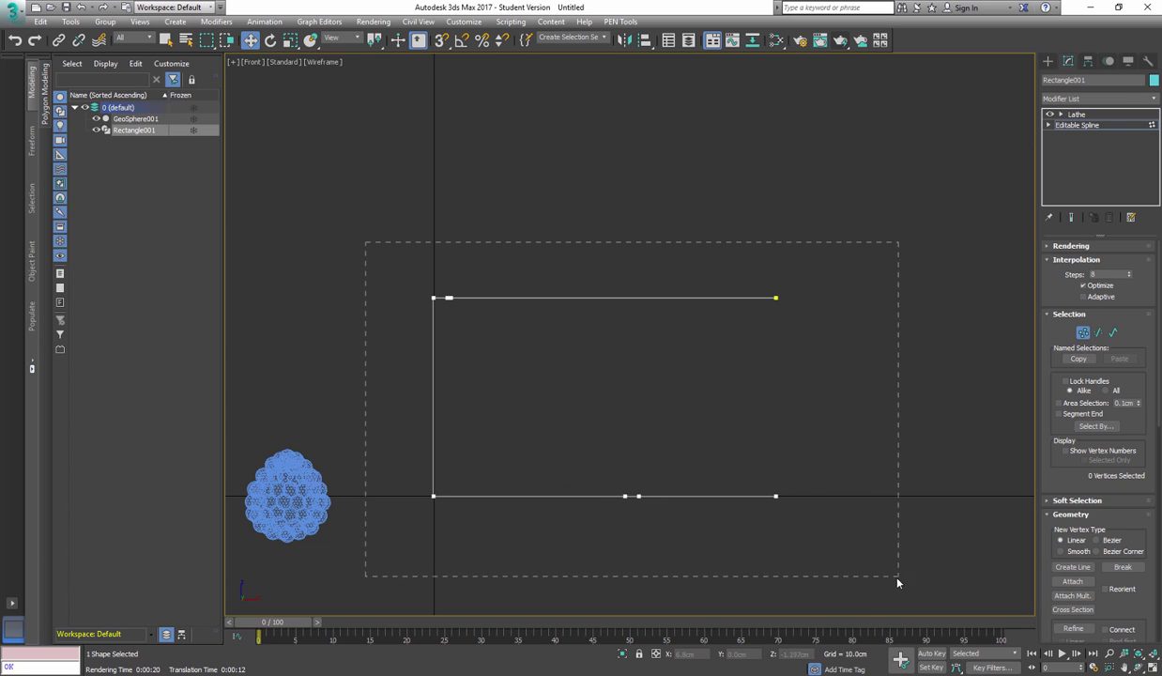
pyautogui.moveTo(896, 583); pyautogui.dragTo(897, 583)
pyautogui.rightClick(774, 488)
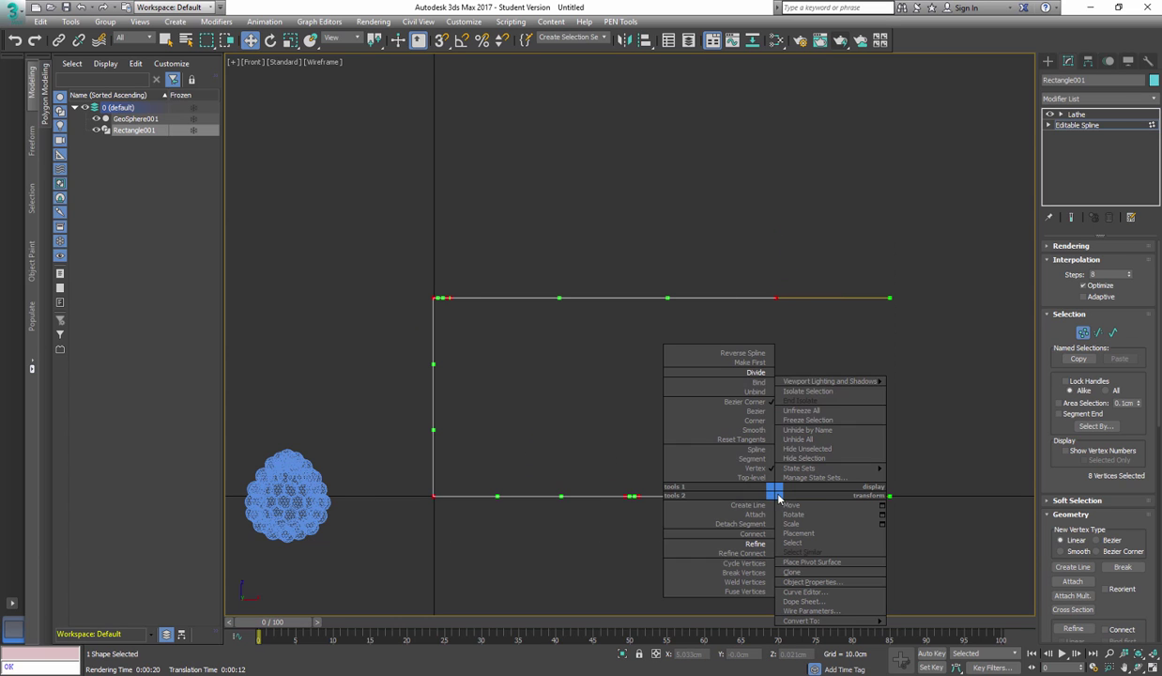
pyautogui.click(760, 420)
# Raise the left part of the profile's bottom edge slightly to form a sloped step down to the centre.
pyautogui.press('2')
pyautogui.moveTo(532, 469); pyautogui.dragTo(550, 585)
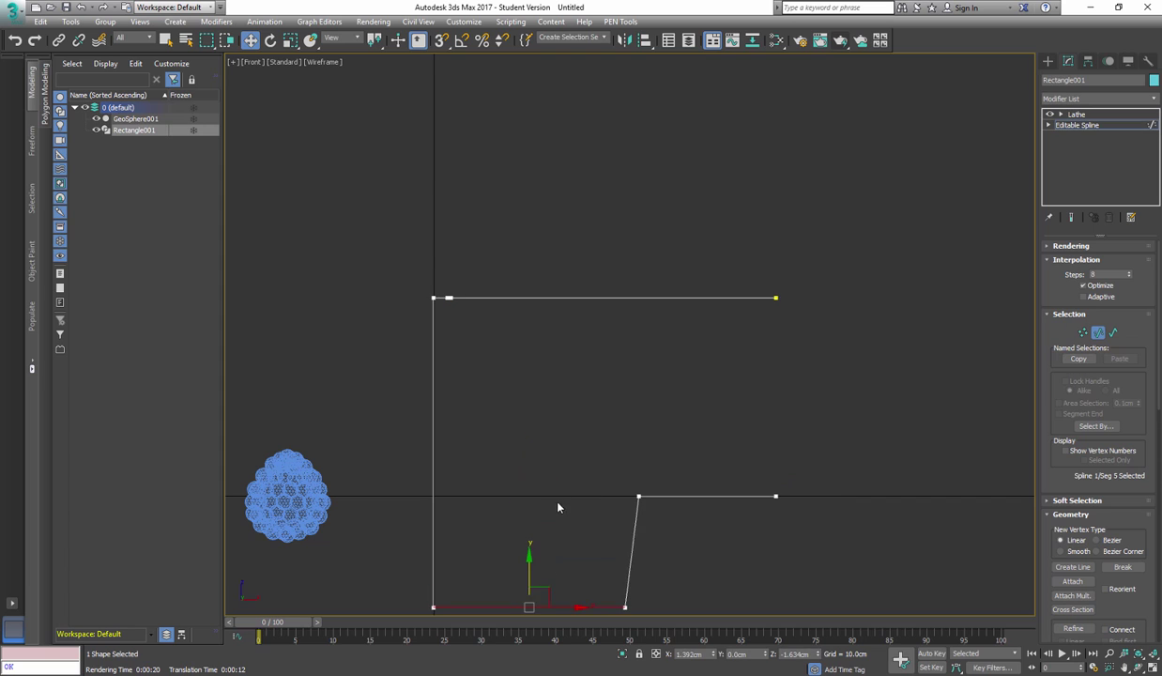
pyautogui.hotkey('ctrl', 'z')
pyautogui.moveTo(528, 455); pyautogui.dragTo(542, 437)
# Lower the long top segment to about 0.55 cm in Z, leaving a thin wall at the profile's outer edge.
pyautogui.click(610, 298)
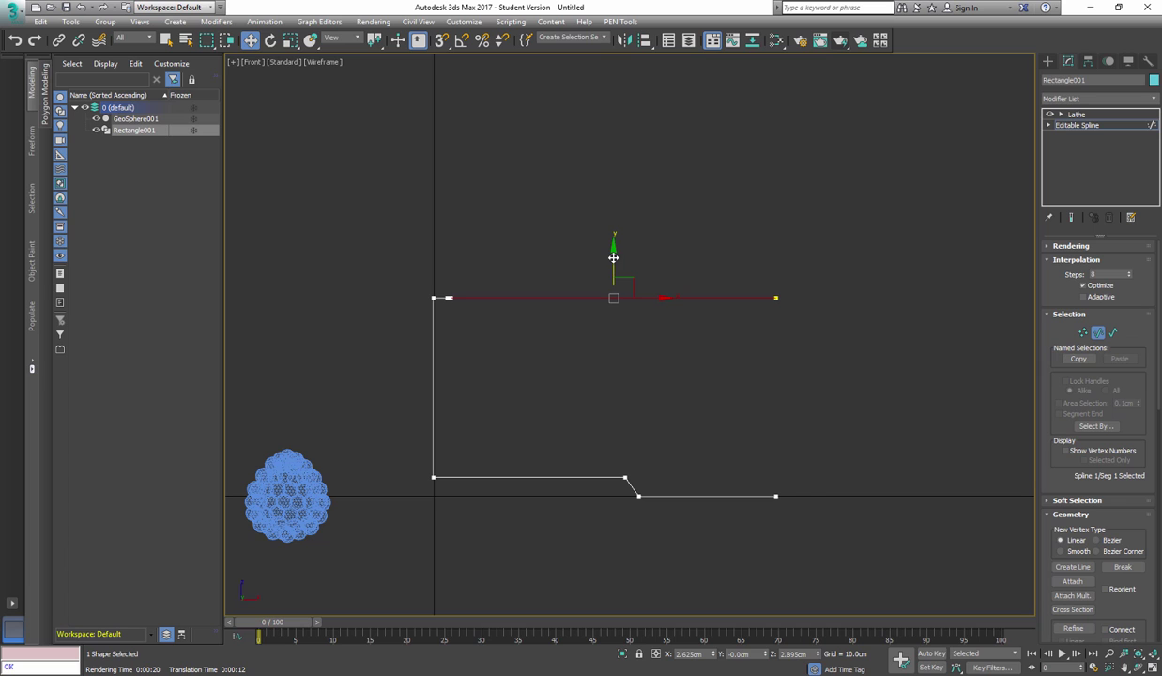
pyautogui.moveTo(613, 257); pyautogui.dragTo(626, 423)
pyautogui.scroll(1, 515, 427)
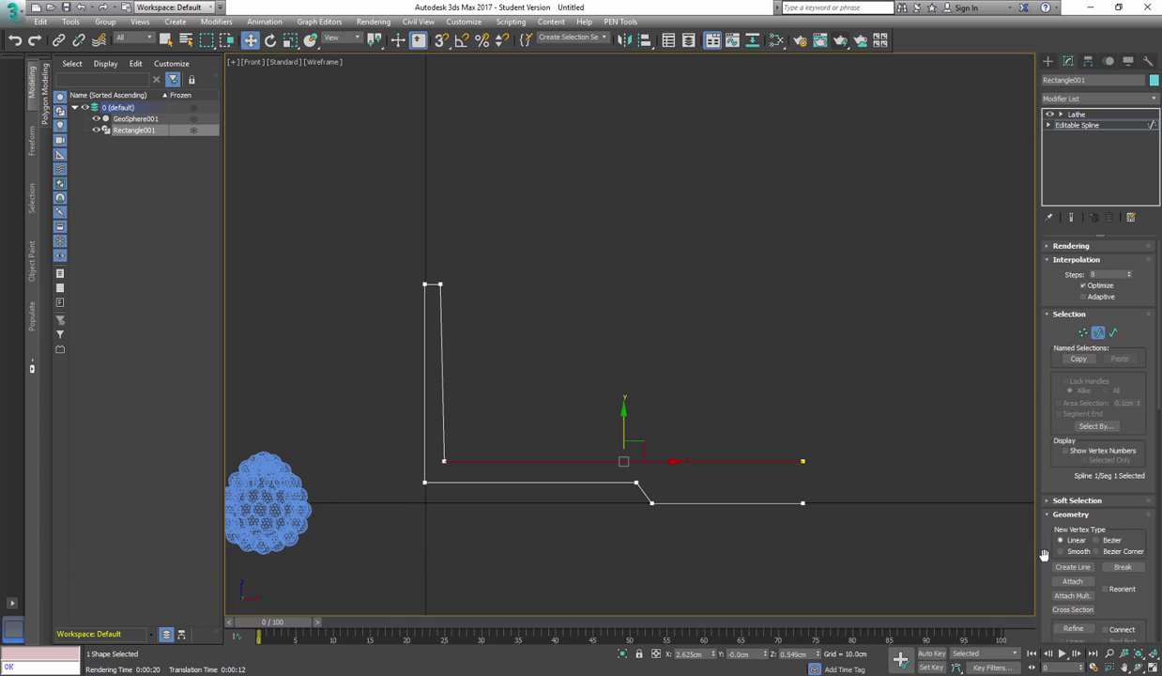
# Fillet the inner and outer lower-left corners of the profile into large curves that form the dish's curved wall.
pyautogui.scroll(-5, 1043, 554)
pyautogui.moveTo(665, 388); pyautogui.dragTo(663, 394, button='middle')
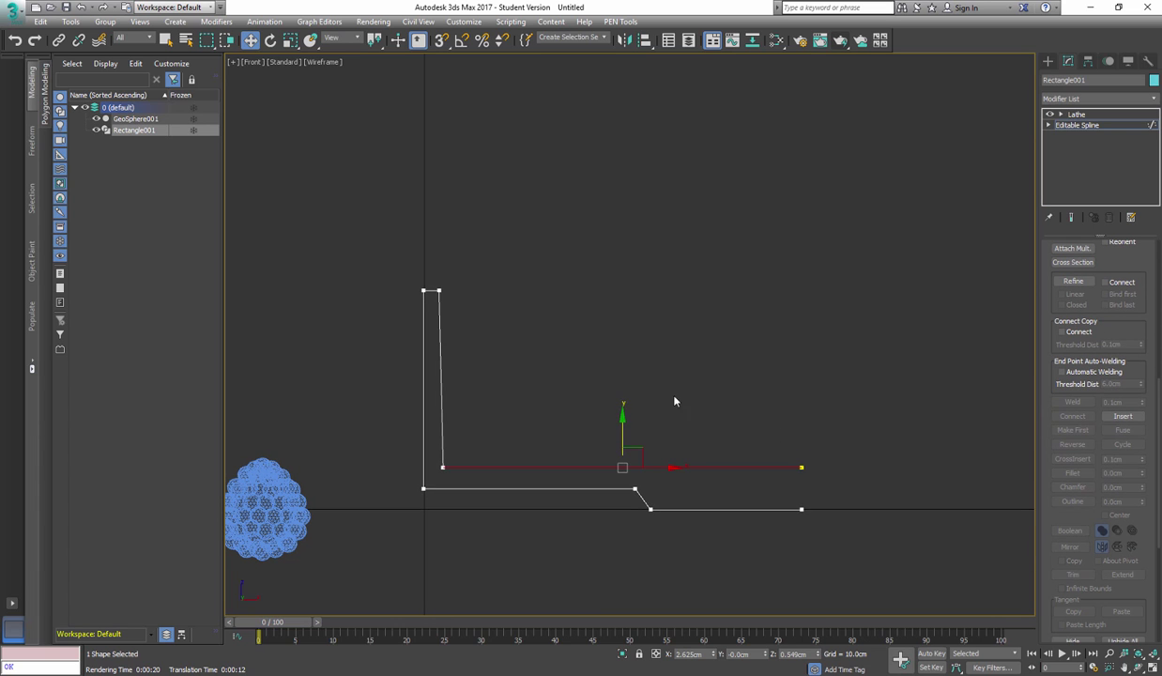
pyautogui.press('1')
pyautogui.click(906, 491)
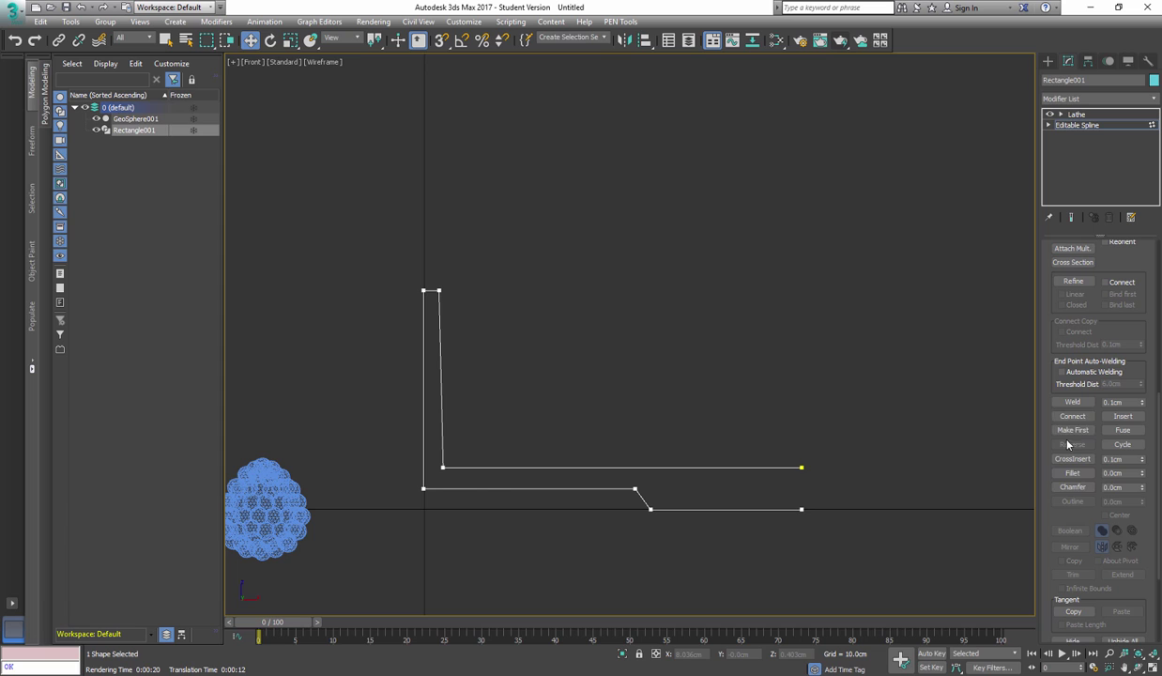
pyautogui.click(1073, 474)
pyautogui.moveTo(444, 466); pyautogui.dragTo(449, 226)
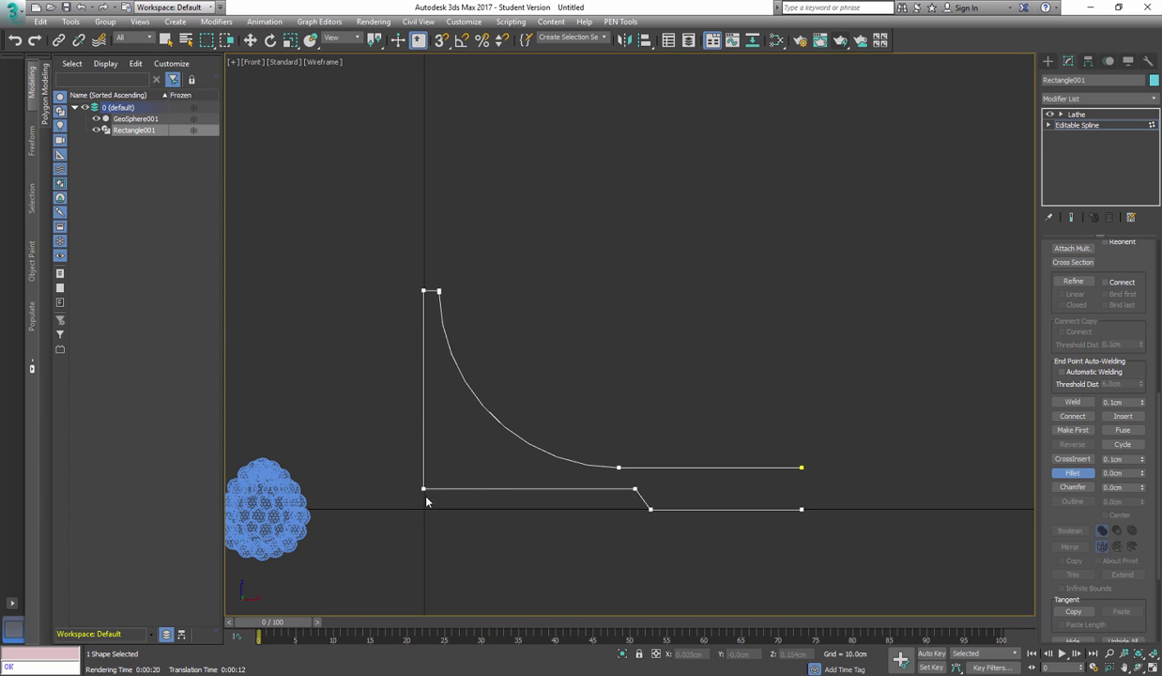
pyautogui.moveTo(423, 488); pyautogui.dragTo(391, 143)
# Weld the near-coincident vertex pairs at both ends of the profile's rim.
pyautogui.scroll(10, 492, 306)
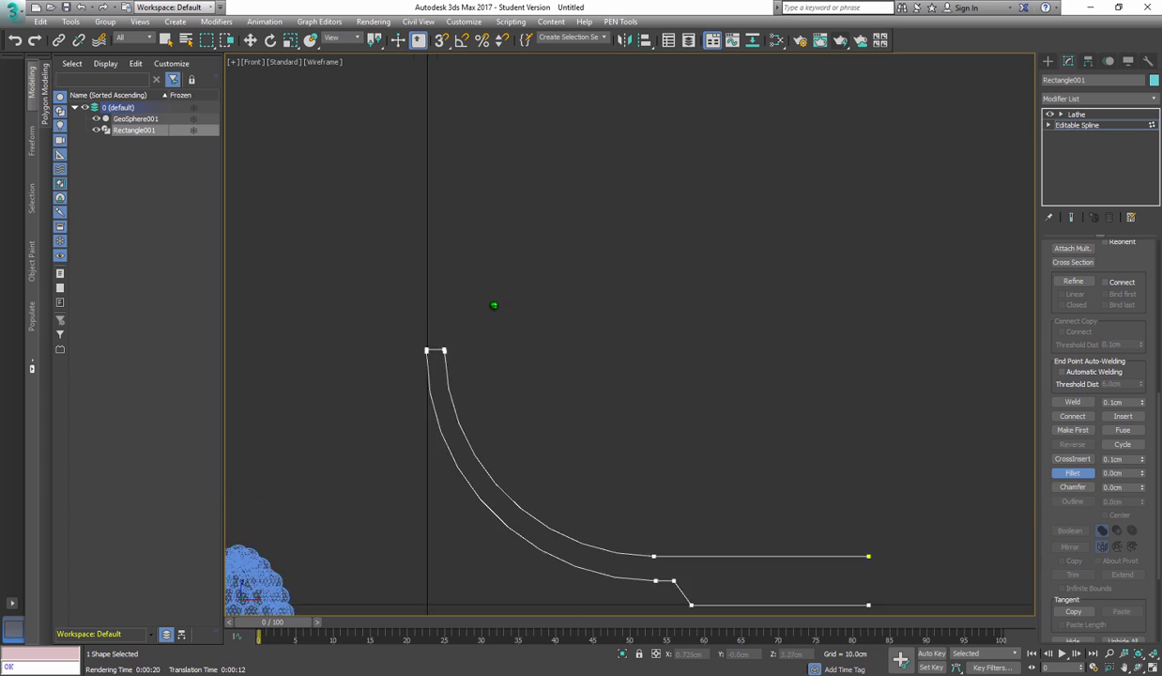
pyautogui.press('w')
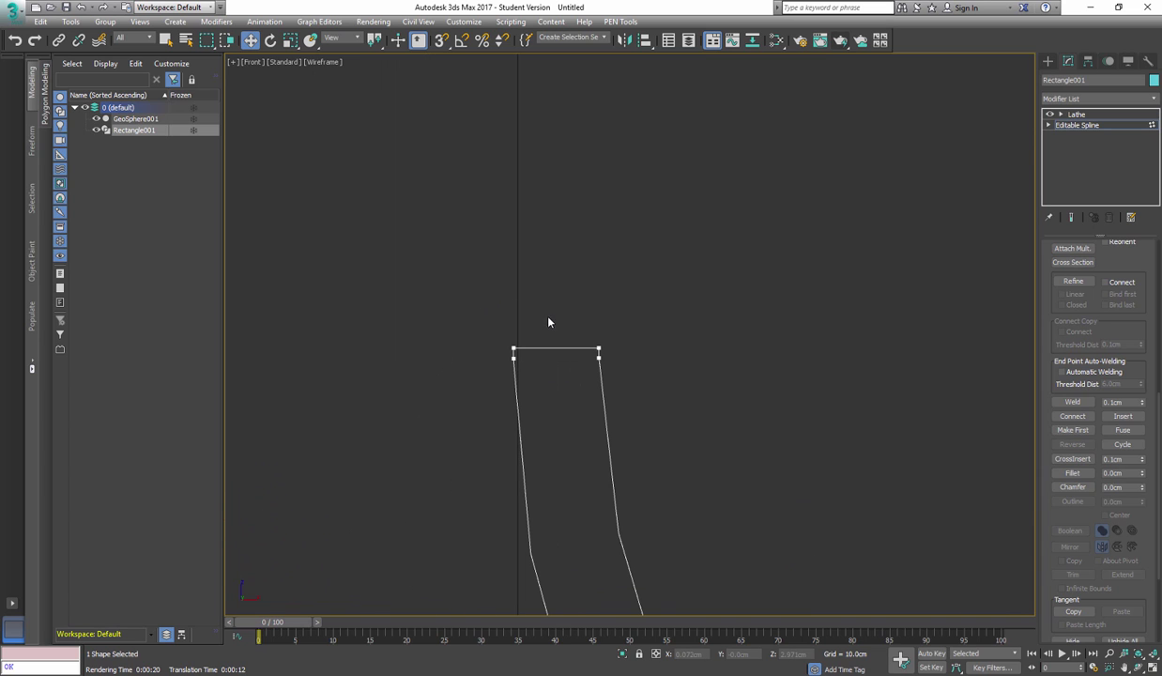
pyautogui.moveTo(504, 333); pyautogui.dragTo(547, 398)
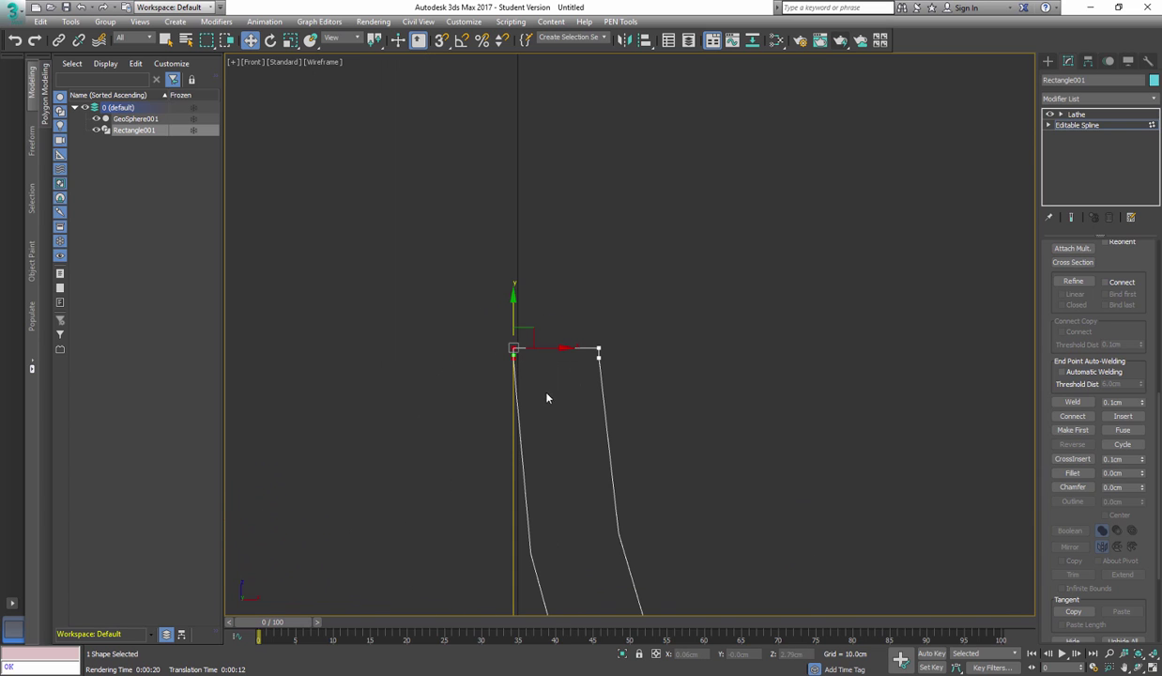
pyautogui.moveTo(577, 329); pyautogui.dragTo(635, 388)
pyautogui.click(1073, 403)
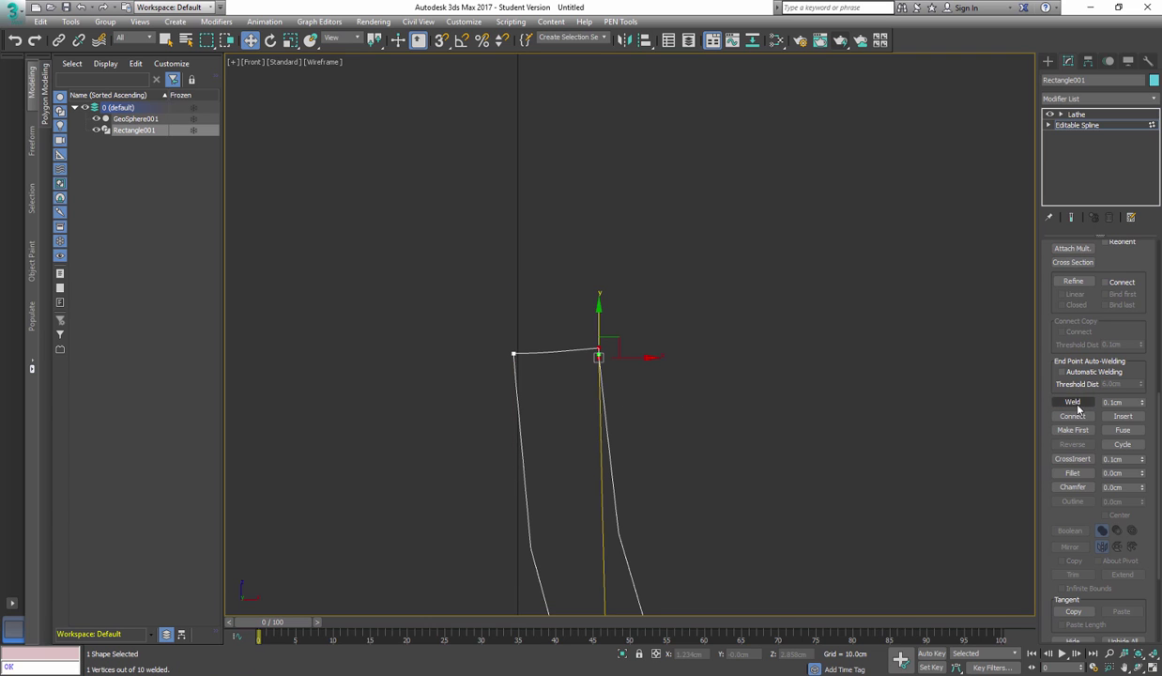
# Apply a small fillet to both vertices at the top of the profile's rim.
pyautogui.moveTo(768, 426); pyautogui.dragTo(612, 225, button='middle')
pyautogui.scroll(-2, 612, 225)
pyautogui.moveTo(601, 234); pyautogui.dragTo(601, 235)
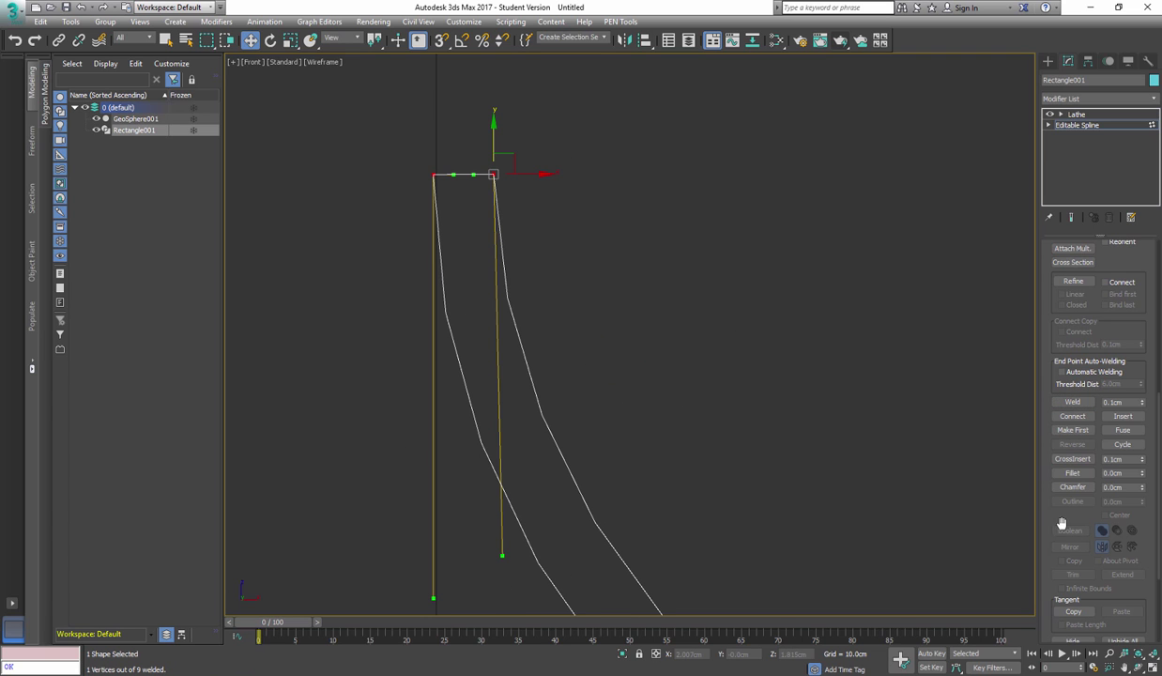
pyautogui.click(1073, 472)
pyautogui.moveTo(491, 177); pyautogui.dragTo(498, 161)
# Show the lathed end result of the profile with shaded, edged faces.
pyautogui.moveTo(670, 386); pyautogui.dragTo(547, 293, button='middle')
pyautogui.scroll(-3, 547, 292)
pyautogui.moveTo(674, 438); pyautogui.dragTo(648, 416, button='middle')
pyautogui.scroll(3, 647, 416)
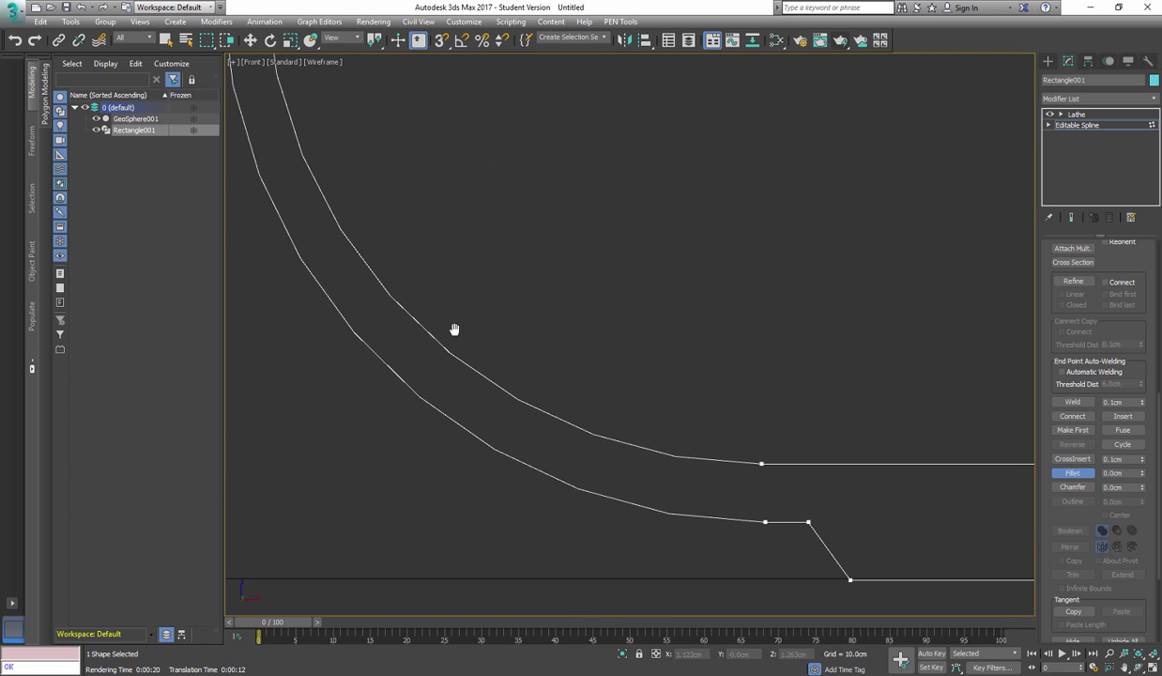
pyautogui.scroll(-3, 428, 273)
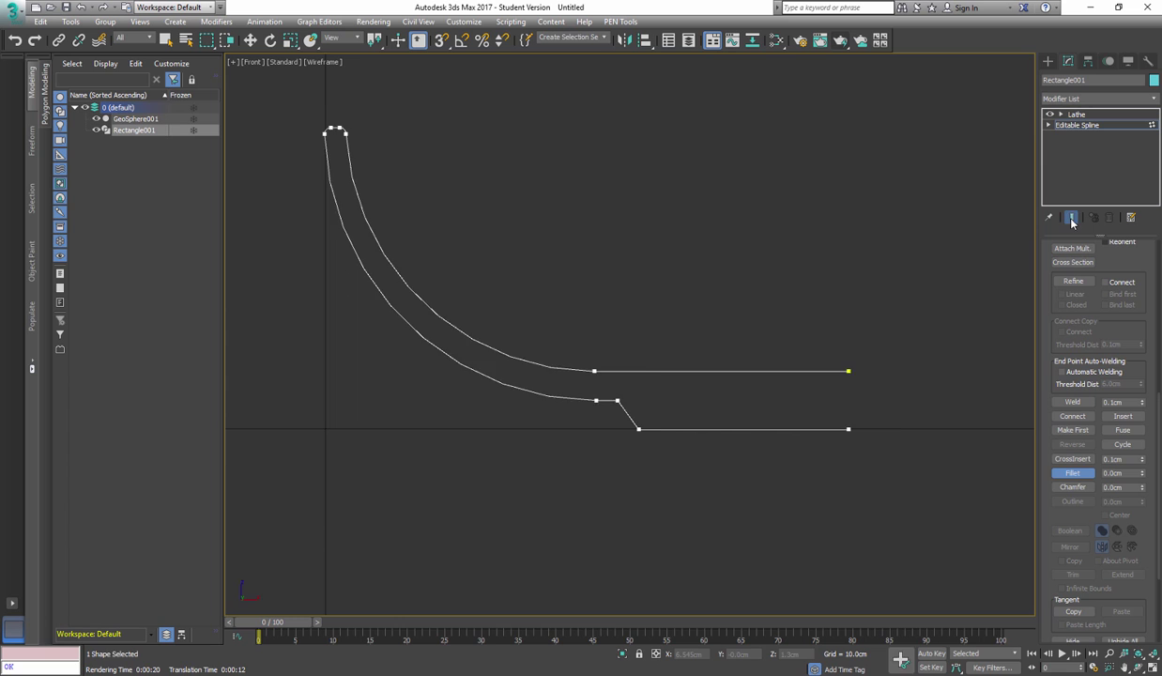
pyautogui.click(1071, 217)
pyautogui.moveTo(653, 300)
pyautogui.mouseDown(button='middle')
pyautogui.moveTo(654, 351)
pyautogui.moveTo(547, 340)
pyautogui.mouseUp(button='middle')
pyautogui.press('F3')
pyautogui.press('F4')
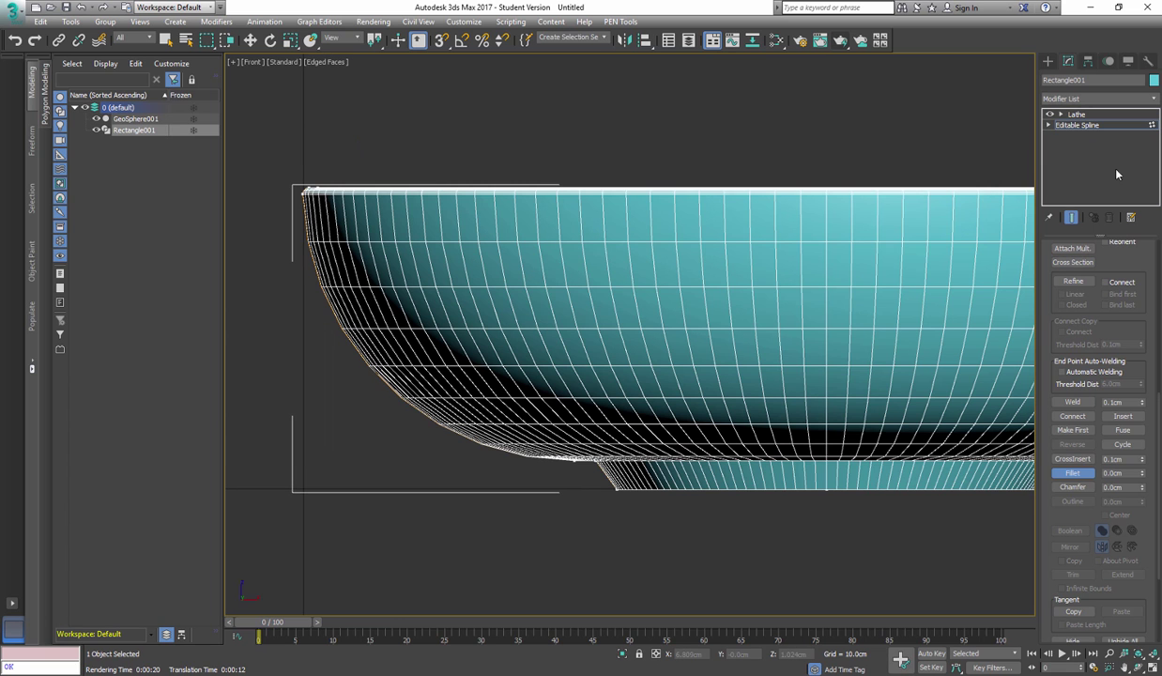
# Set the spline's interpolation steps to 13.
pyautogui.scroll(5, 1126, 272)
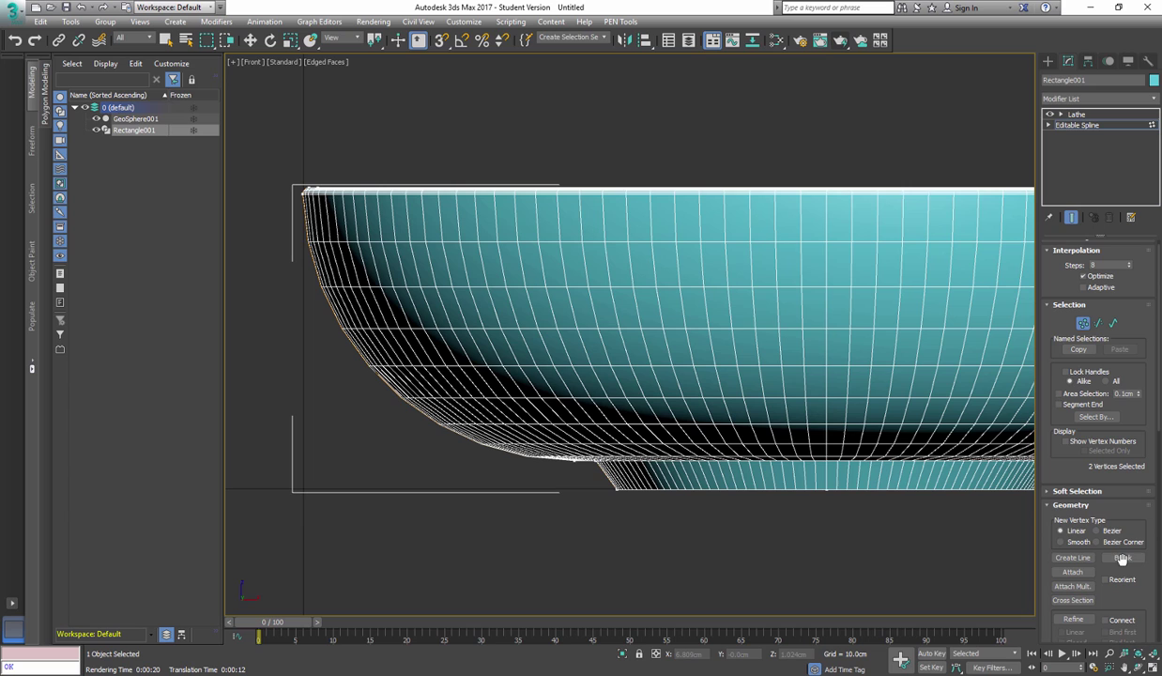
pyautogui.click(1129, 266)
pyautogui.click(1130, 265)
pyautogui.click(1129, 265)
pyautogui.click(1129, 265)
pyautogui.click(1129, 265)
pyautogui.moveTo(703, 203); pyautogui.dragTo(657, 221, button='middle')
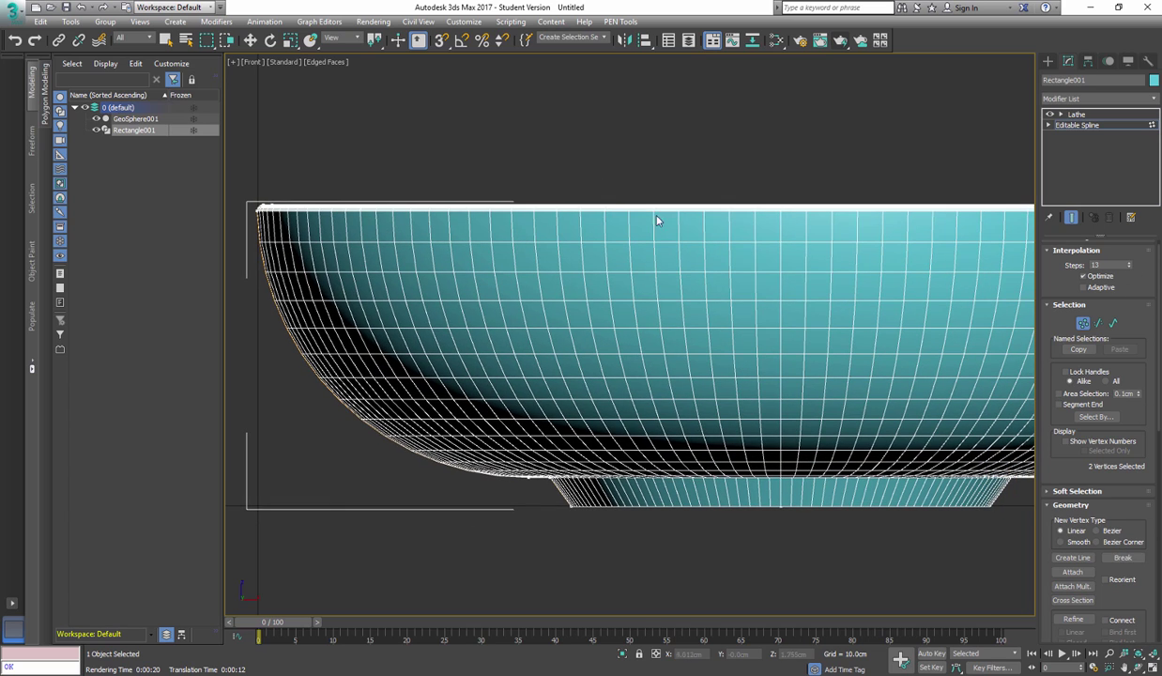
# Fillet the upper and lower corners of the dish's foot slightly, then return to the Move tool.
pyautogui.scroll(3, 601, 507)
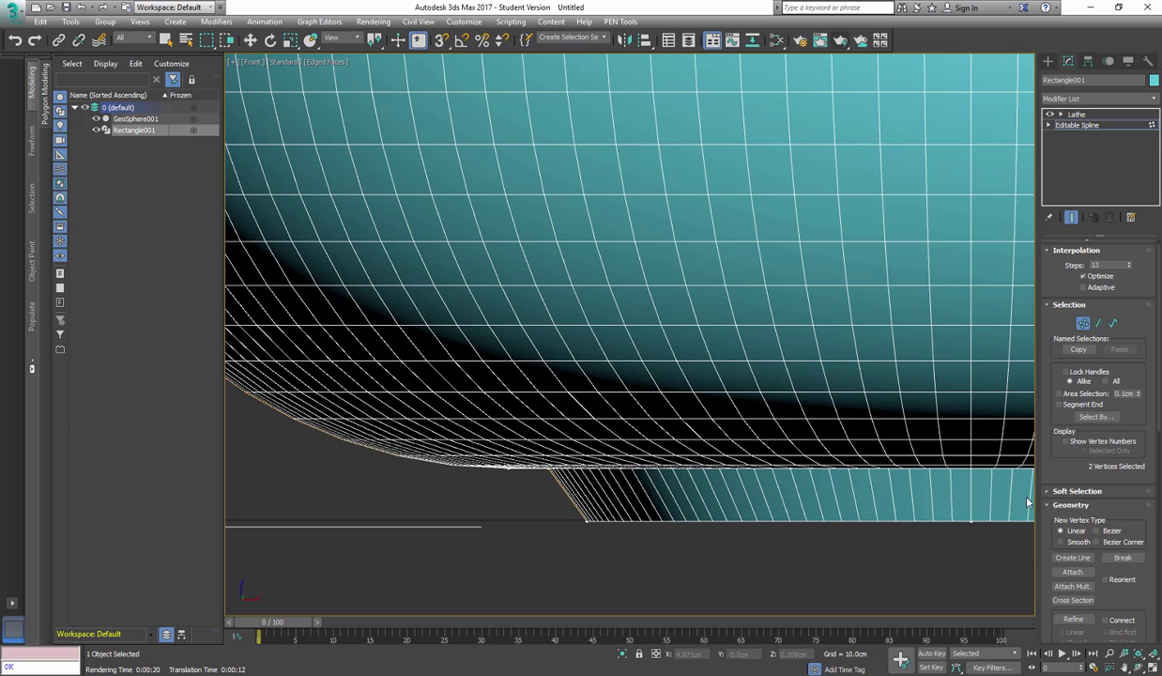
pyautogui.scroll(-5, 1049, 537)
pyautogui.click(1073, 400)
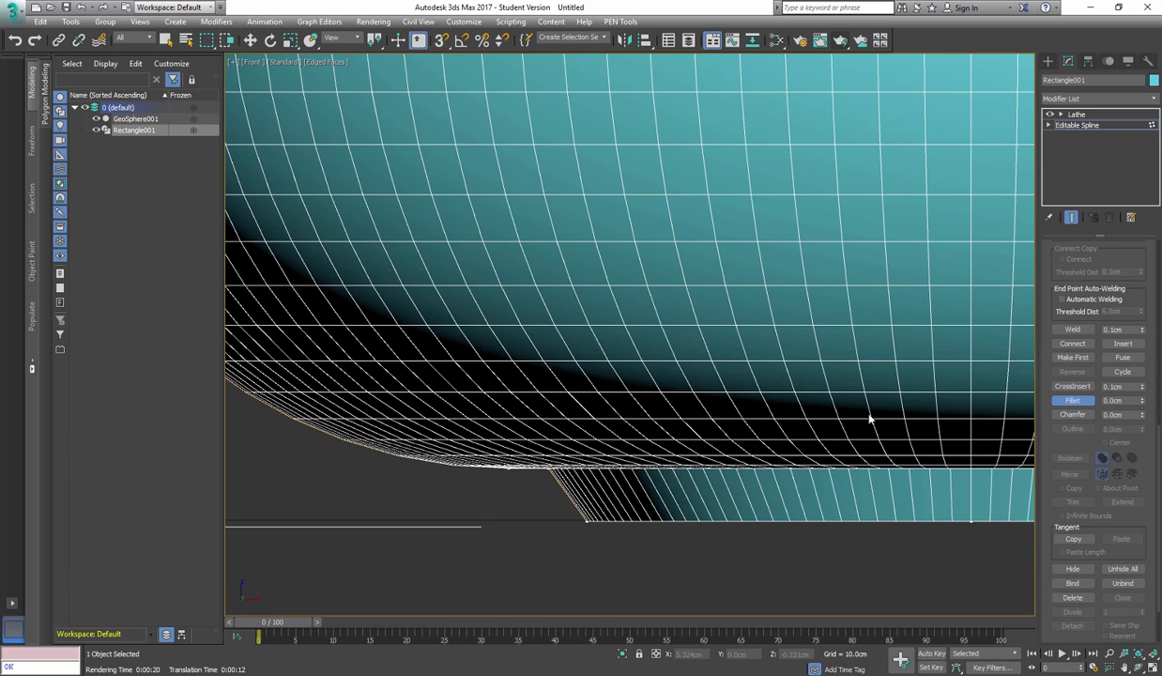
pyautogui.moveTo(550, 468); pyautogui.dragTo(556, 453)
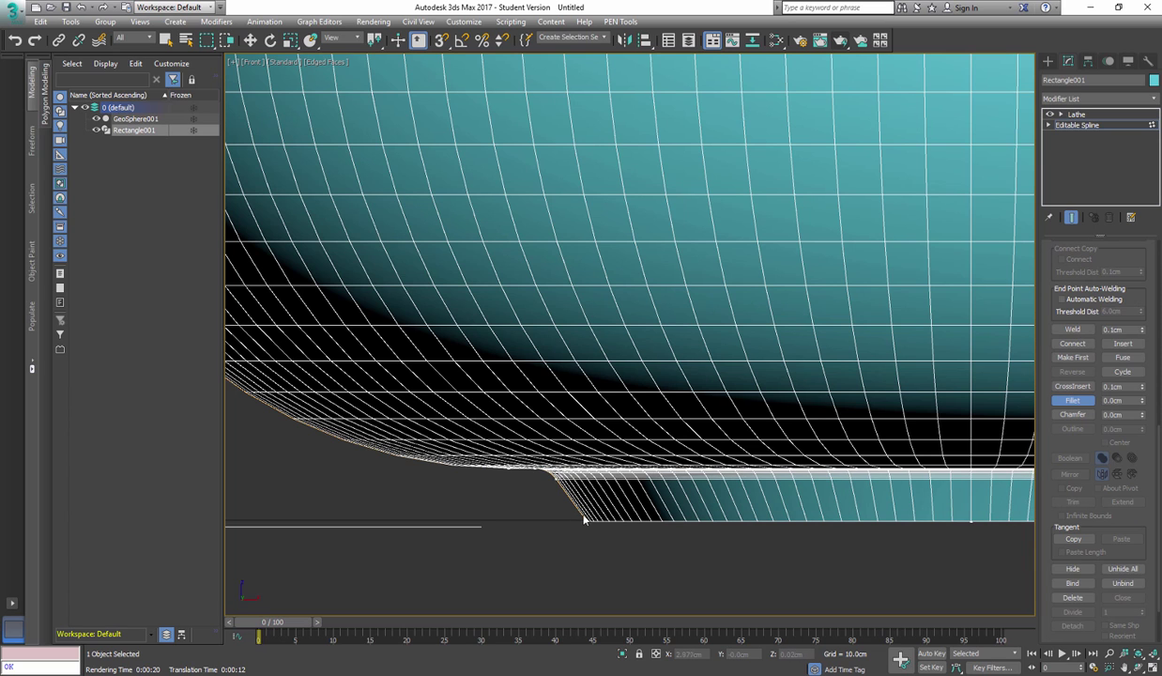
pyautogui.moveTo(584, 522); pyautogui.dragTo(588, 513)
pyautogui.scroll(-5, 617, 516)
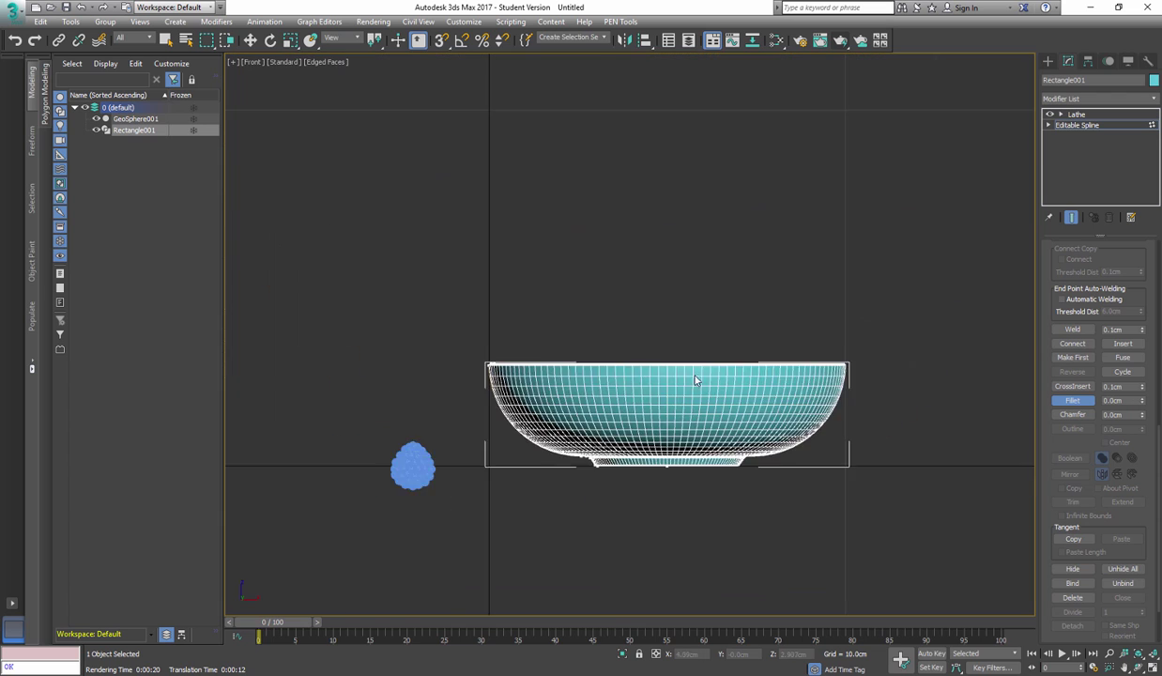
pyautogui.moveTo(695, 379); pyautogui.dragTo(627, 412, button='middle')
pyautogui.press('w')
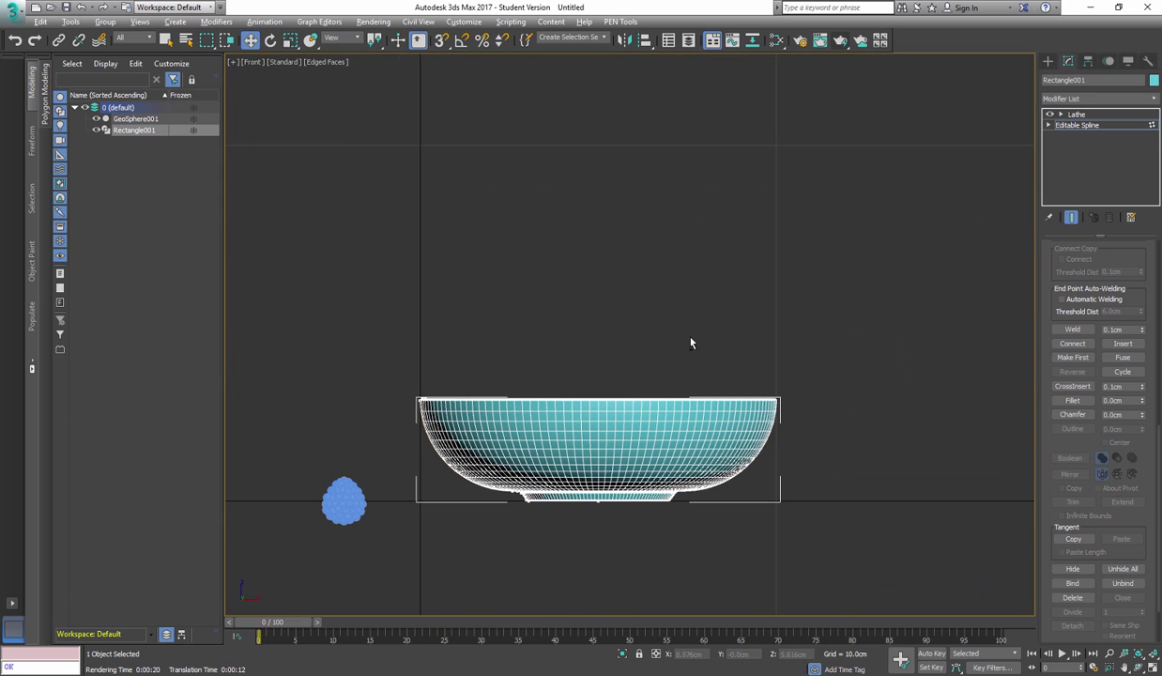
# Create a GeoSphere with a radius of about 2.53 cm beside the dish.
pyautogui.keyDown('alt'); pyautogui.moveTo(690, 342); pyautogui.dragTo(916, 290, button='middle'); pyautogui.keyUp('alt')
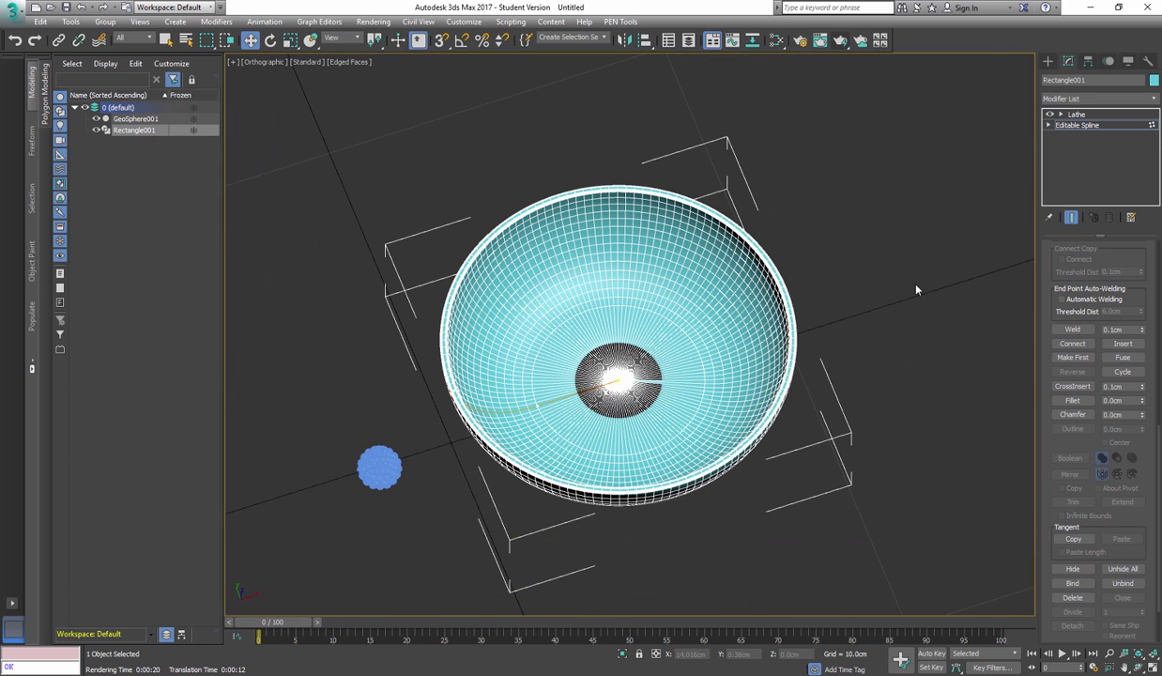
pyautogui.click(1048, 61)
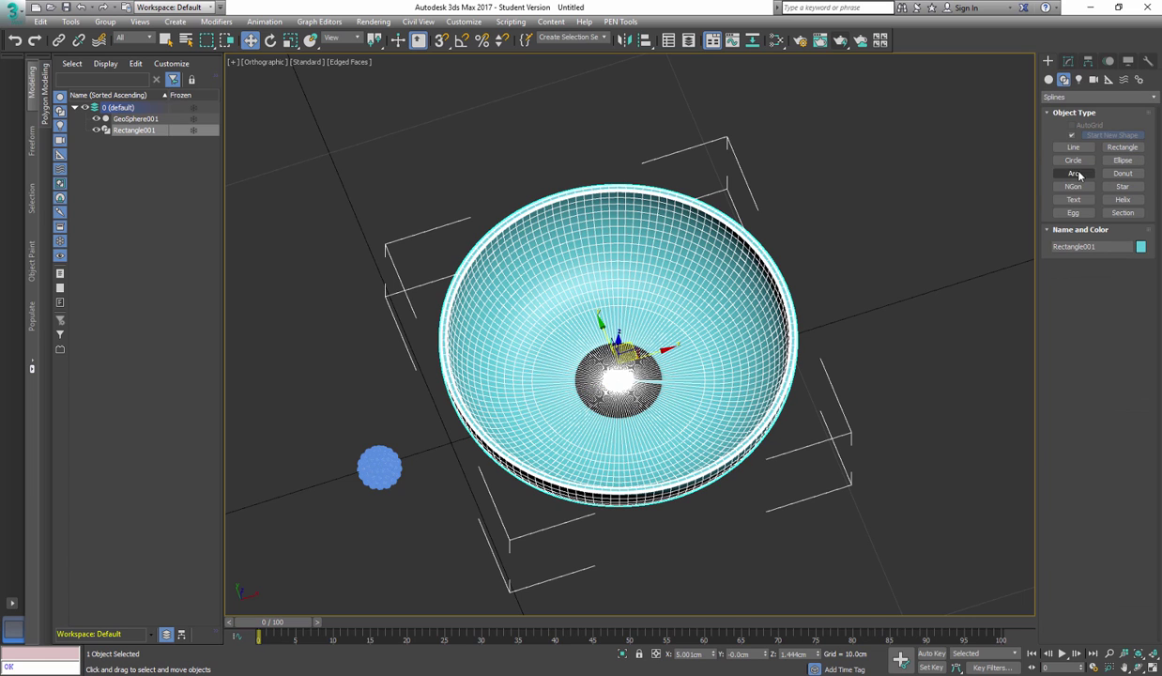
pyautogui.click(1049, 79)
pyautogui.click(1125, 155)
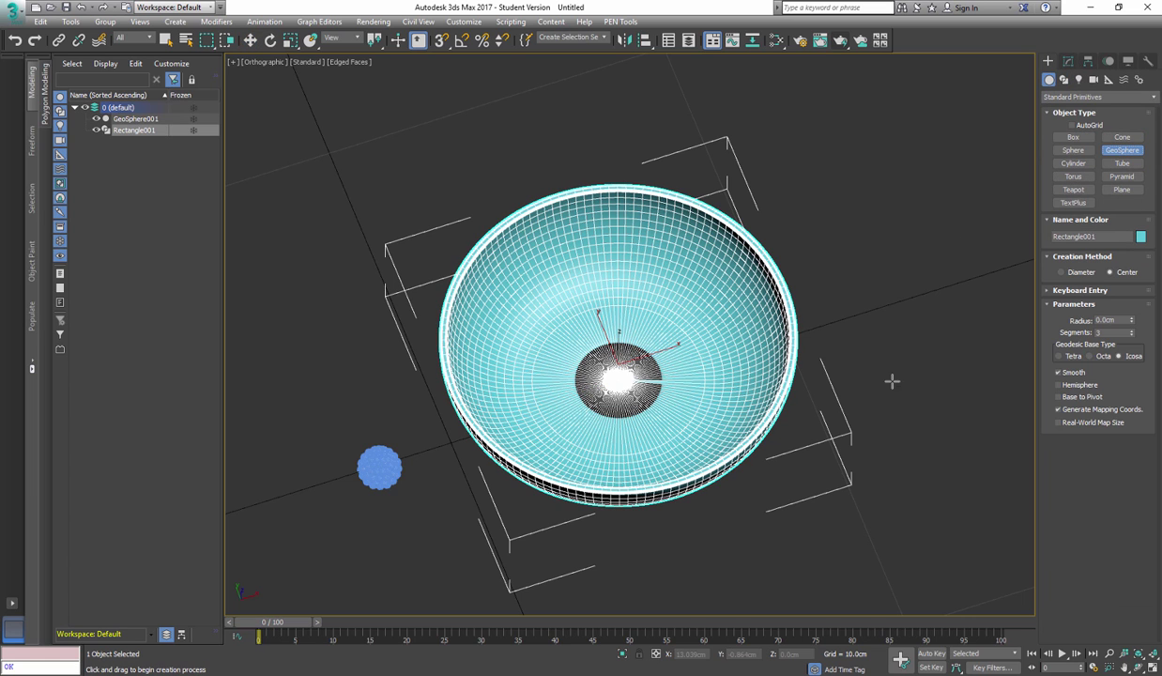
pyautogui.moveTo(829, 366); pyautogui.dragTo(915, 368)
pyautogui.hotkey('alt', 'a')
pyautogui.click(666, 421)
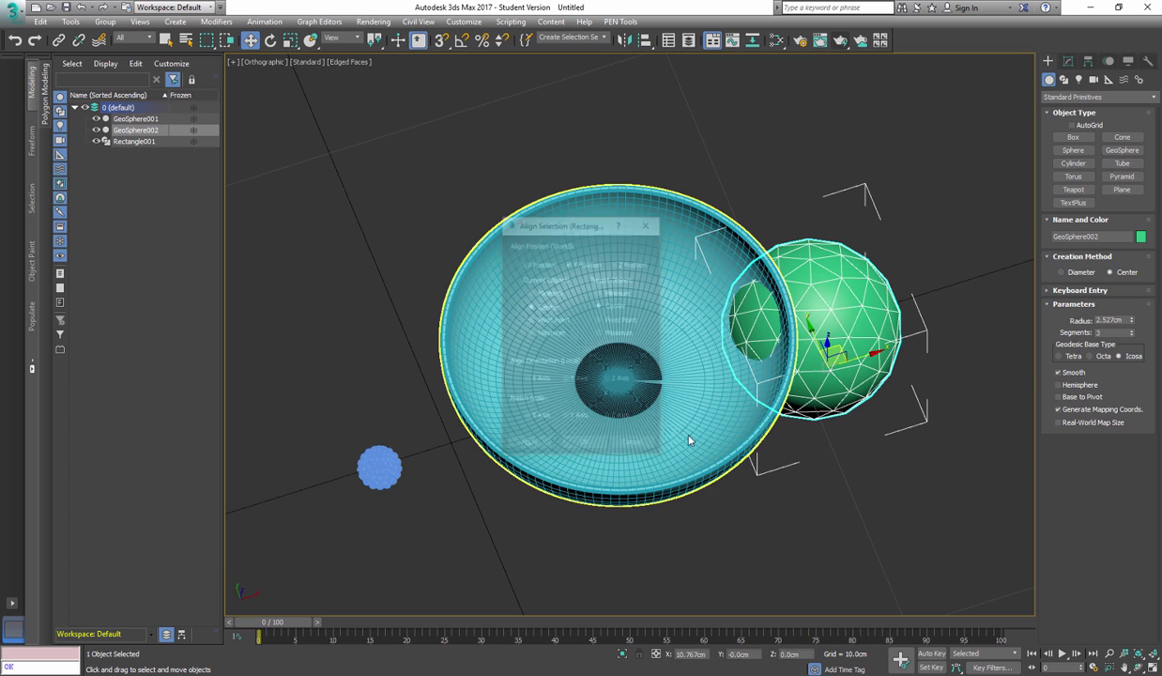
pyautogui.click(567, 441)
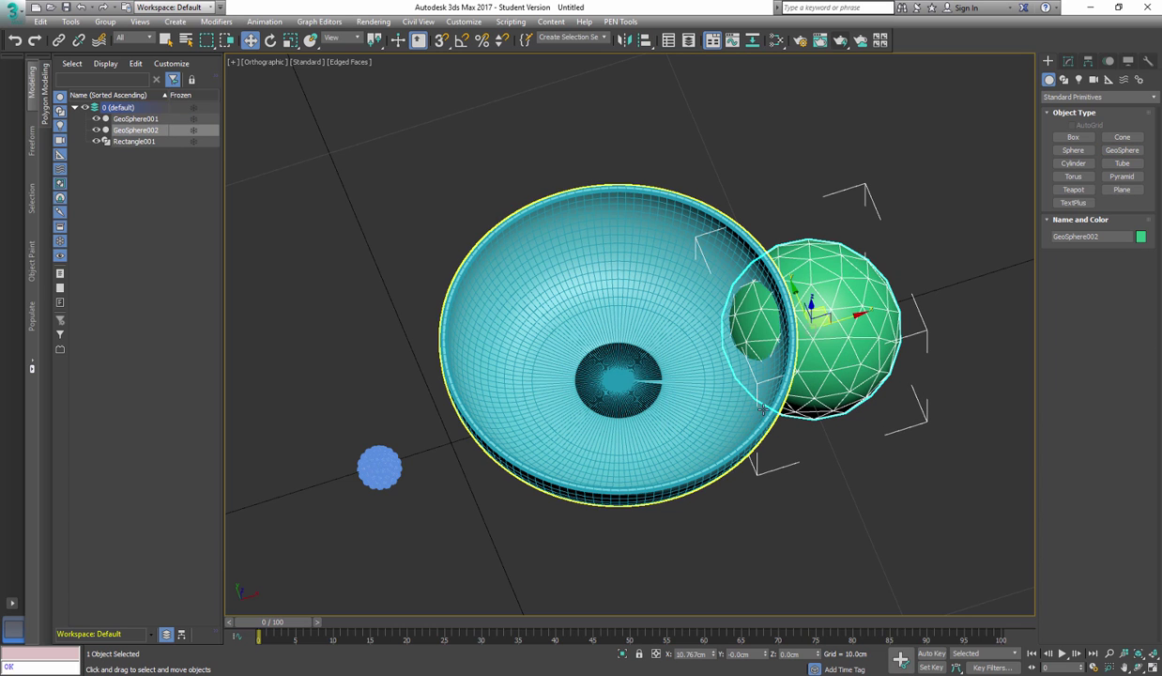
# Align the new GeoSphere's pivot point to the dish's center in X, Y and Z position.
pyautogui.hotkey('alt', 'a')
pyautogui.click(695, 413)
pyautogui.click(537, 263)
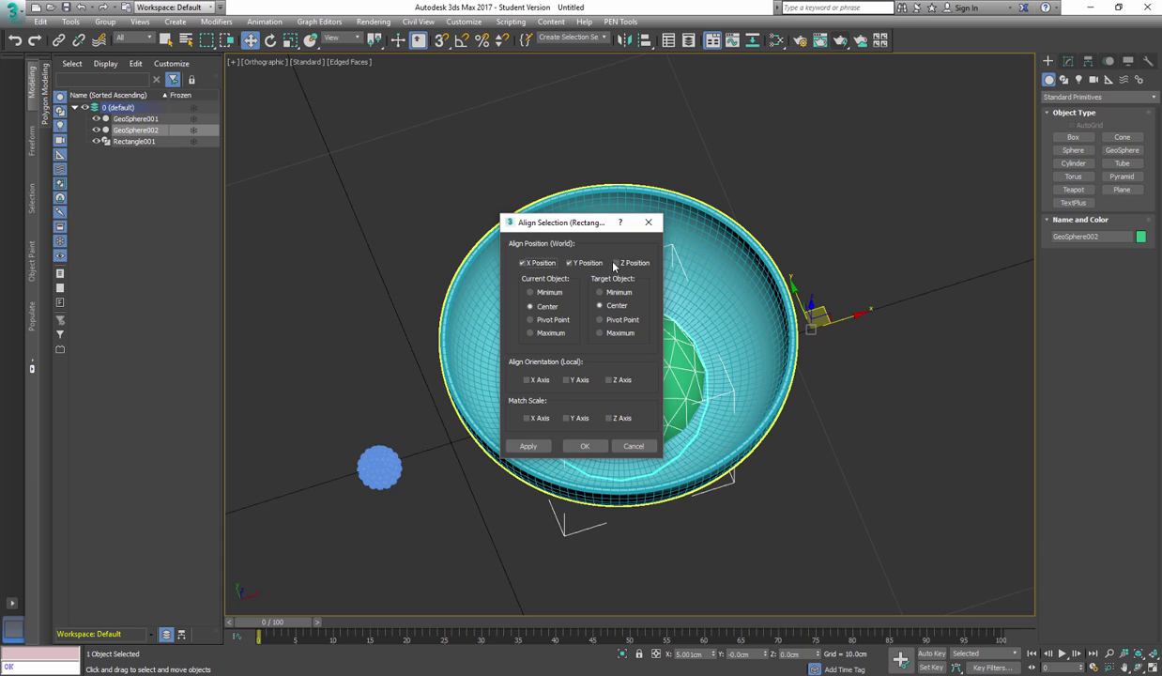
pyautogui.click(620, 263)
pyautogui.click(530, 319)
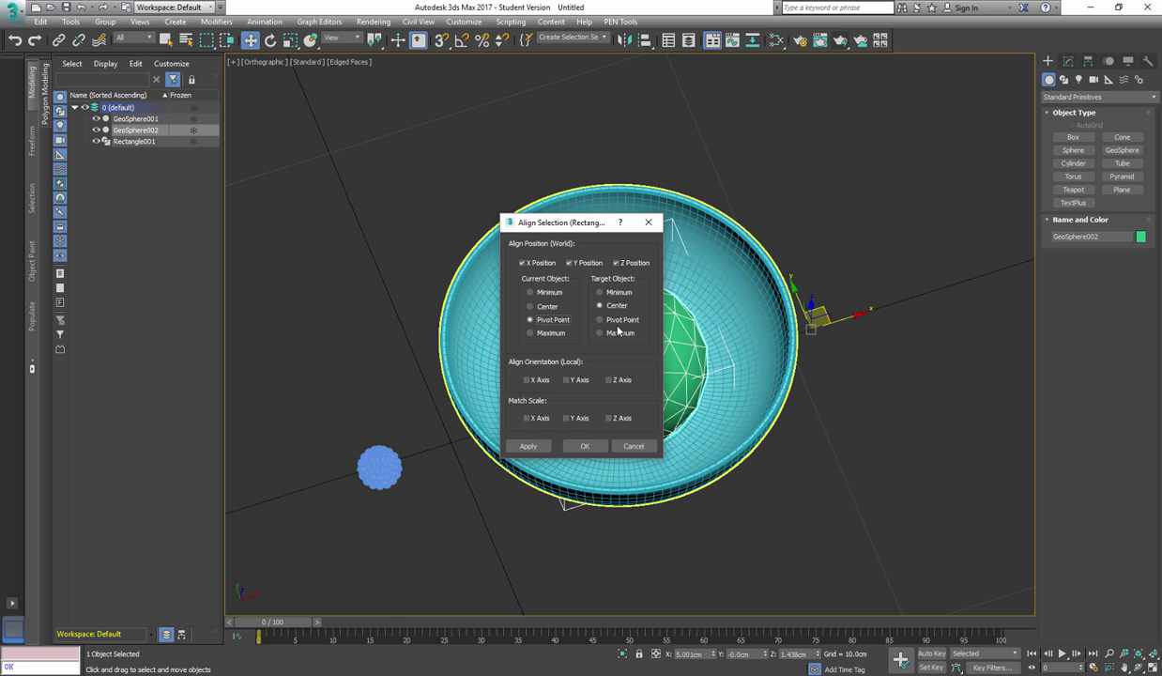
pyautogui.click(584, 450)
# Enlarge the GeoSphere inside the dish to a radius of about 4.52 cm.
pyautogui.keyDown('alt'); pyautogui.moveTo(592, 441); pyautogui.dragTo(599, 408, button='middle'); pyautogui.keyUp('alt')
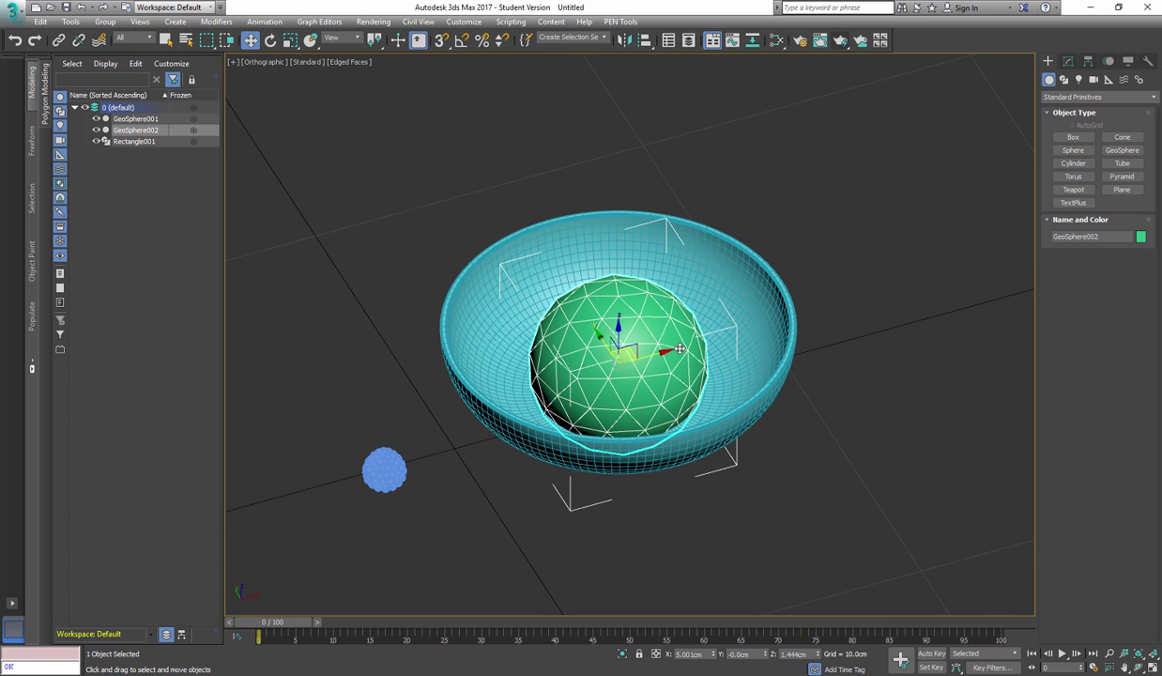
pyautogui.click(1068, 62)
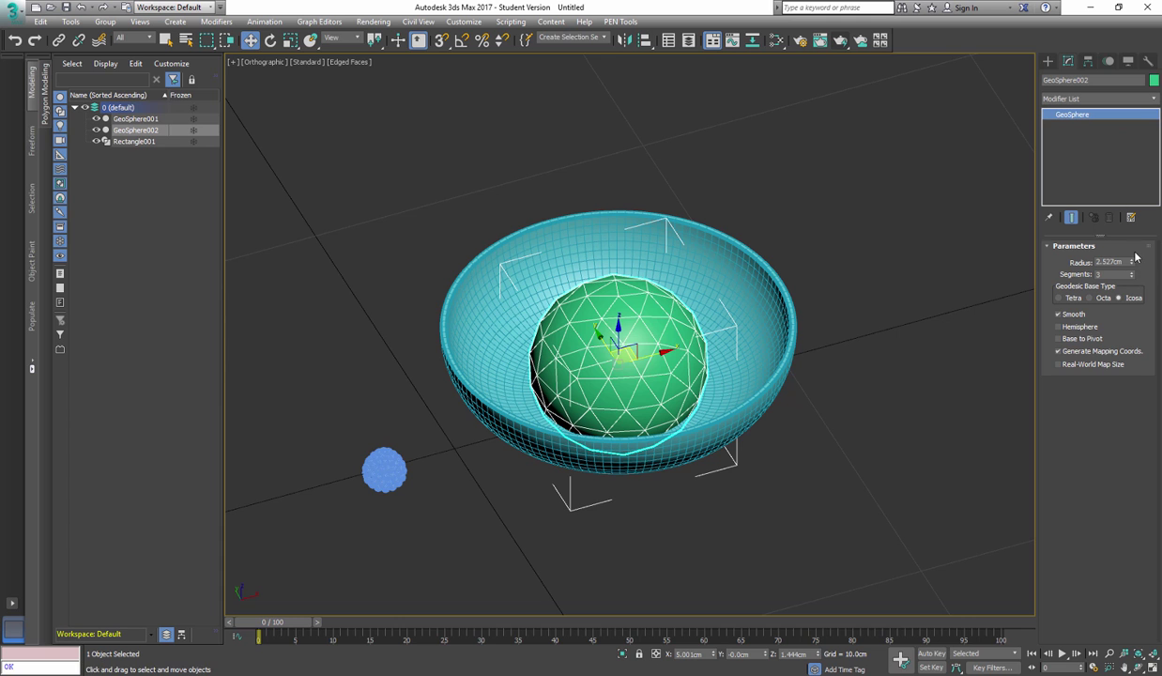
pyautogui.moveTo(1132, 263); pyautogui.dragTo(1123, 206)
pyautogui.moveTo(742, 366)
pyautogui.keyDown('alt'); pyautogui.mouseDown(button='middle')
pyautogui.moveTo(729, 324)
pyautogui.moveTo(748, 352)
pyautogui.mouseUp(button='middle'); pyautogui.keyUp('alt')
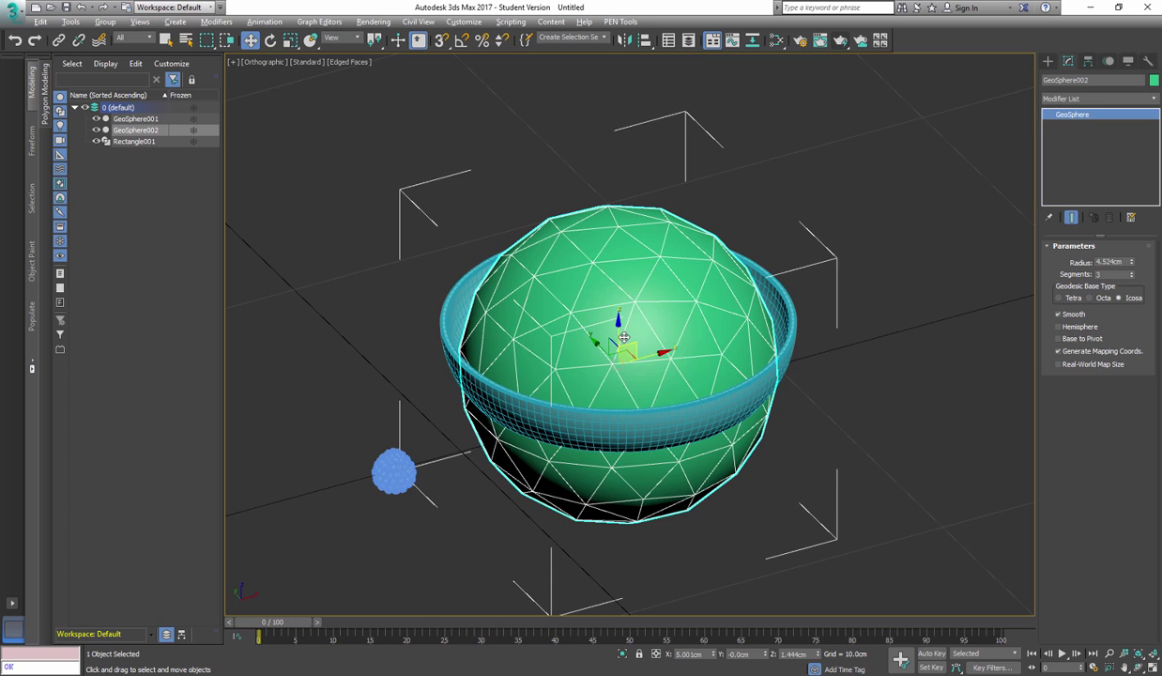
# Hide the viewport grid and add an XForm modifier to the GeoSphere in the dish.
pyautogui.keyDown('alt'); pyautogui.moveTo(618, 322); pyautogui.dragTo(720, 338, button='middle'); pyautogui.keyUp('alt')
pyautogui.press('g')
pyautogui.scroll(1, 719, 338)
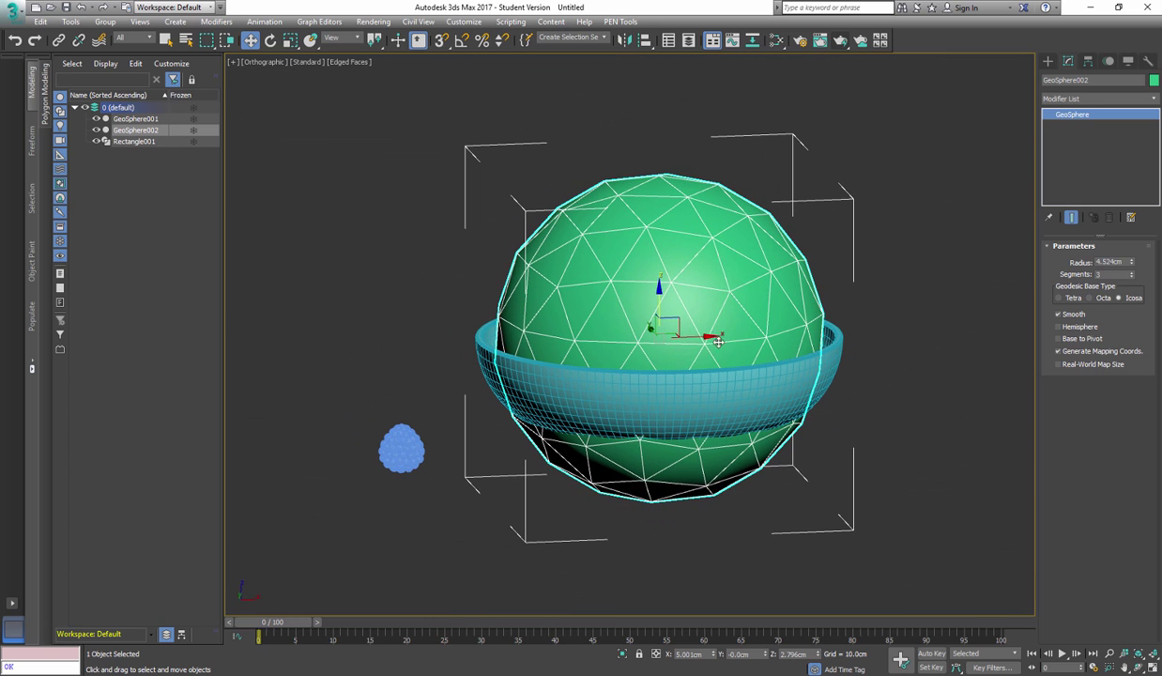
pyautogui.write('x')
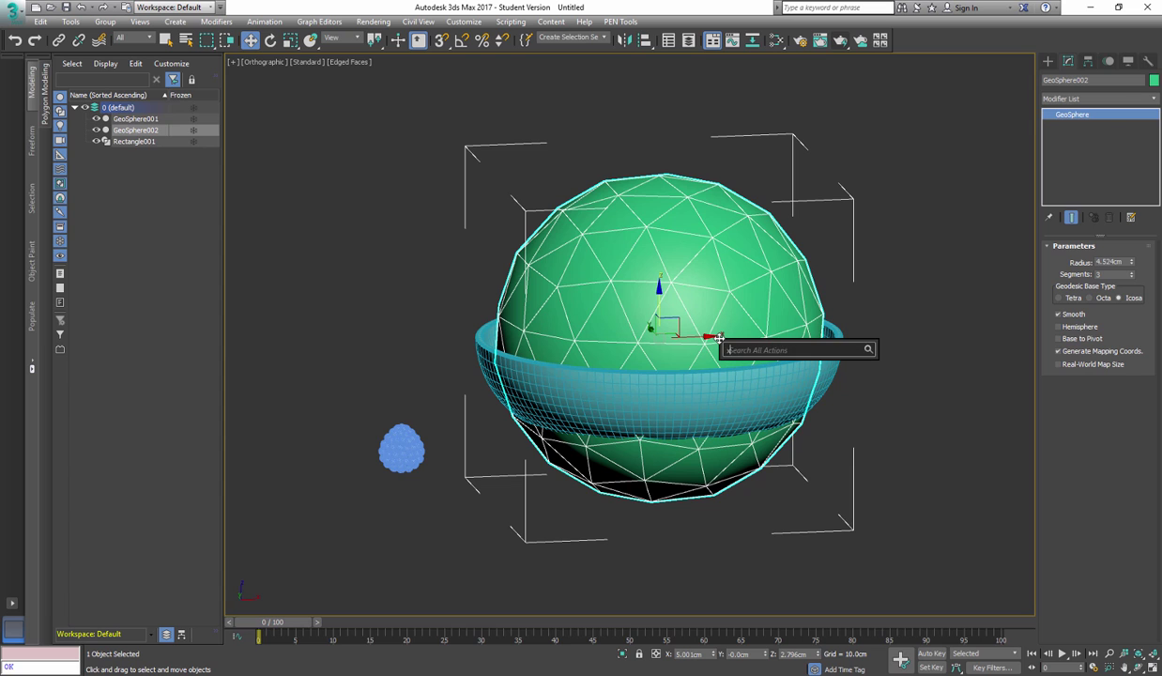
pyautogui.write('xform')
pyautogui.press('Return')
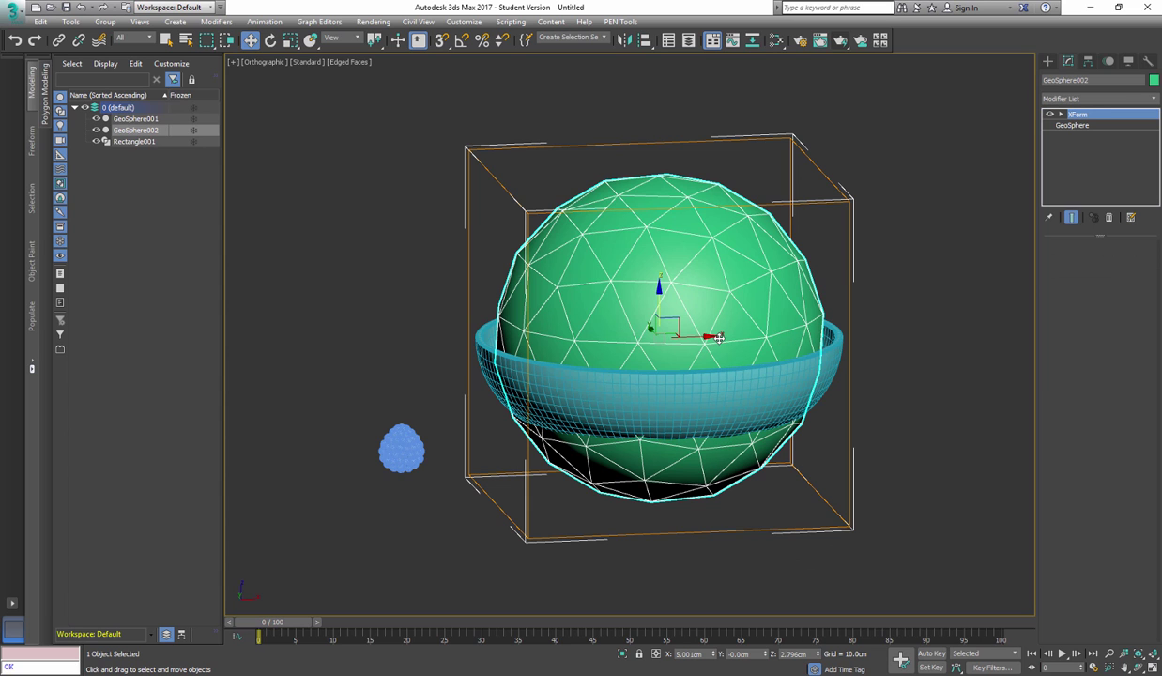
# Flatten the GeoSphere in the dish by scaling it to about 46% in Z.
pyautogui.moveTo(723, 368); pyautogui.dragTo(725, 374, button='middle')
pyautogui.press('r')
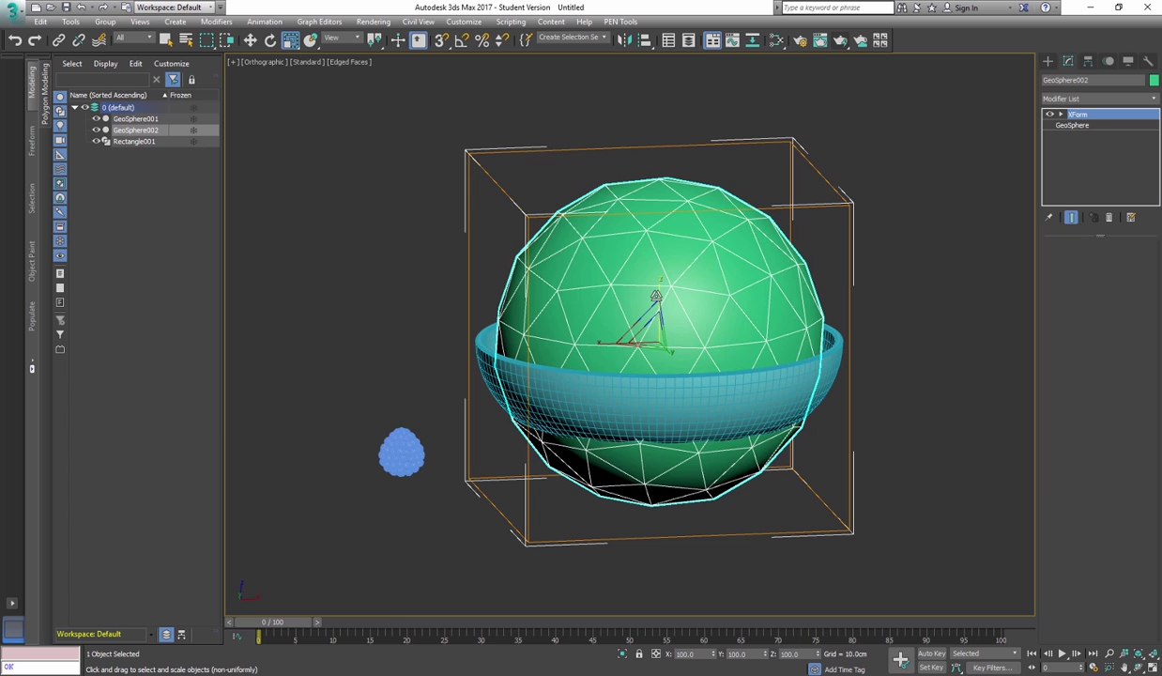
pyautogui.moveTo(659, 298); pyautogui.dragTo(662, 348)
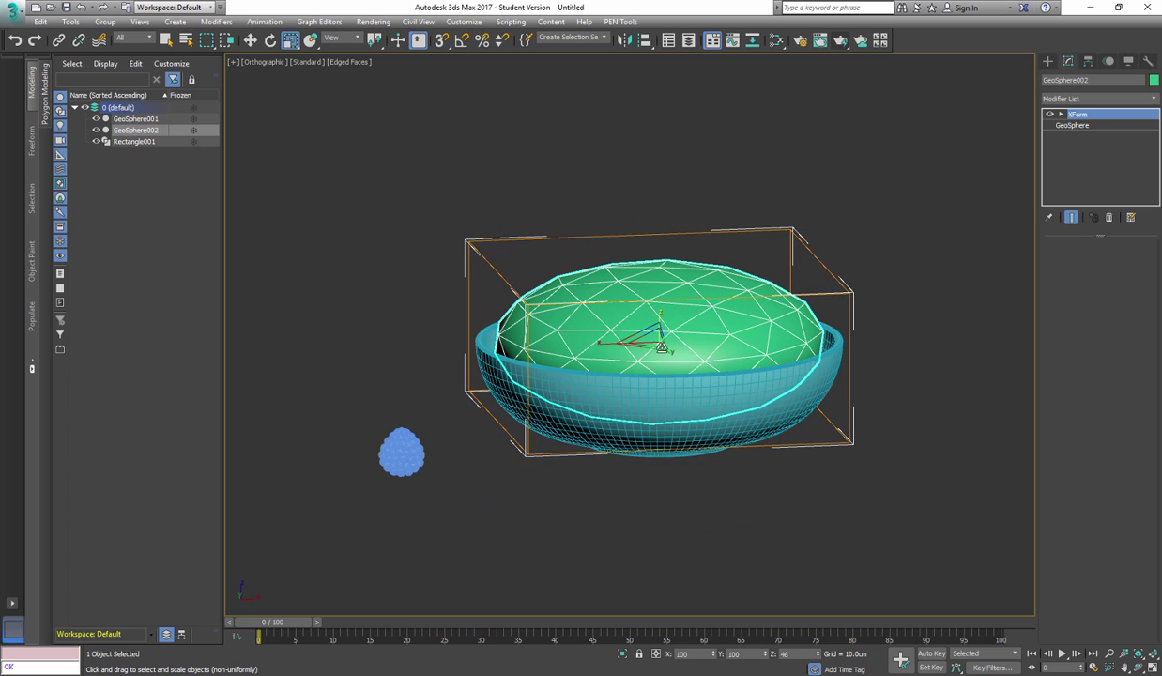
pyautogui.keyDown('alt'); pyautogui.moveTo(727, 354); pyautogui.dragTo(762, 371, button='middle'); pyautogui.keyUp('alt')
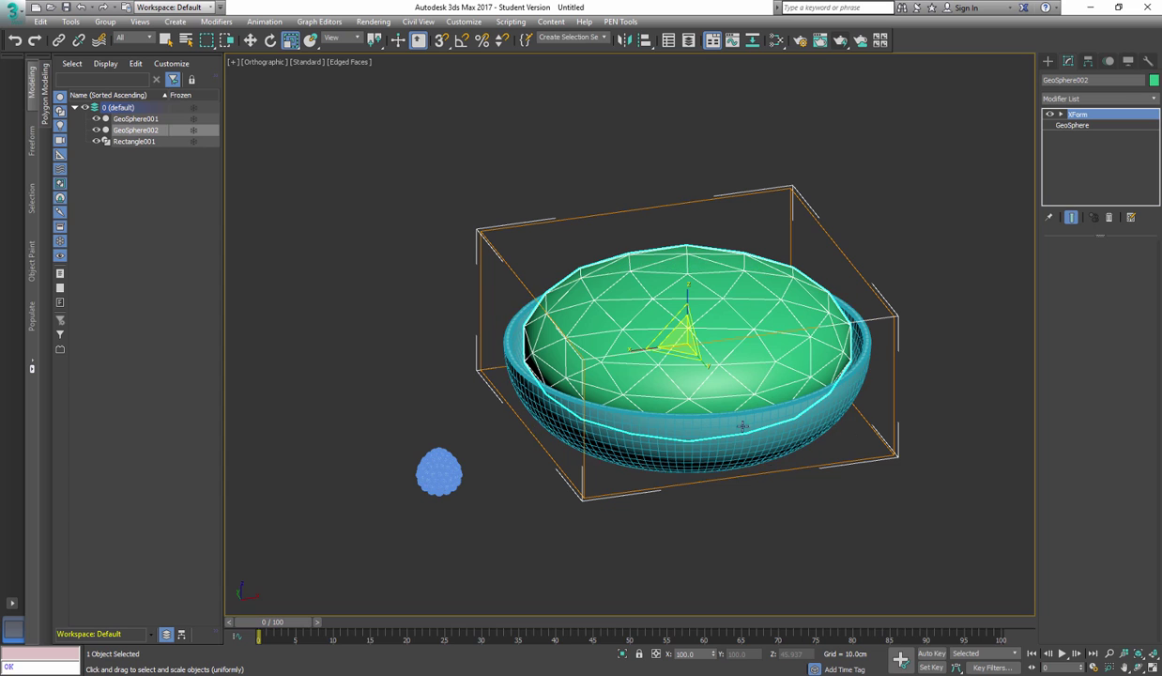
pyautogui.keyDown('alt'); pyautogui.moveTo(773, 413); pyautogui.dragTo(784, 409, button='middle'); pyautogui.keyUp('alt')
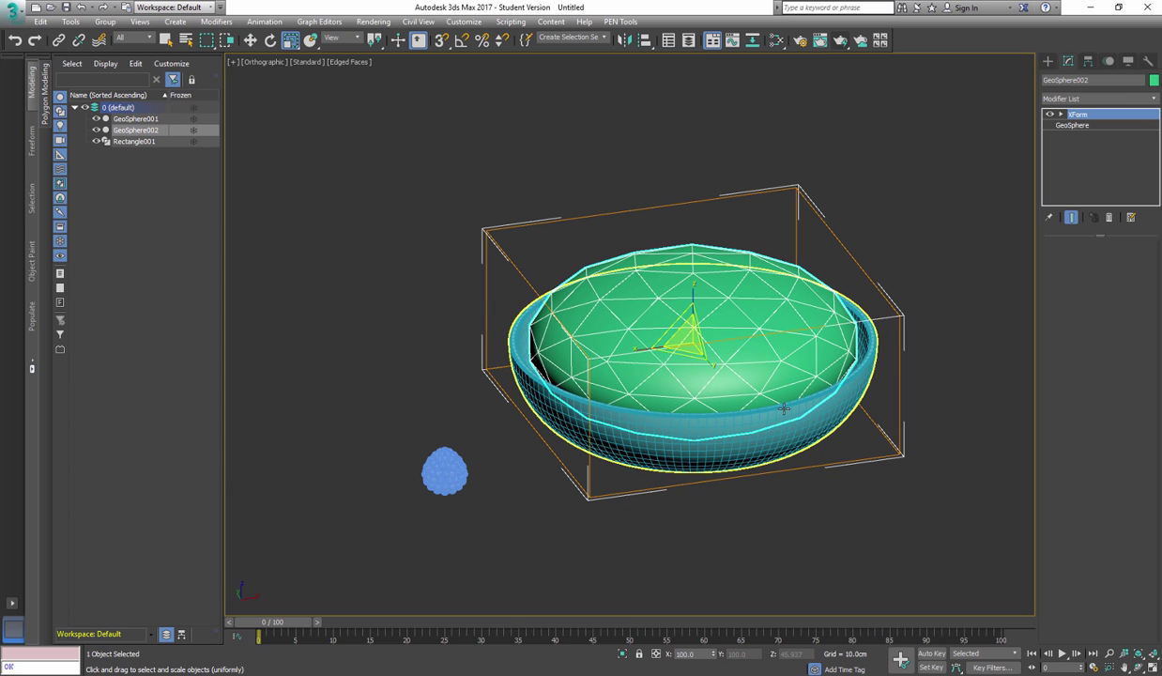
# Add a Slice modifier to the flattened GeoSphere in the dish and set its slice type to Remove Bottom.
pyautogui.write('xsl')
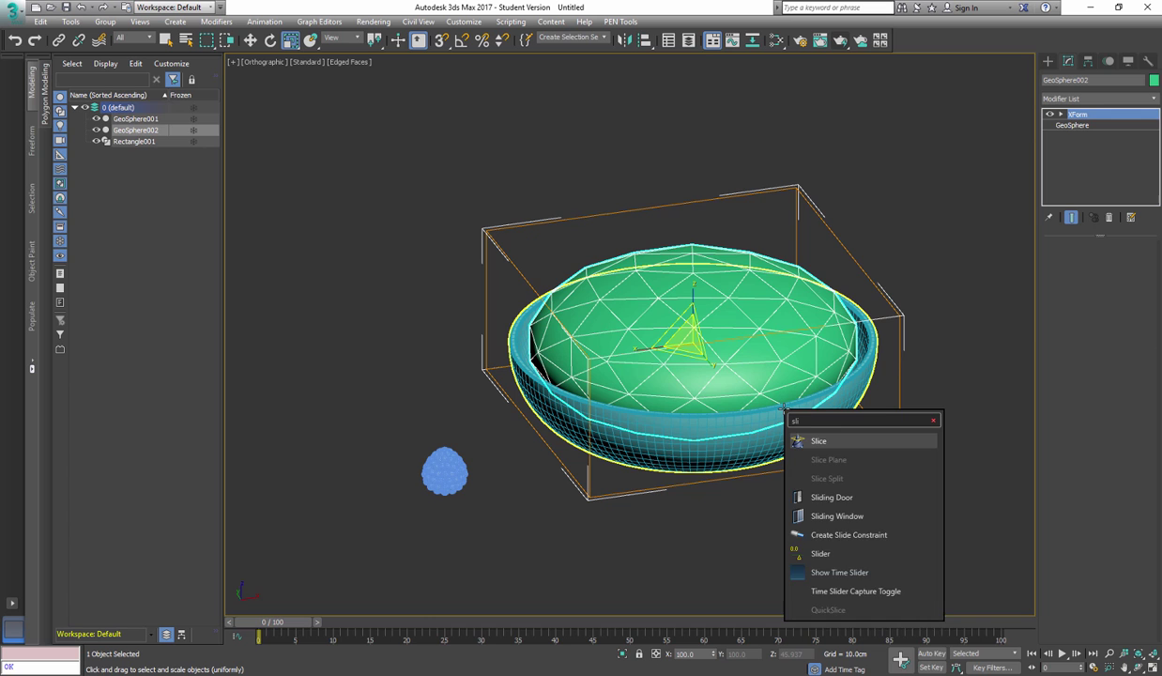
pyautogui.write('ice')
pyautogui.press('Return')
pyautogui.keyDown('alt'); pyautogui.moveTo(783, 390); pyautogui.dragTo(787, 368, button='middle'); pyautogui.keyUp('alt')
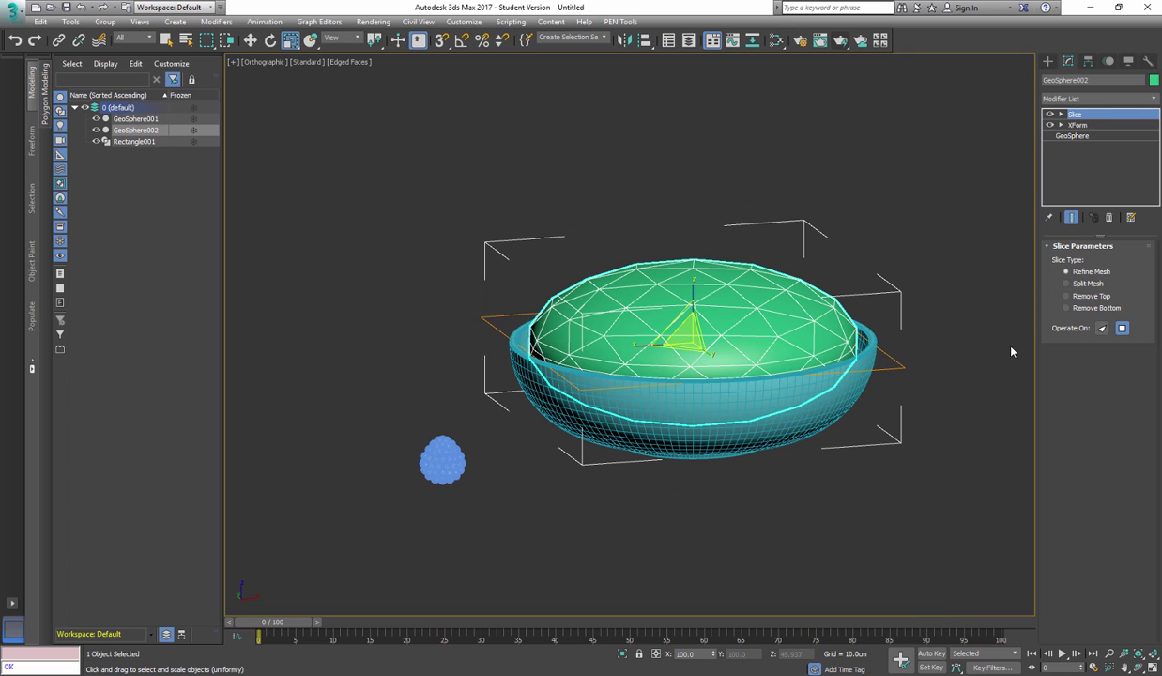
pyautogui.click(1067, 308)
pyautogui.keyDown('alt'); pyautogui.moveTo(676, 368); pyautogui.dragTo(651, 365, button='middle'); pyautogui.keyUp('alt')
# Lower the slice plane of the GeoSphere in the dish to about 2.37 cm in Z.
pyautogui.press('1')
pyautogui.press('w')
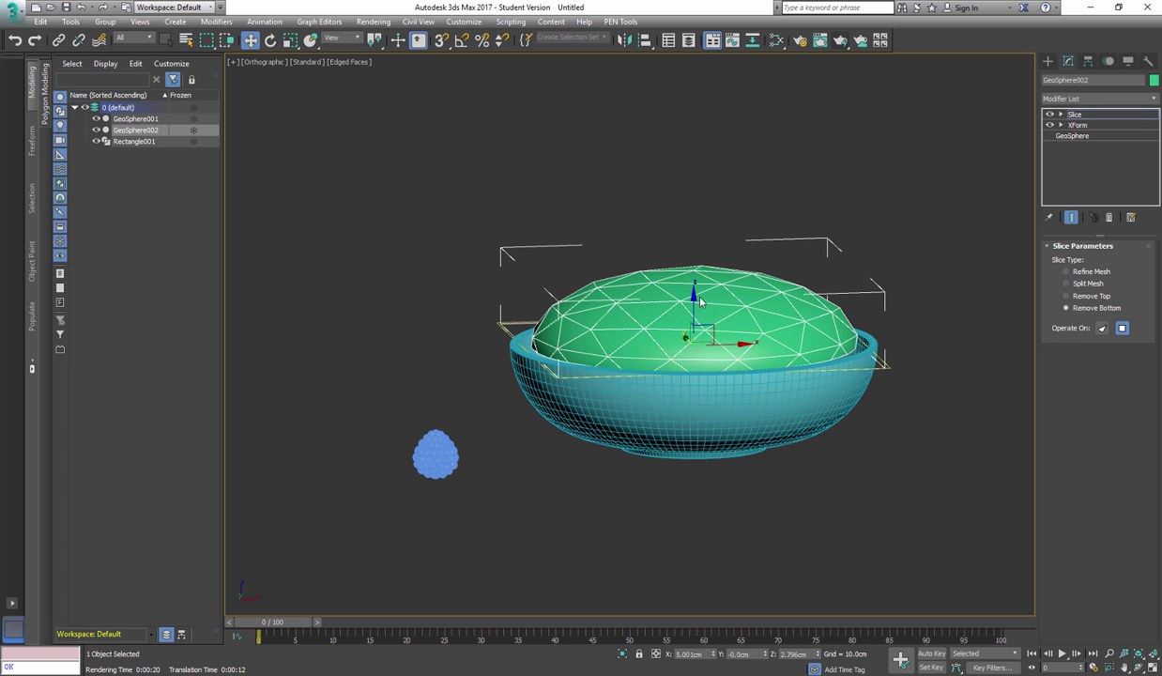
pyautogui.moveTo(692, 300); pyautogui.dragTo(693, 315)
pyautogui.keyDown('alt'); pyautogui.moveTo(705, 335); pyautogui.dragTo(709, 374, button='middle'); pyautogui.keyUp('alt')
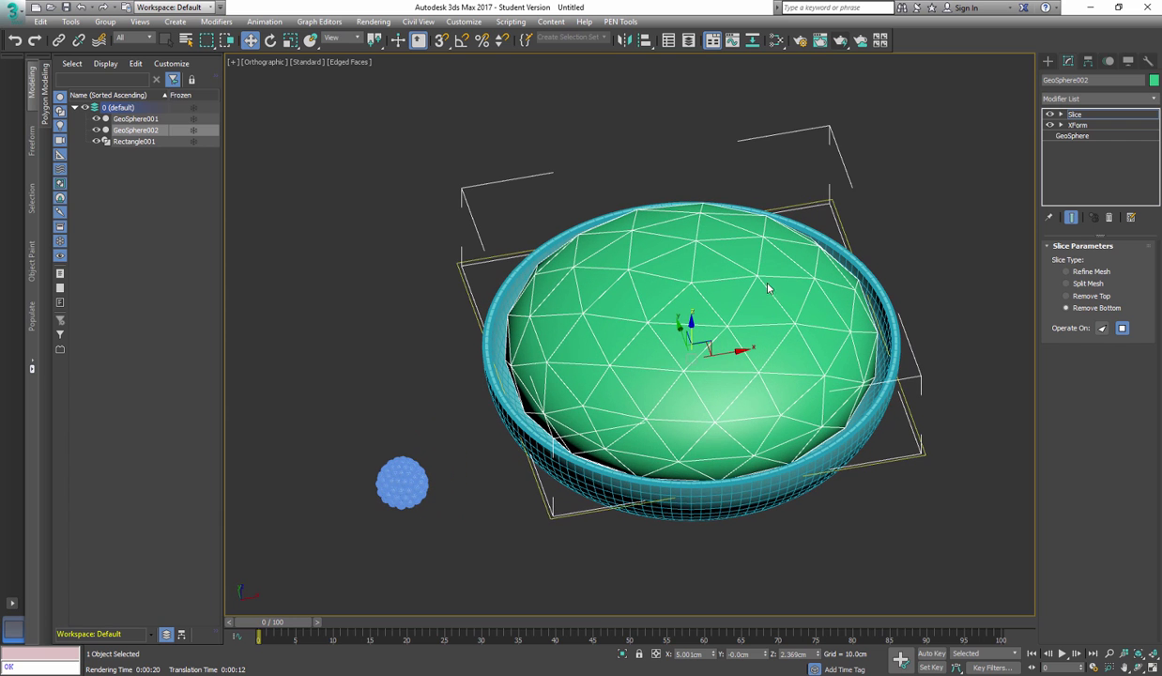
pyautogui.keyDown('alt'); pyautogui.moveTo(767, 288); pyautogui.dragTo(797, 333, button='middle'); pyautogui.keyUp('alt')
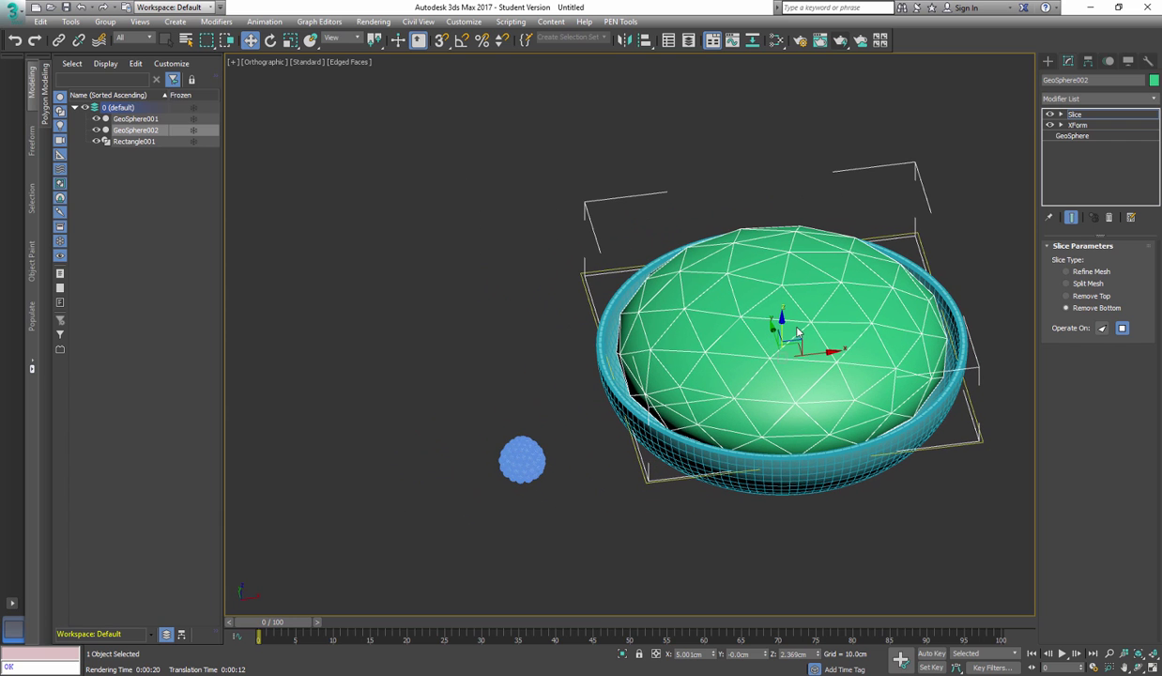
pyautogui.press('1')
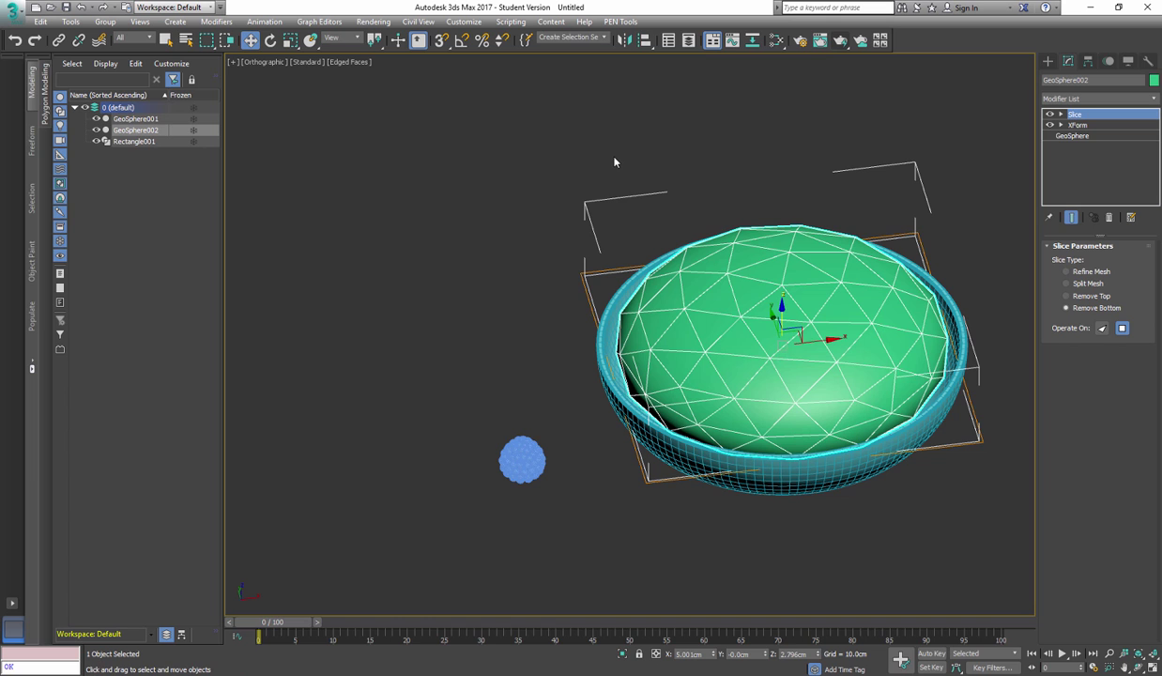
pyautogui.moveTo(614, 160); pyautogui.dragTo(616, 161, button='middle')
# In Particle View, create an Empty Flow and a Birth event, and wire the flow source to that event.
pyautogui.press('6')
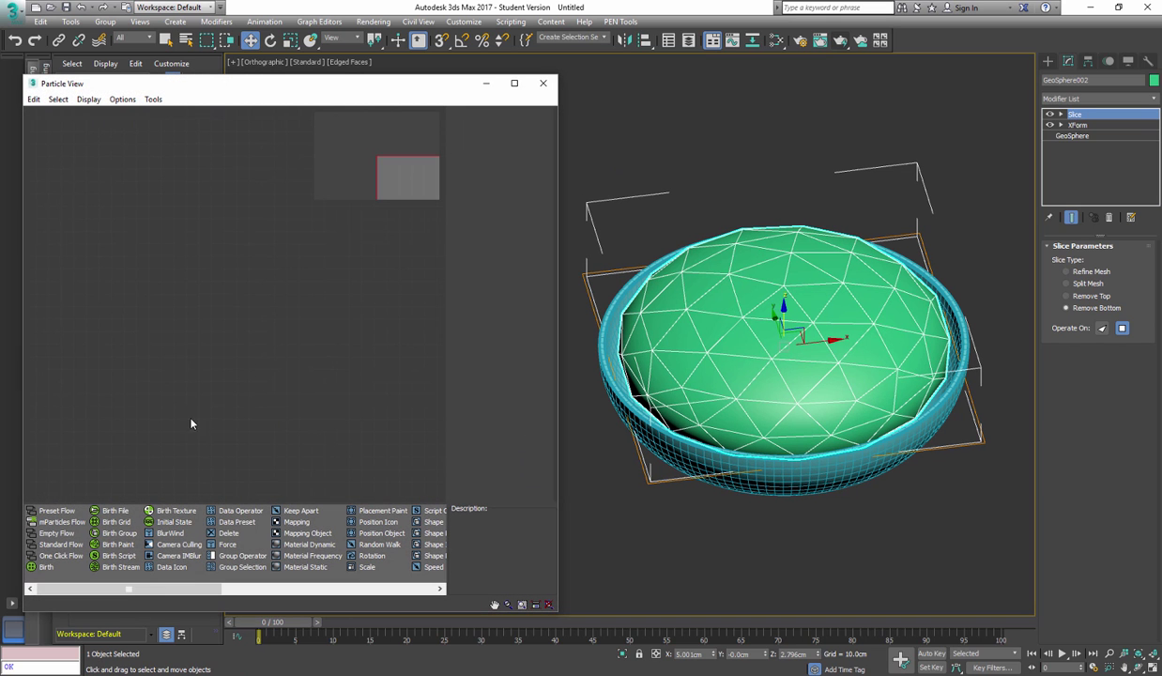
pyautogui.moveTo(52, 536); pyautogui.dragTo(112, 214)
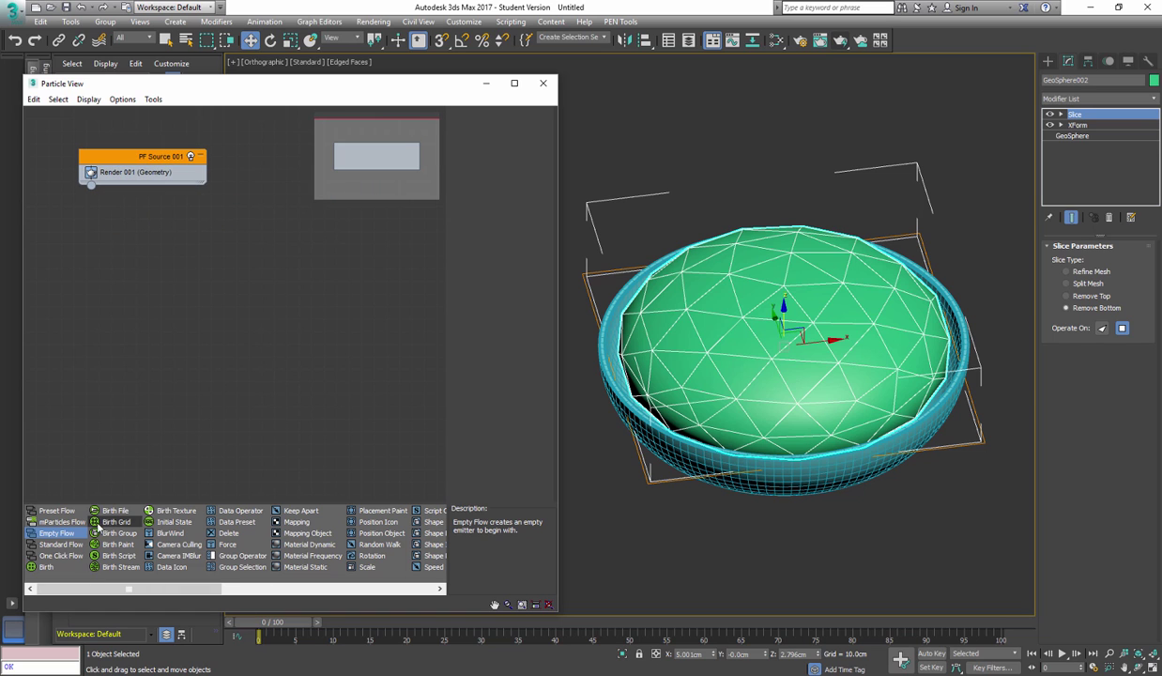
pyautogui.moveTo(46, 567); pyautogui.dragTo(129, 270)
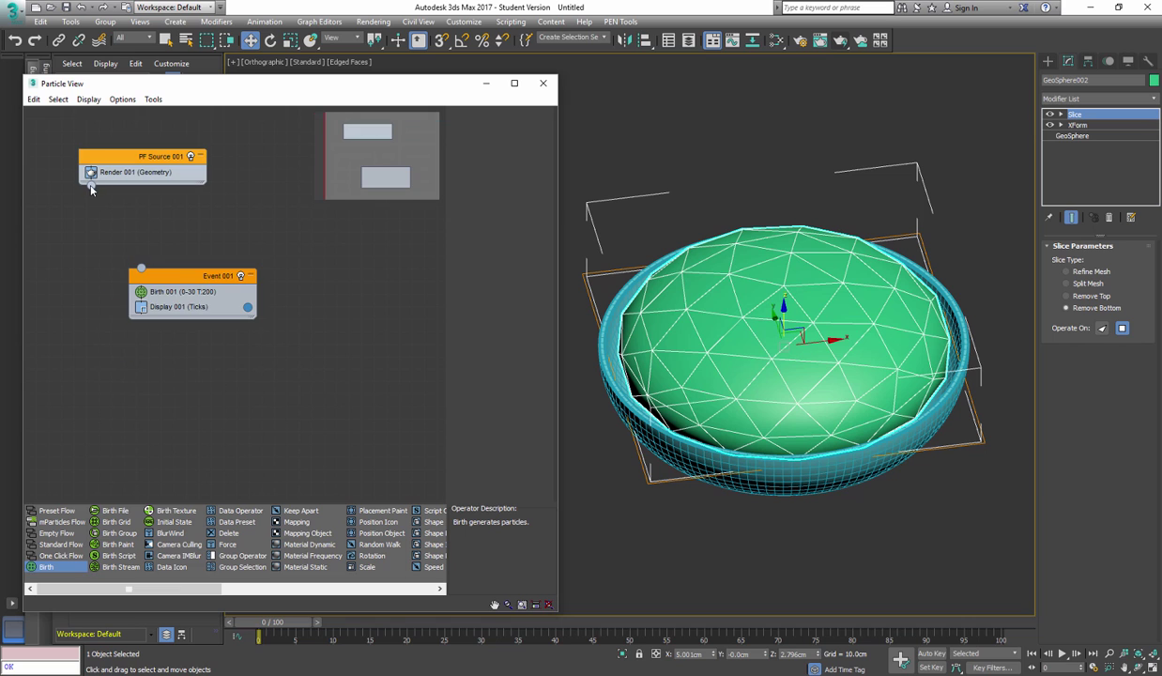
pyautogui.moveTo(91, 186); pyautogui.dragTo(144, 230)
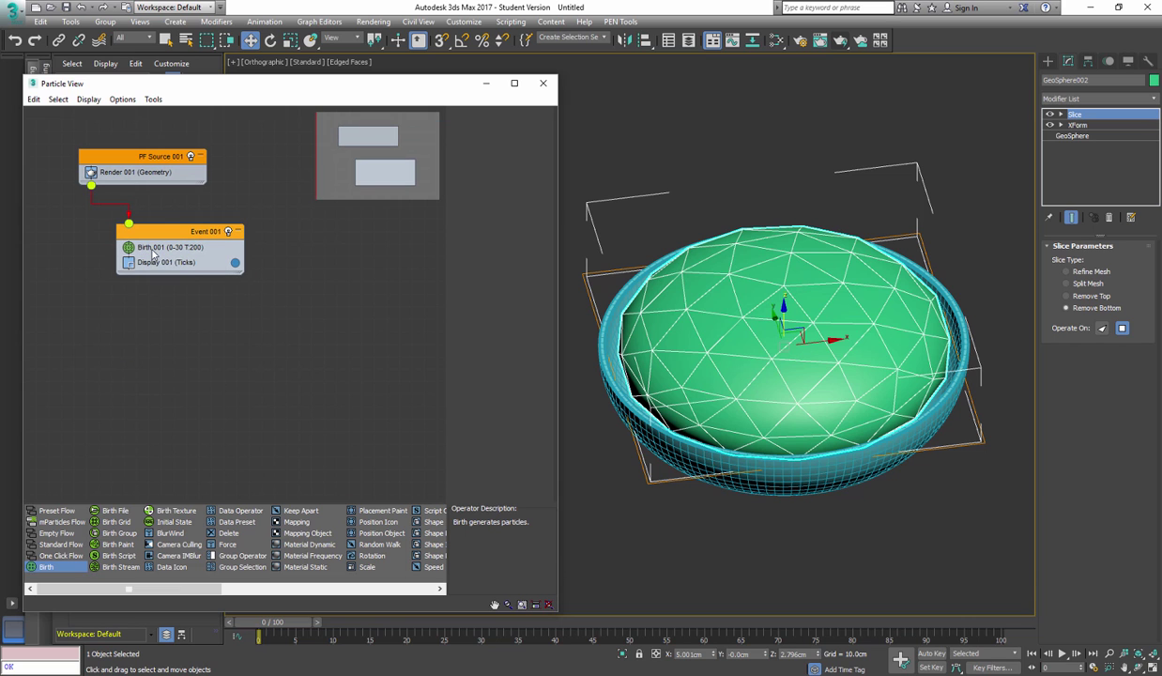
# Set the Birth operator's amount to about 61 particles and its Emit Stop to 0.
pyautogui.click(145, 246)
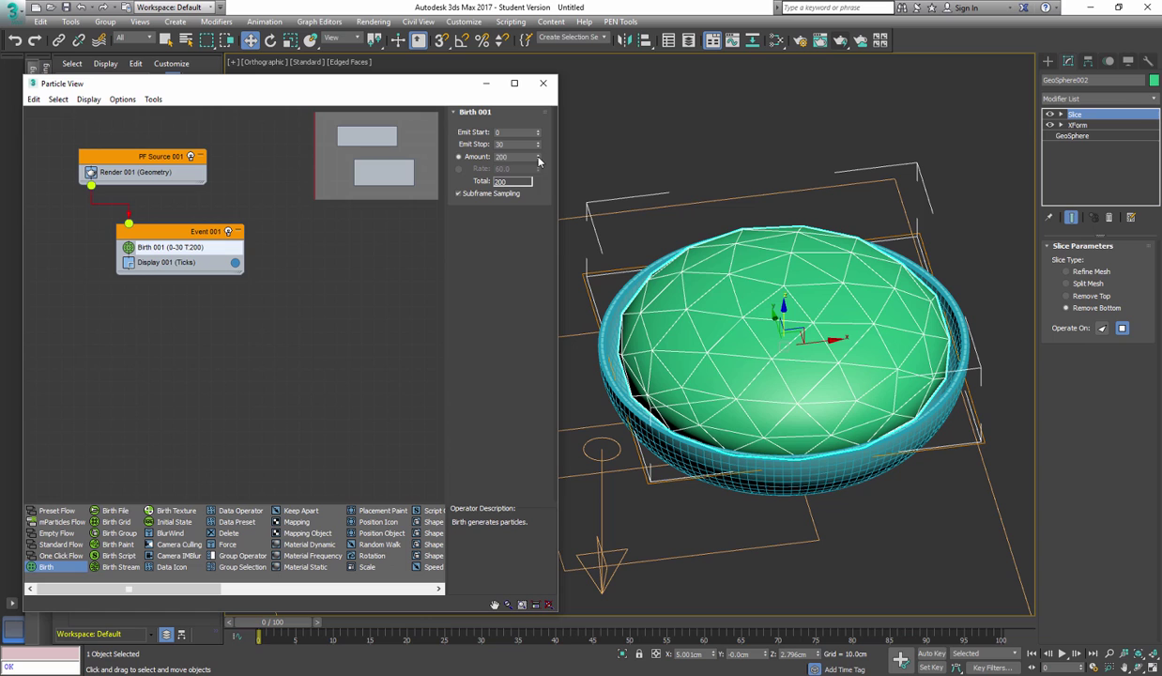
pyautogui.moveTo(538, 162); pyautogui.dragTo(536, 180)
pyautogui.moveTo(531, 243); pyautogui.dragTo(531, 245)
pyautogui.moveTo(514, 145); pyautogui.dragTo(455, 142)
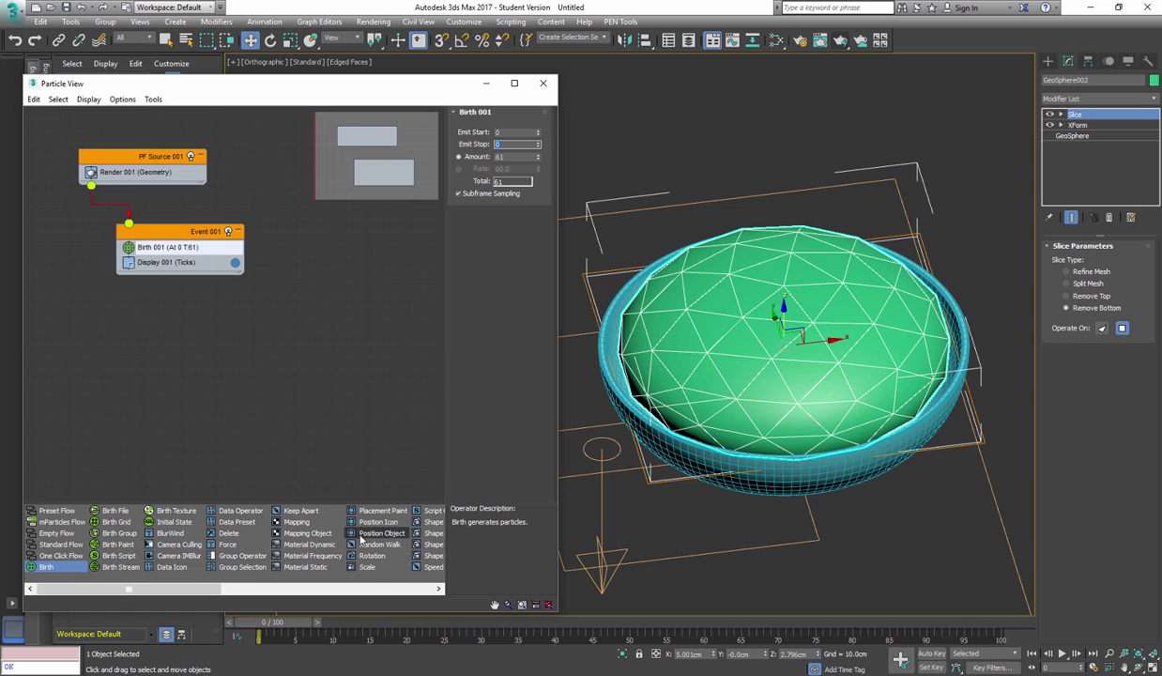
# Add a Position Object operator after Birth, using the GeoSphere in the dish as emitter and Vertices All as location.
pyautogui.moveTo(371, 534); pyautogui.dragTo(164, 267)
pyautogui.click(163, 267)
pyautogui.click(465, 241)
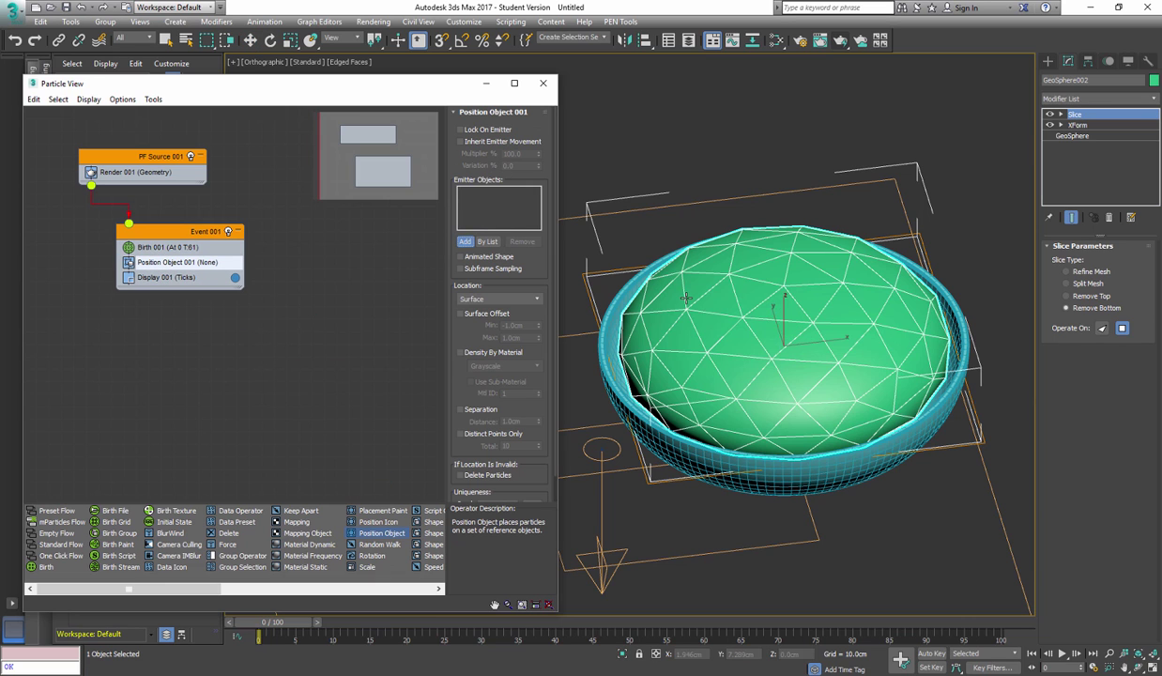
pyautogui.click(750, 358)
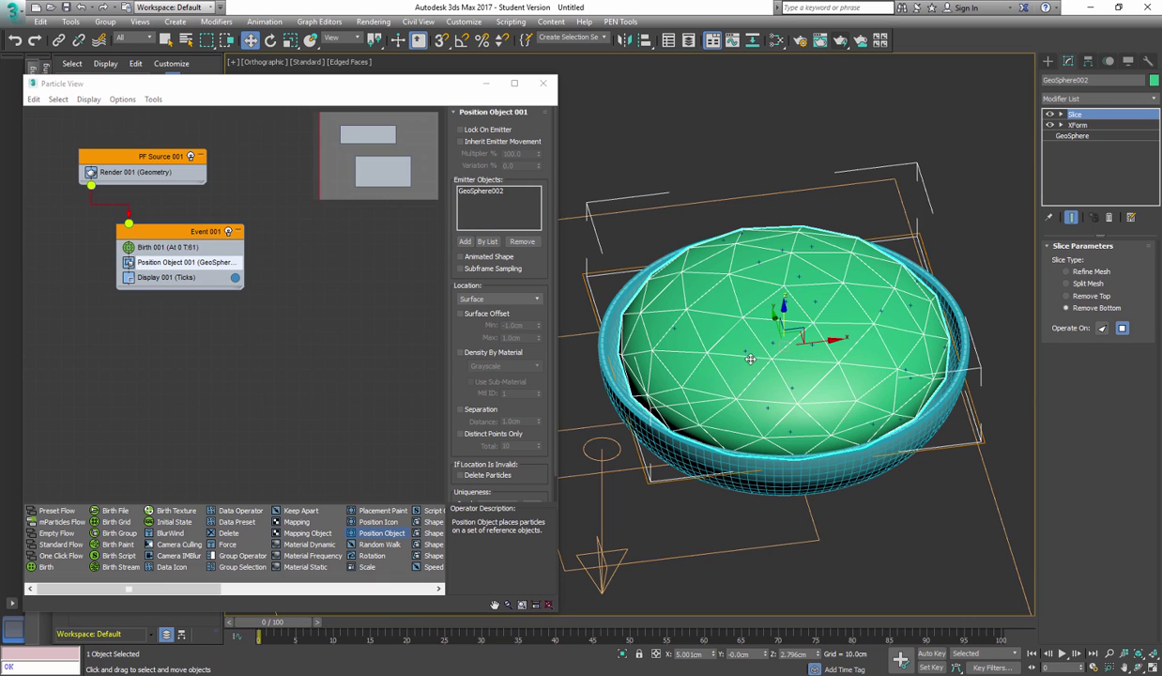
pyautogui.click(499, 300)
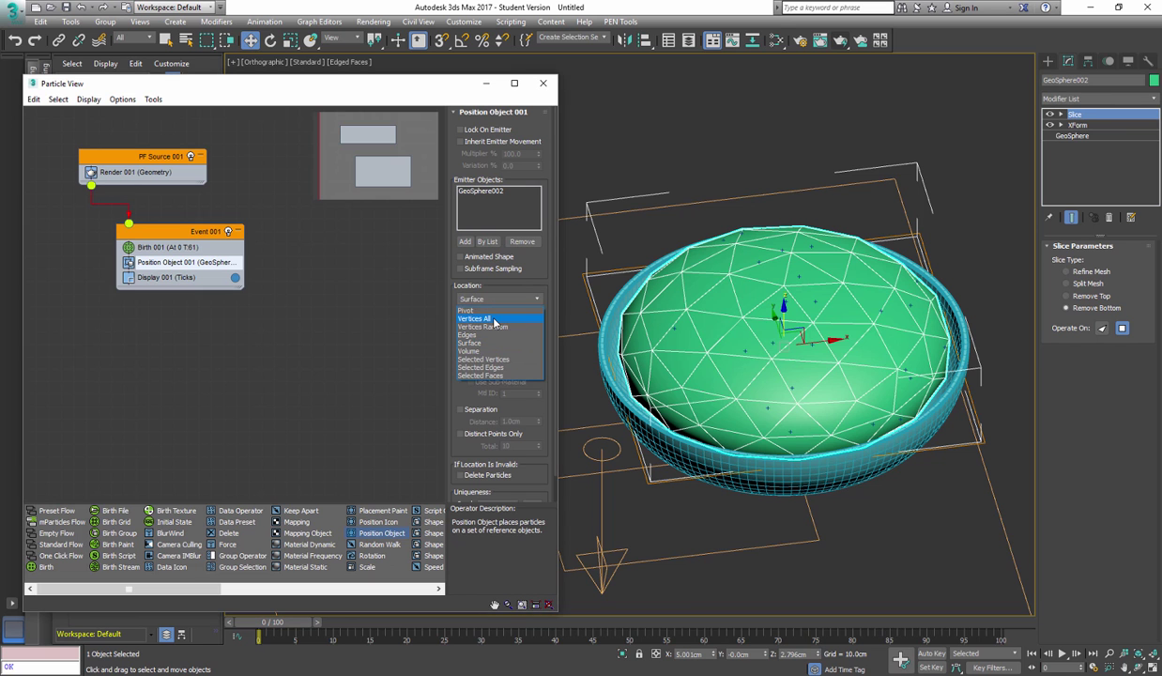
pyautogui.click(494, 321)
pyautogui.keyDown('alt'); pyautogui.moveTo(825, 388); pyautogui.dragTo(853, 381, button='middle'); pyautogui.keyUp('alt')
pyautogui.scroll(1, 854, 381)
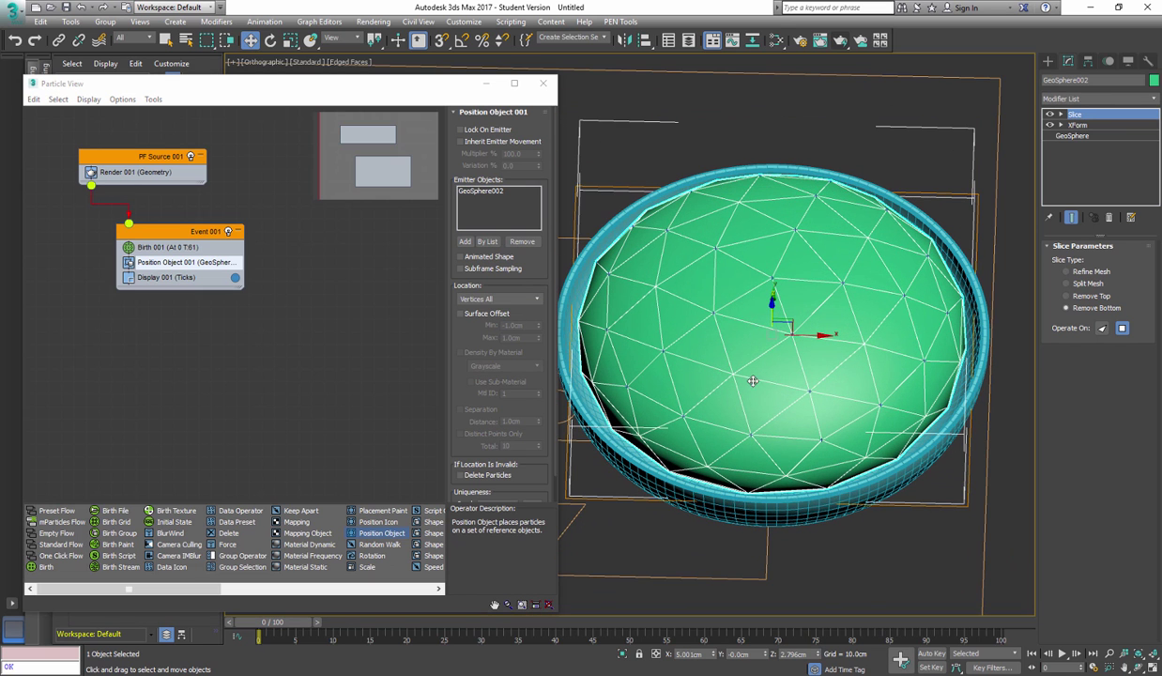
pyautogui.keyDown('alt'); pyautogui.moveTo(785, 389); pyautogui.dragTo(805, 384, button='middle'); pyautogui.keyUp('alt')
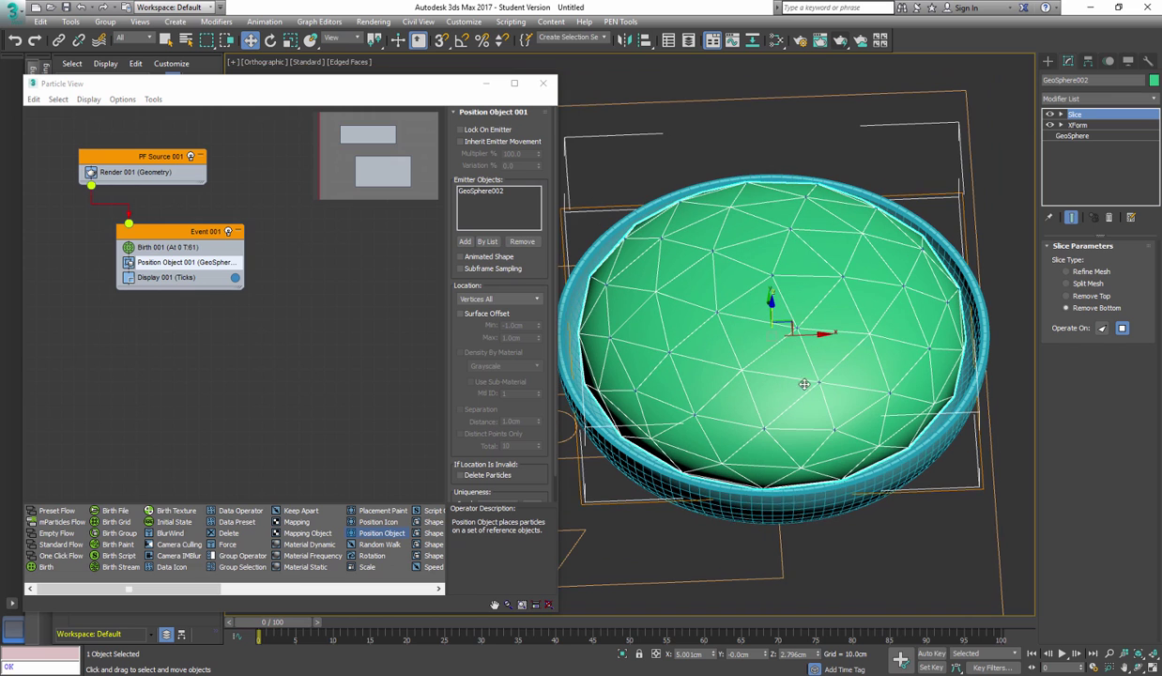
# Raise the Birth operator's amount to about 121 so particles cover the vertices of the dish's GeoSphere.
pyautogui.click(171, 248)
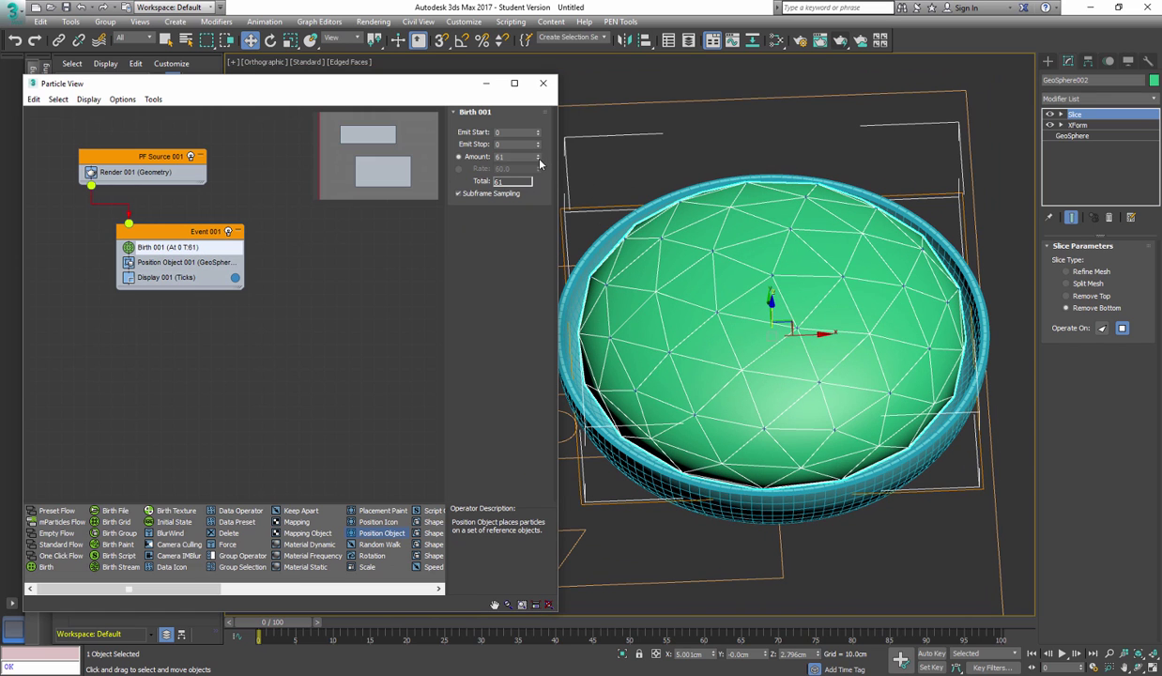
pyautogui.moveTo(539, 161); pyautogui.dragTo(540, 155)
pyautogui.keyDown('alt'); pyautogui.moveTo(825, 382); pyautogui.dragTo(628, 192, button='middle'); pyautogui.keyUp('alt')
pyautogui.moveTo(539, 163); pyautogui.dragTo(540, 149)
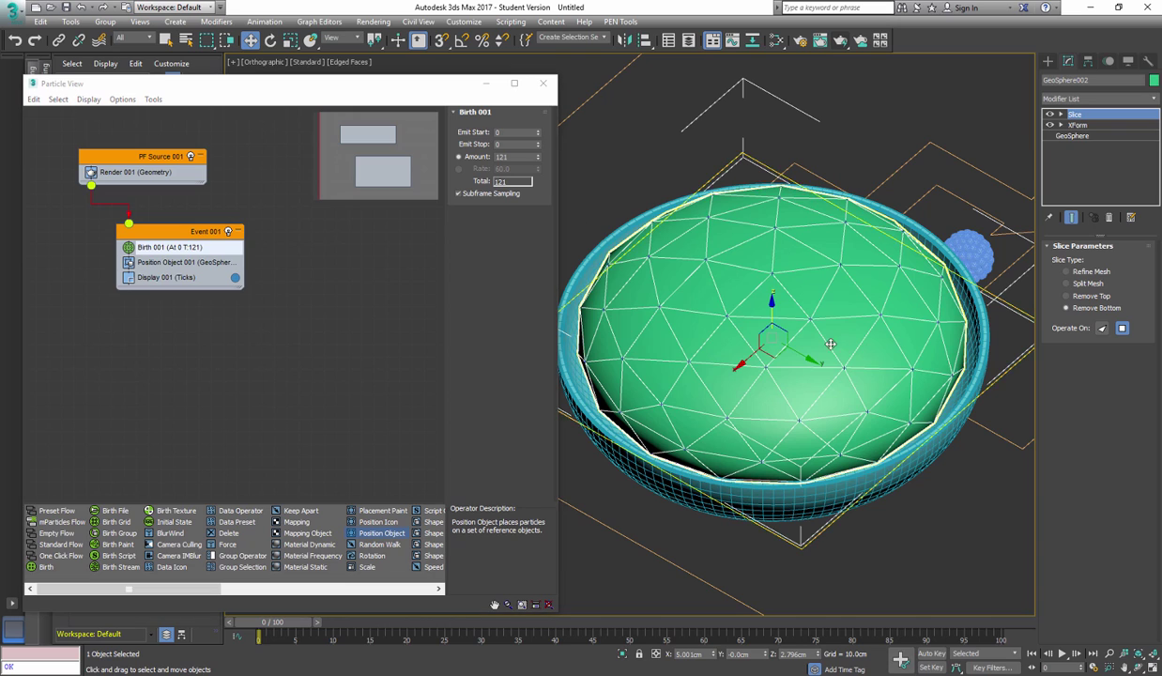
pyautogui.keyDown('alt'); pyautogui.moveTo(826, 361); pyautogui.dragTo(942, 251, button='middle'); pyautogui.keyUp('alt')
pyautogui.scroll(-3, 848, 225)
pyautogui.keyDown('alt'); pyautogui.moveTo(854, 293); pyautogui.dragTo(817, 299, button='middle'); pyautogui.keyUp('alt')
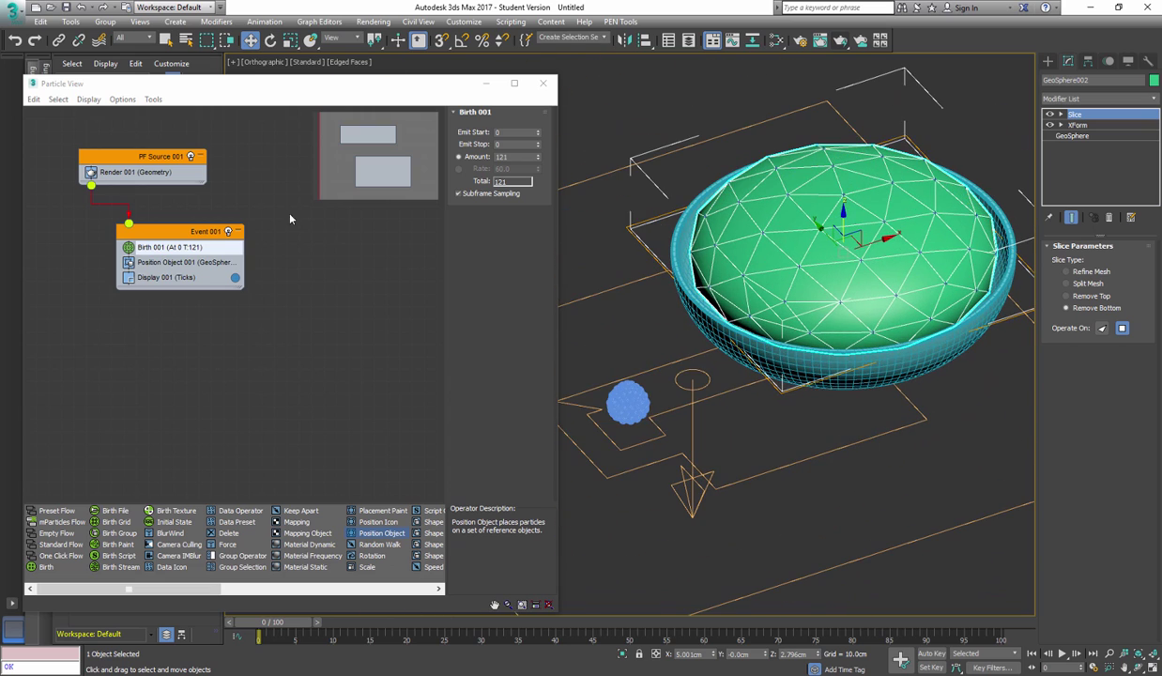
# Add a Shape Instance operator after Position Object and pick the small blue berry as its particle geometry.
pyautogui.moveTo(394, 429)
pyautogui.mouseDown(button='middle')
pyautogui.moveTo(373, 420)
pyautogui.moveTo(385, 430)
pyautogui.mouseUp(button='middle')
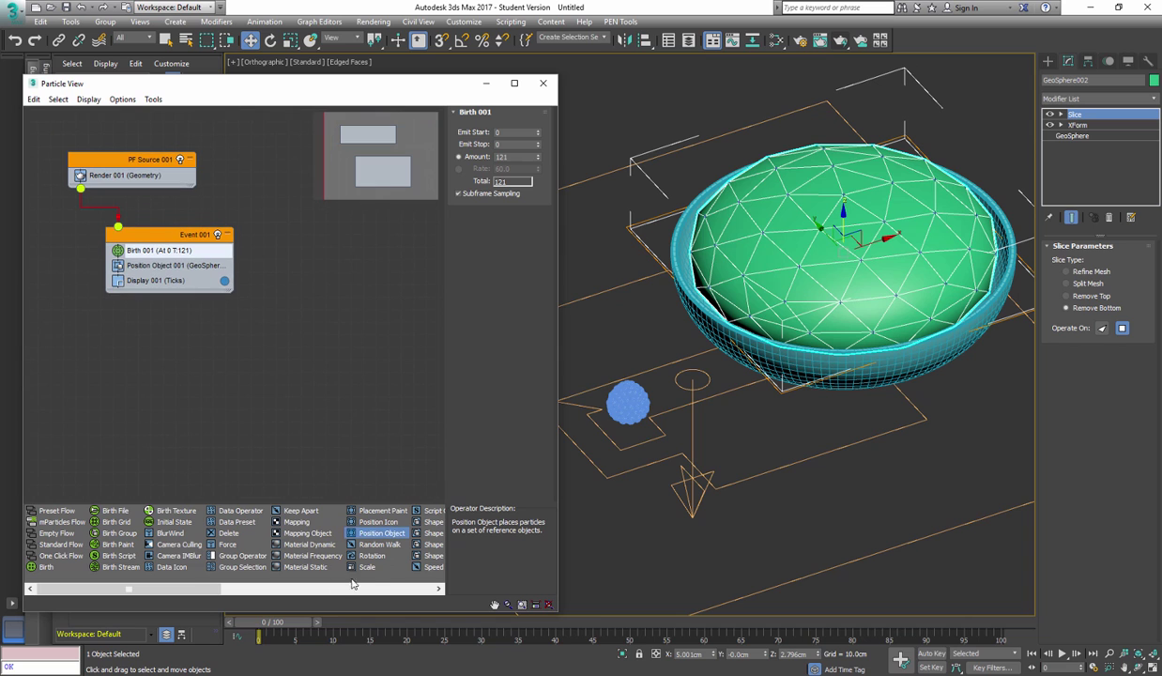
pyautogui.moveTo(206, 591); pyautogui.dragTo(260, 592)
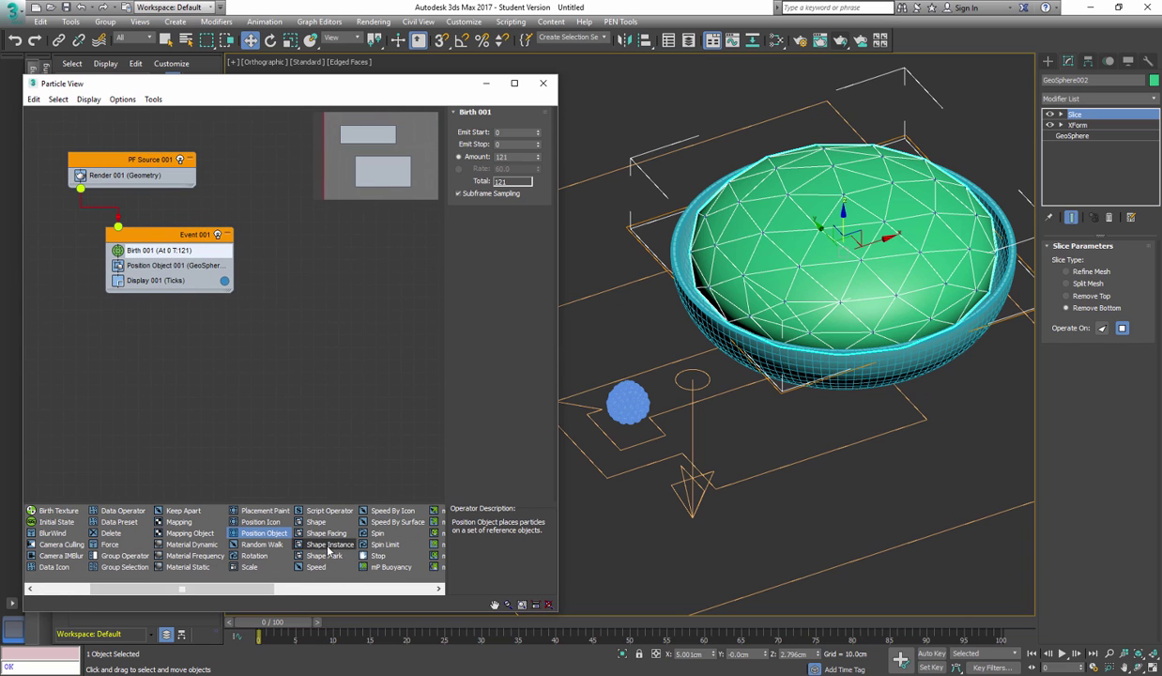
pyautogui.moveTo(329, 546); pyautogui.dragTo(161, 279)
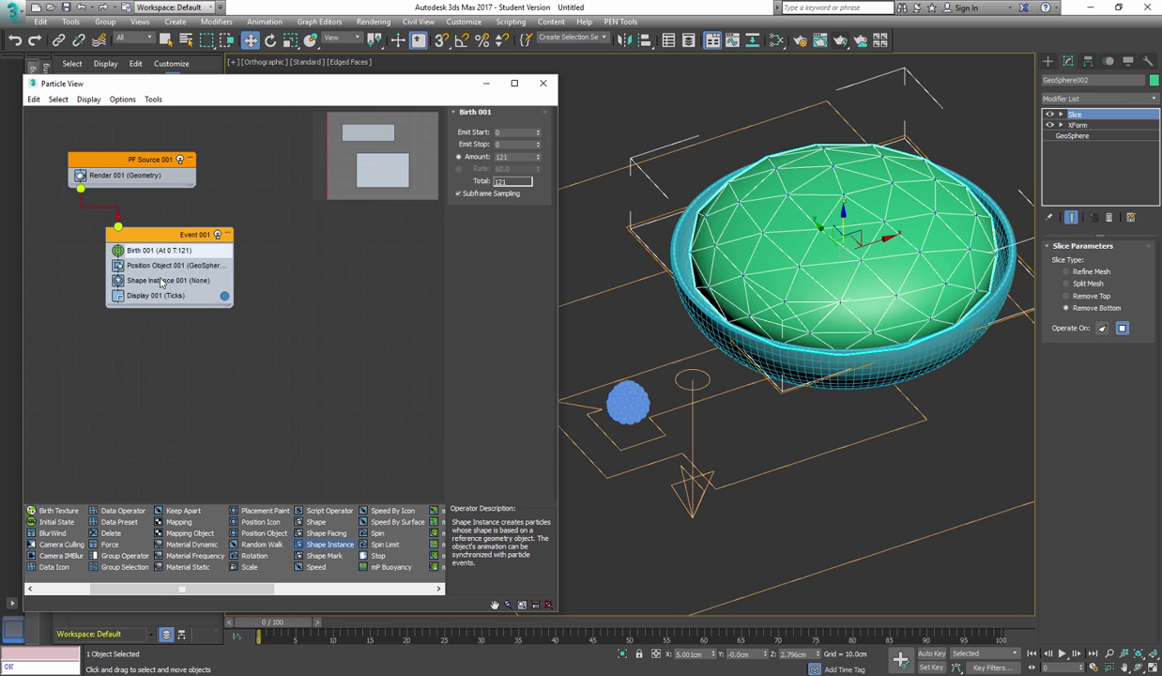
pyautogui.click(498, 137)
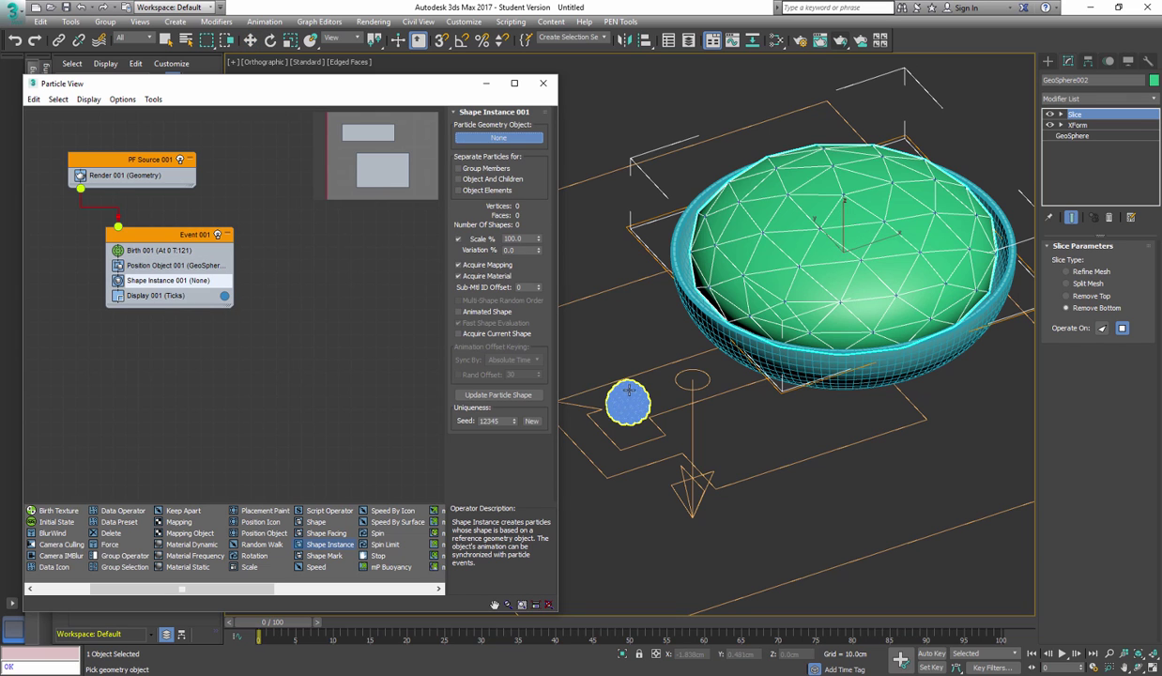
pyautogui.click(627, 401)
pyautogui.moveTo(877, 263); pyautogui.dragTo(817, 266, button='middle')
# Set the Display operator's type to Geometry and turn off edged faces in the viewport.
pyautogui.click(155, 295)
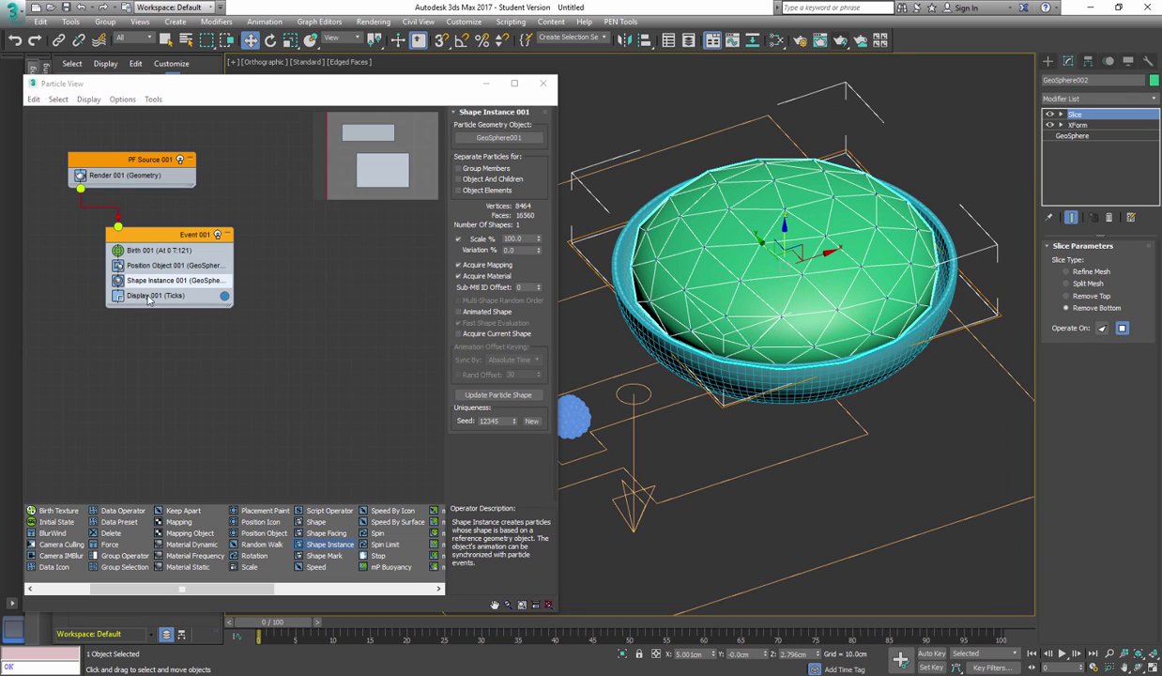
pyautogui.click(515, 132)
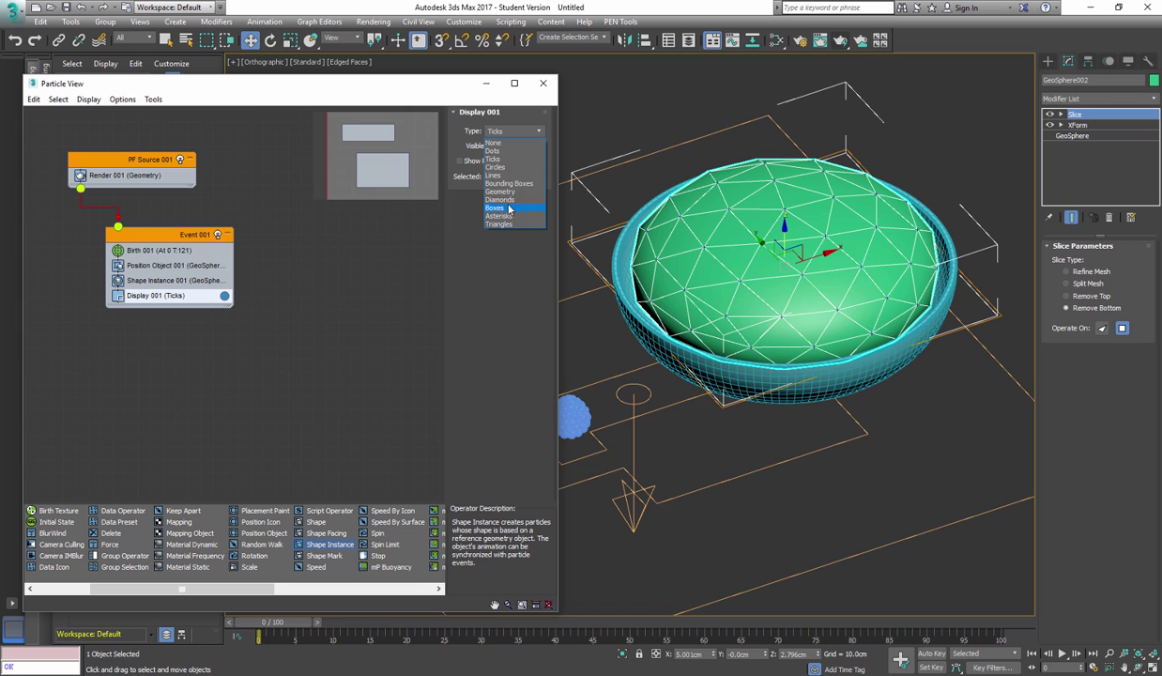
pyautogui.click(509, 192)
pyautogui.keyDown('alt'); pyautogui.moveTo(751, 296); pyautogui.dragTo(760, 293, button='middle'); pyautogui.keyUp('alt')
pyautogui.press('F4')
pyautogui.scroll(1, 744, 256)
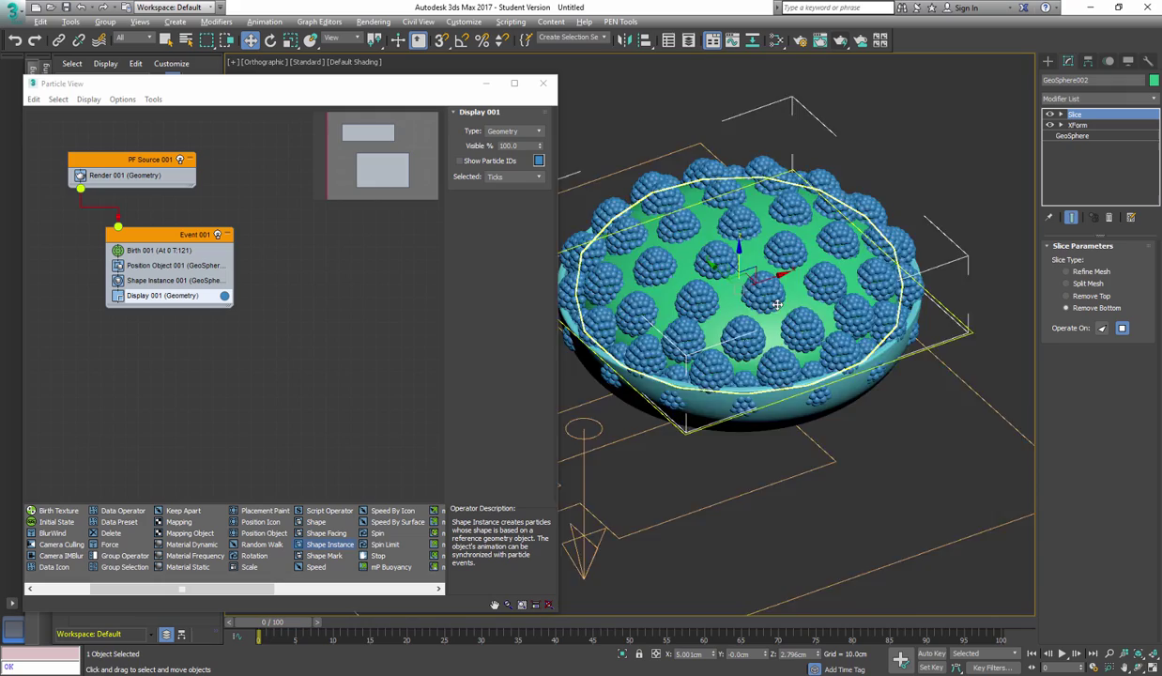
pyautogui.moveTo(777, 305)
pyautogui.keyDown('alt'); pyautogui.mouseDown(button='middle')
pyautogui.moveTo(760, 347)
pyautogui.moveTo(792, 319)
pyautogui.mouseUp(button='middle'); pyautogui.keyUp('alt')
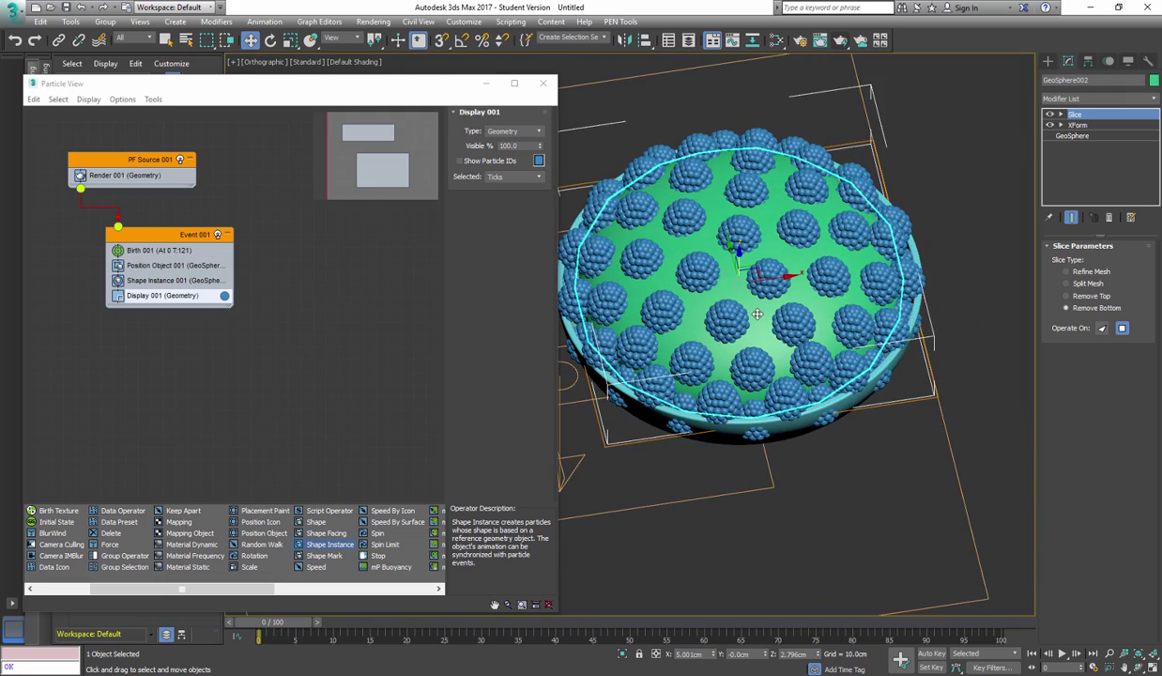
# Reduce the base radius of the GeoSphere in the dish to about 4.16 cm.
pyautogui.click(1077, 136)
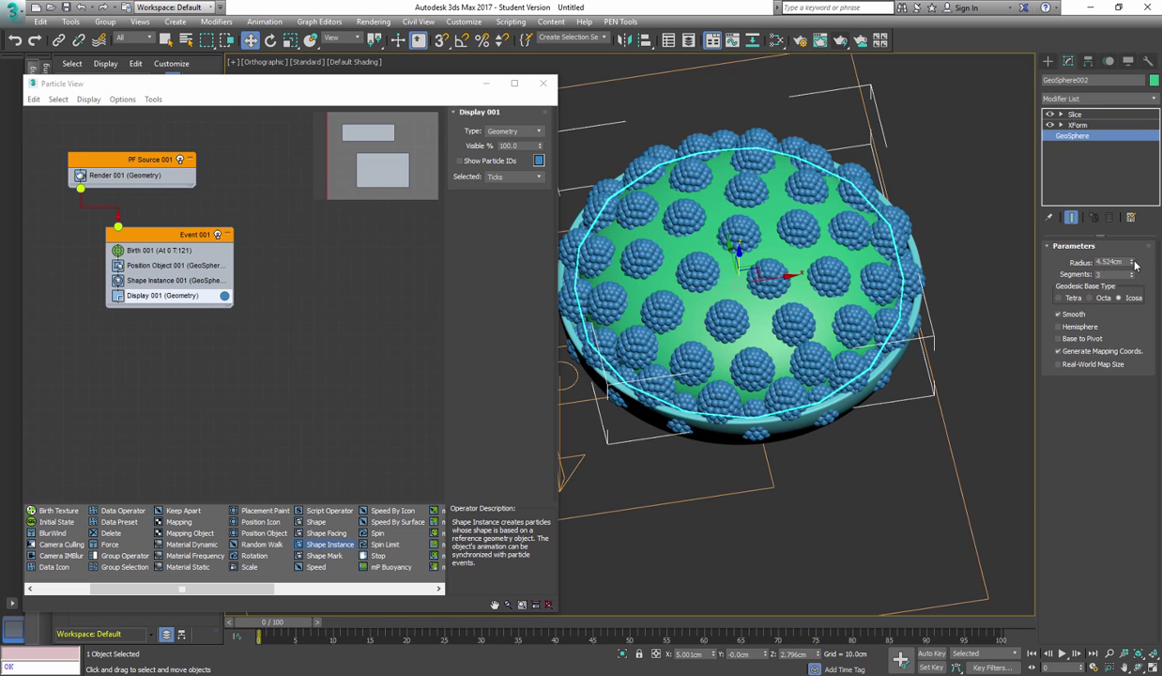
pyautogui.moveTo(1132, 270); pyautogui.dragTo(1130, 272)
pyautogui.moveTo(769, 282)
pyautogui.keyDown('alt'); pyautogui.mouseDown(button='middle')
pyautogui.moveTo(779, 319)
pyautogui.moveTo(781, 244)
pyautogui.moveTo(778, 371)
pyautogui.moveTo(772, 272)
pyautogui.moveTo(782, 272)
pyautogui.mouseUp(button='middle'); pyautogui.keyUp('alt')
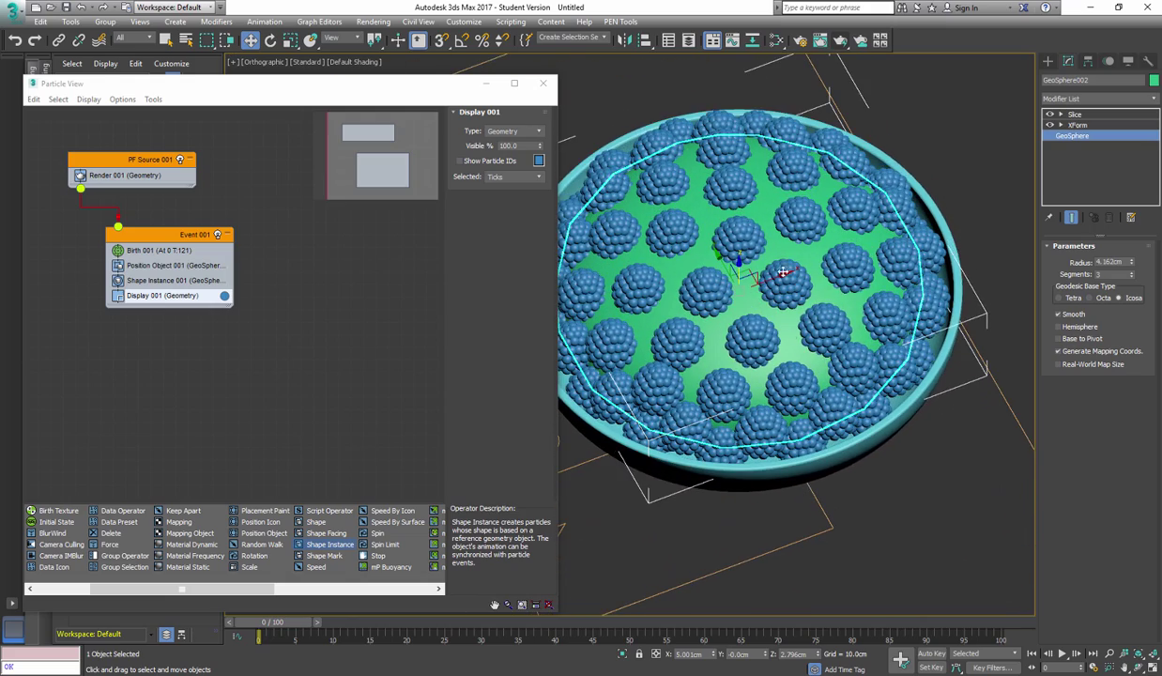
# Set the segments of the GeoSphere in the dish to 4, with edged faces shown in the viewport.
pyautogui.click(1132, 277)
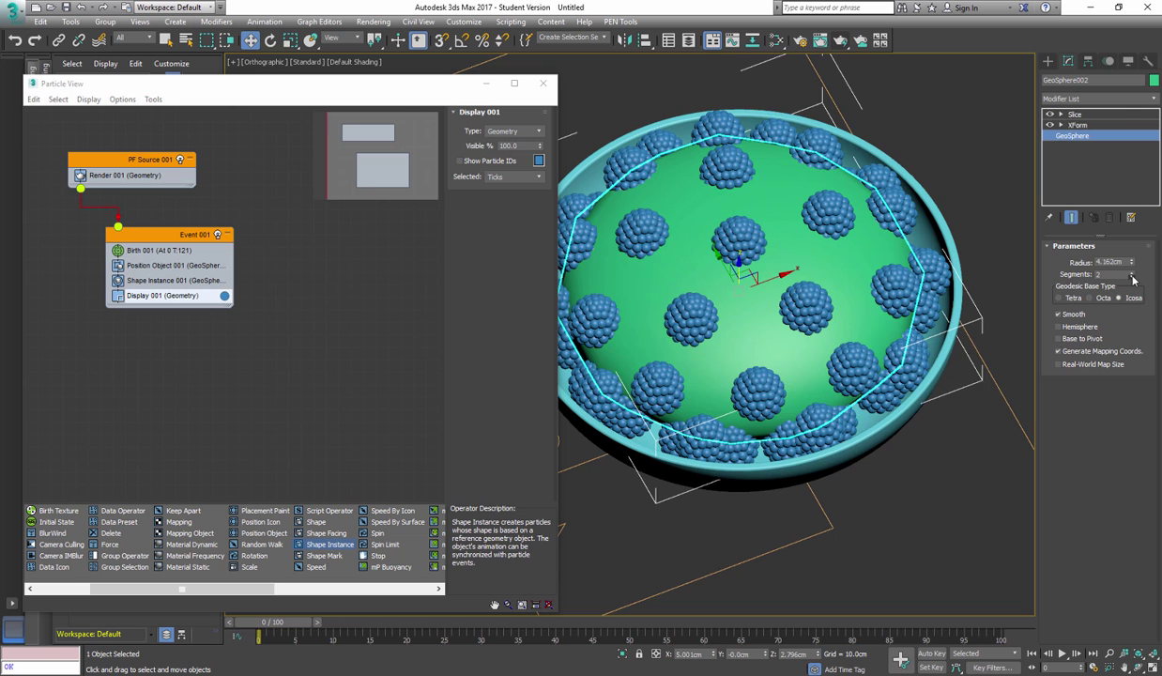
pyautogui.keyDown('alt'); pyautogui.moveTo(694, 309); pyautogui.dragTo(678, 303, button='middle'); pyautogui.keyUp('alt')
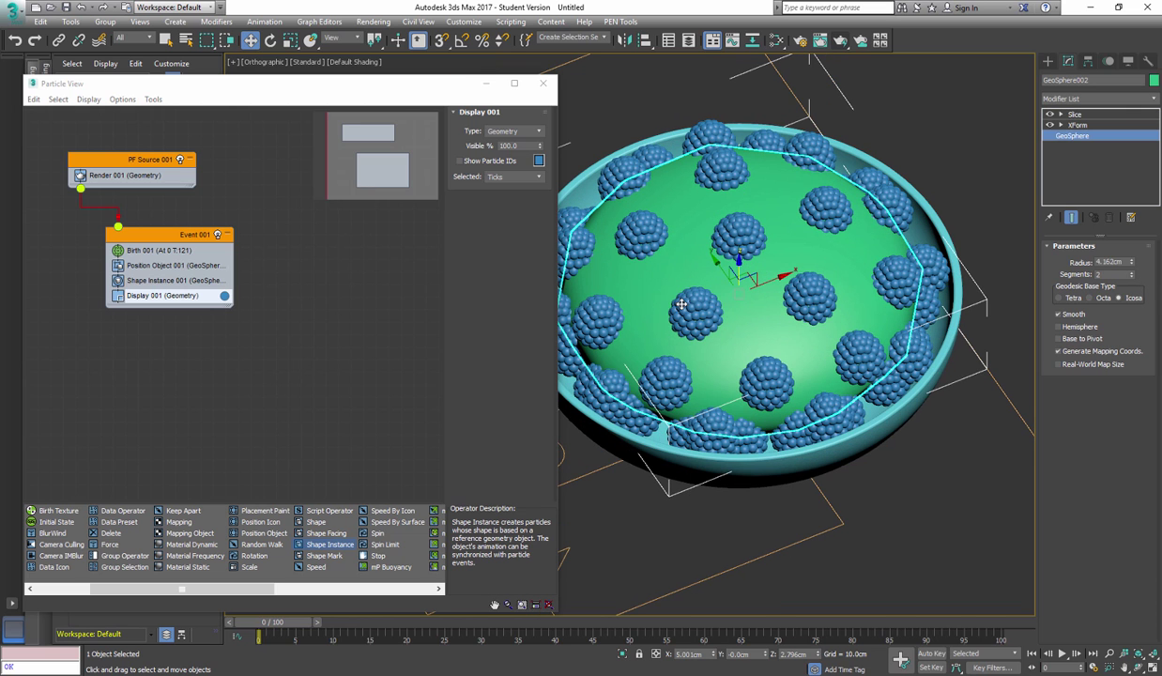
pyautogui.press('F4')
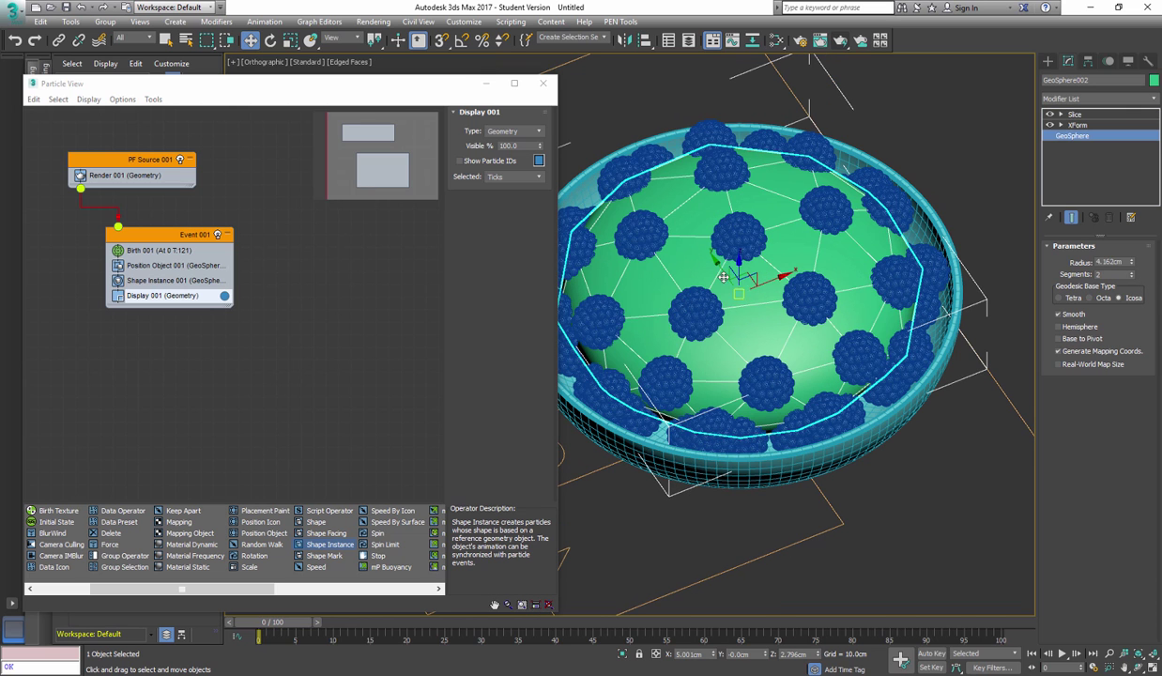
pyautogui.click(1132, 273)
pyautogui.click(1132, 273)
pyautogui.keyDown('alt'); pyautogui.moveTo(801, 285); pyautogui.dragTo(779, 305, button='middle'); pyautogui.keyUp('alt')
# Raise the Birth operator's amount to about 183 and turn off edged faces in the viewport.
pyautogui.click(143, 250)
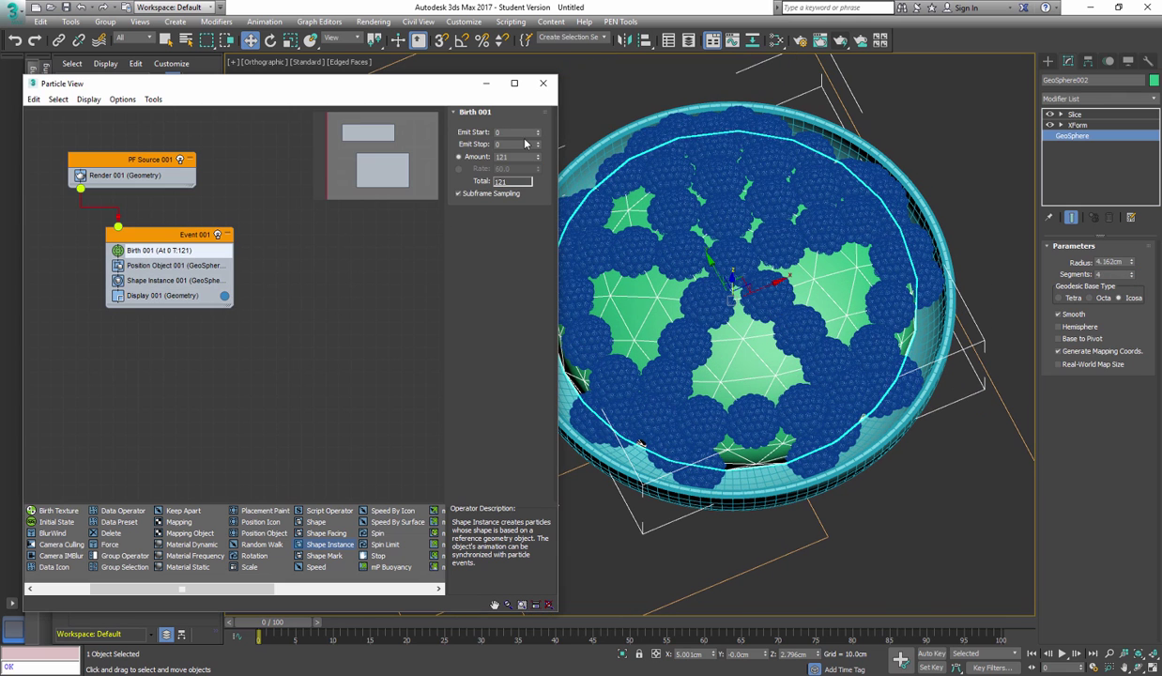
pyautogui.moveTo(538, 159); pyautogui.dragTo(564, 118)
pyautogui.moveTo(791, 329)
pyautogui.keyDown('alt'); pyautogui.mouseDown(button='middle')
pyautogui.moveTo(787, 252)
pyautogui.moveTo(772, 316)
pyautogui.moveTo(748, 289)
pyautogui.mouseUp(button='middle'); pyautogui.keyUp('alt')
pyautogui.press('F4')
pyautogui.keyDown('alt'); pyautogui.moveTo(731, 371); pyautogui.dragTo(744, 361, button='middle'); pyautogui.keyUp('alt')
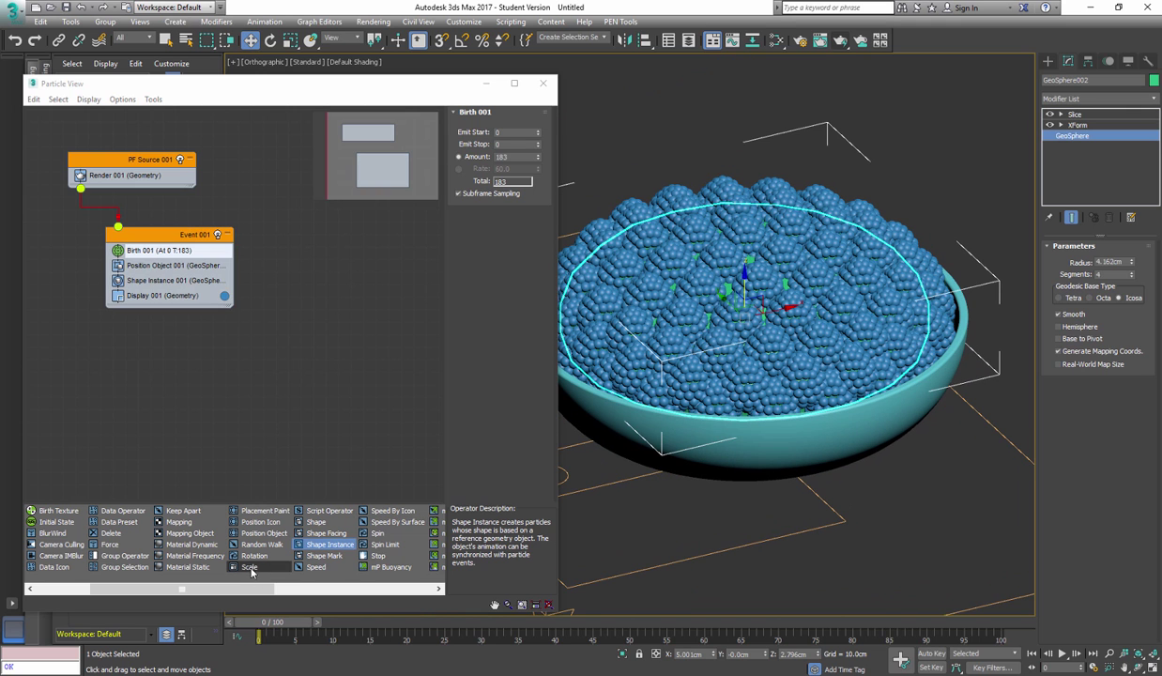
# Add a Rotation operator with Random 3D orientation to Event 001 below the Shape Instance operator.
pyautogui.moveTo(253, 556); pyautogui.dragTo(174, 298)
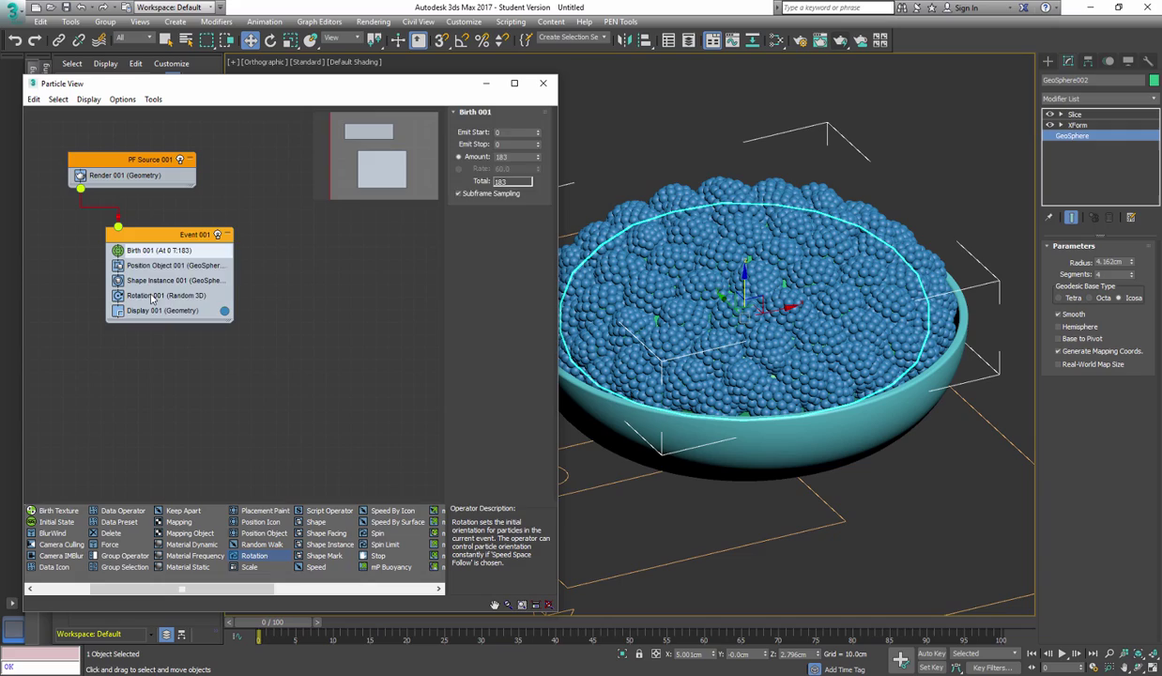
pyautogui.click(166, 295)
pyautogui.keyDown('alt'); pyautogui.moveTo(819, 313); pyautogui.dragTo(746, 352, button='middle'); pyautogui.keyUp('alt')
# Add a Noise modifier above the GeoSphere's Slice, with scale about 0.31 and Z strength about 2.54 cm.
pyautogui.click(1074, 114)
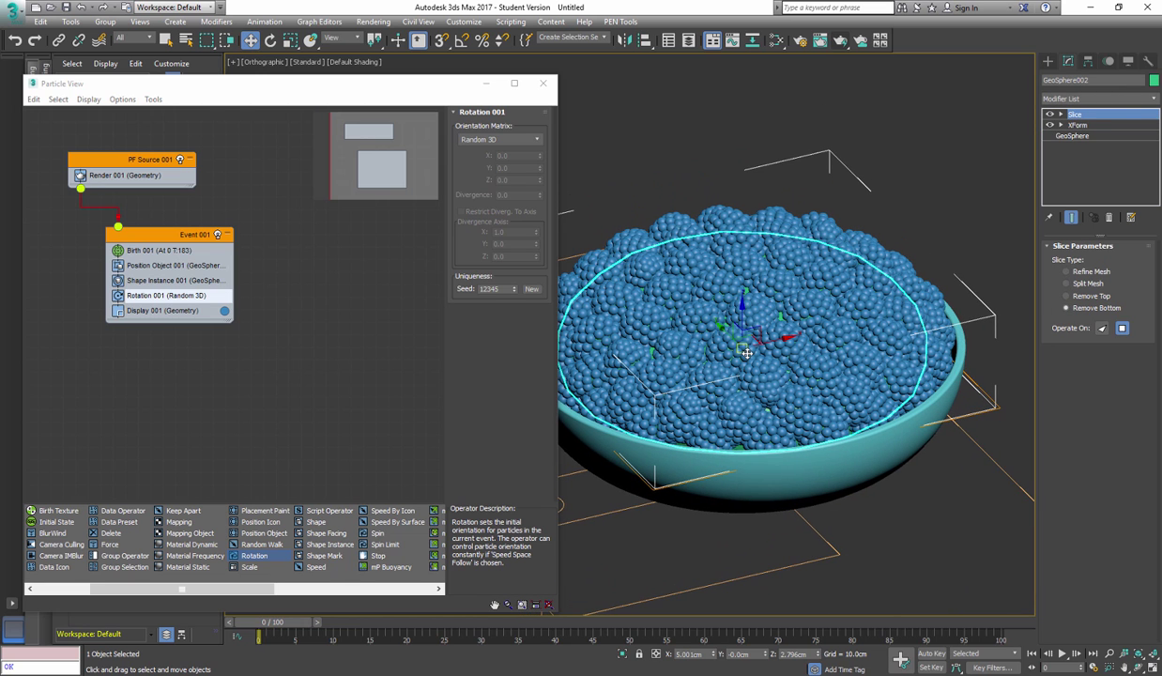
pyautogui.write('xnoi')
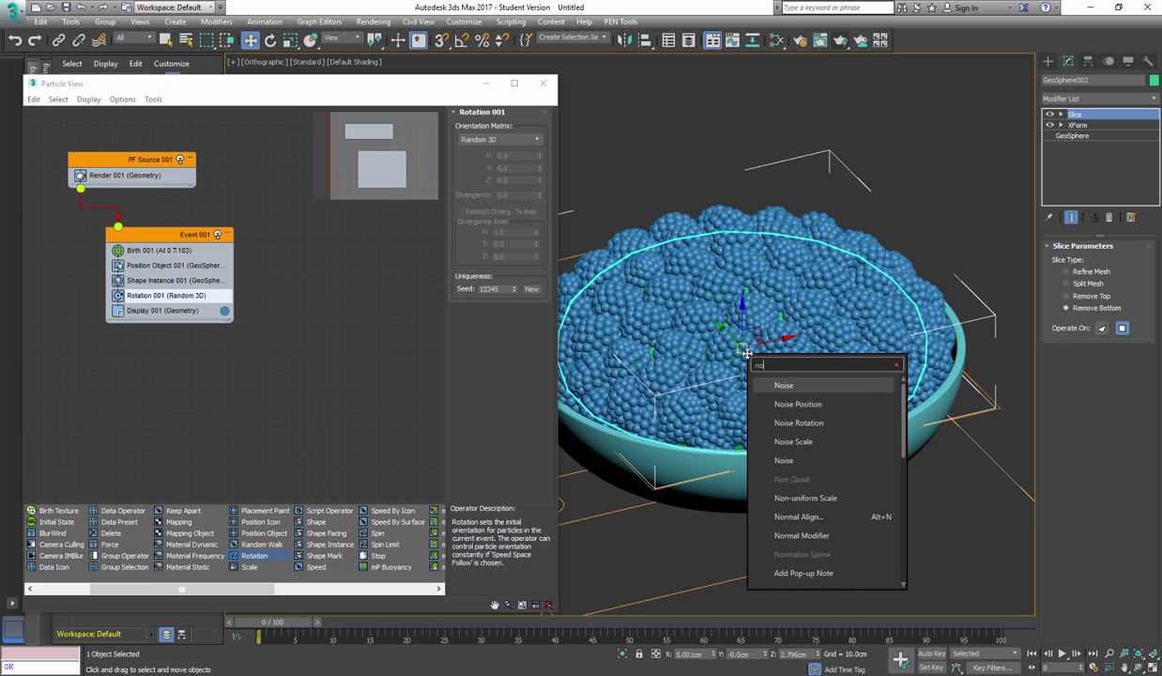
pyautogui.press('Return')
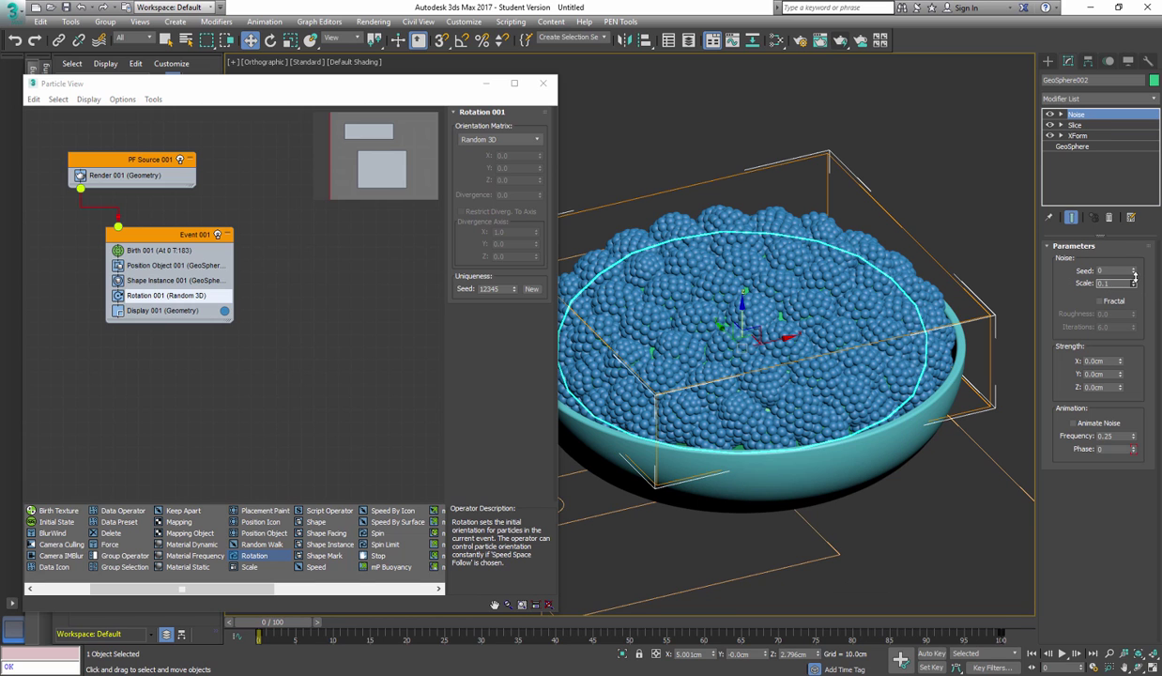
pyautogui.moveTo(1141, 269); pyautogui.dragTo(1141, 260)
pyautogui.moveTo(1120, 388); pyautogui.dragTo(1120, 357)
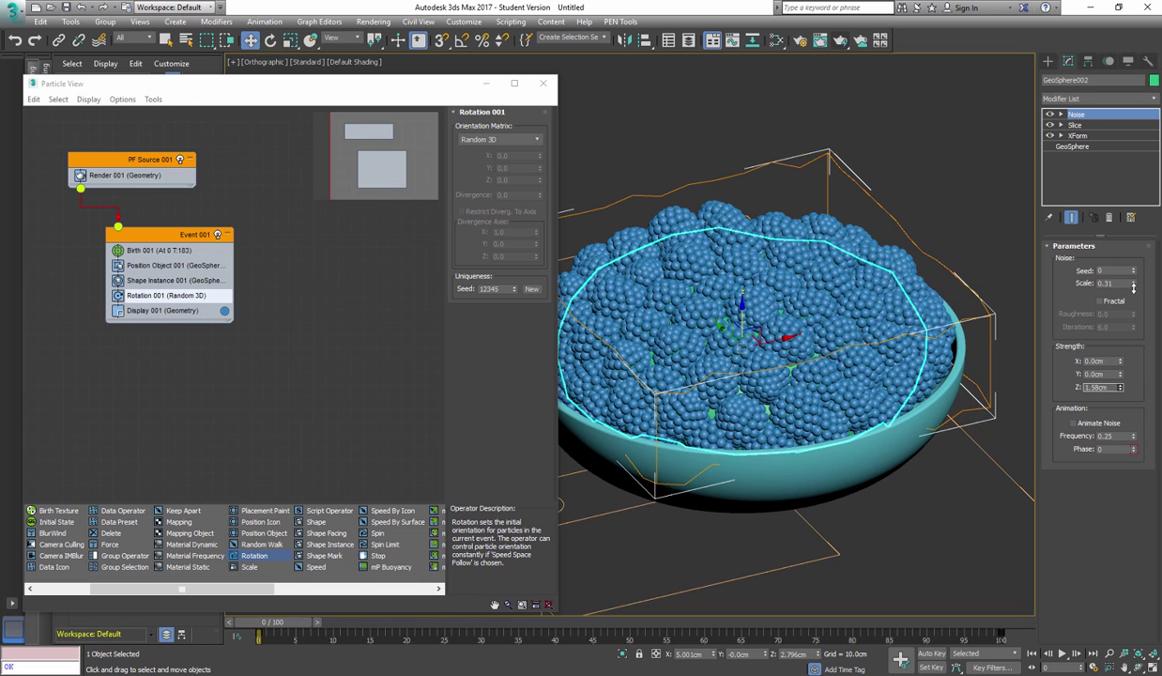
pyautogui.moveTo(1133, 287); pyautogui.dragTo(1103, 222)
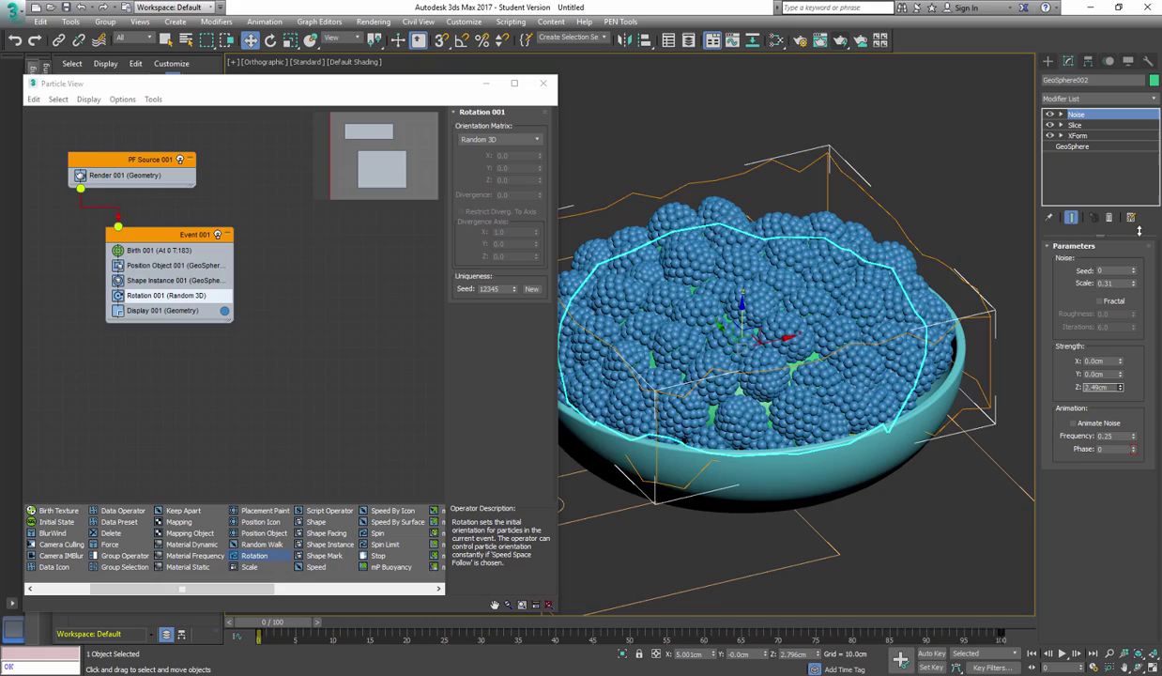
pyautogui.keyDown('alt'); pyautogui.moveTo(812, 282); pyautogui.dragTo(834, 362, button='middle'); pyautogui.keyUp('alt')
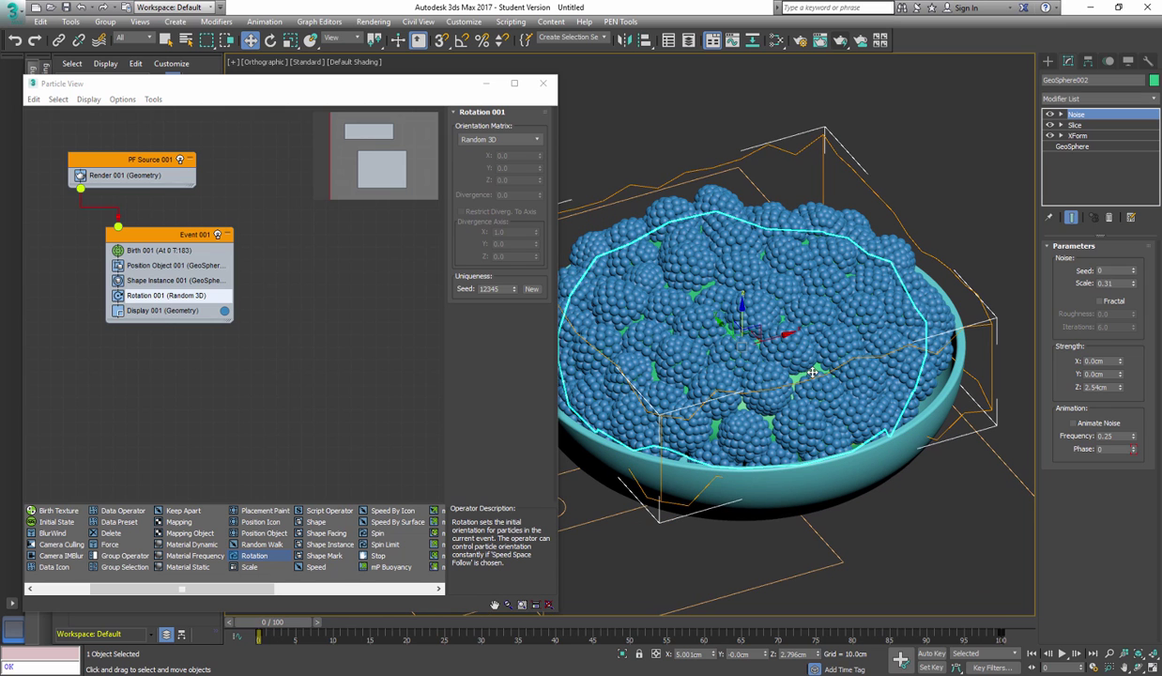
pyautogui.keyDown('alt'); pyautogui.moveTo(816, 371); pyautogui.dragTo(807, 375, button='middle'); pyautogui.keyUp('alt')
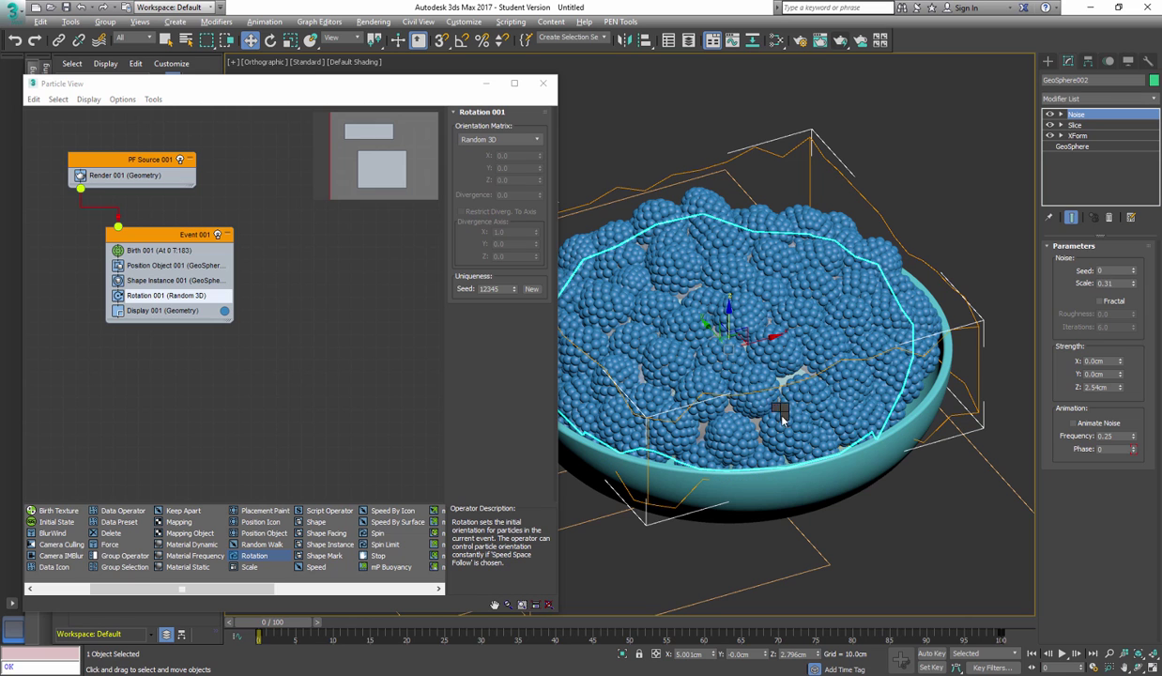
# Make the GeoSphere in the dish non-renderable in its object properties.
pyautogui.rightClick(756, 402)
pyautogui.click(803, 493)
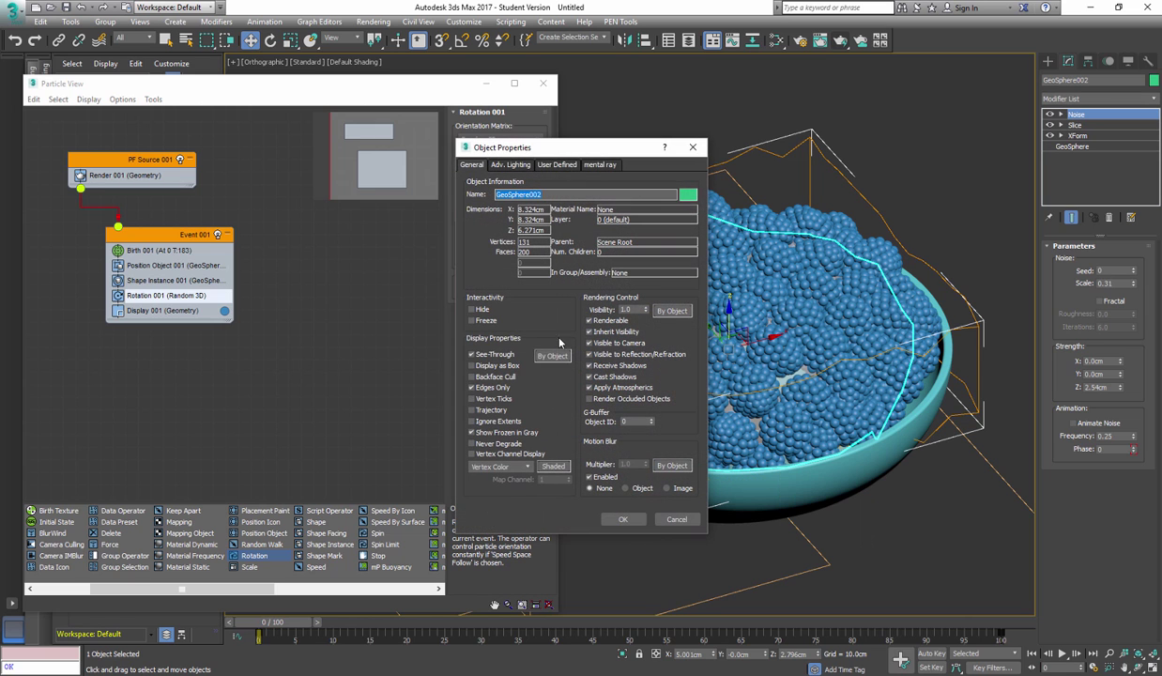
pyautogui.click(590, 320)
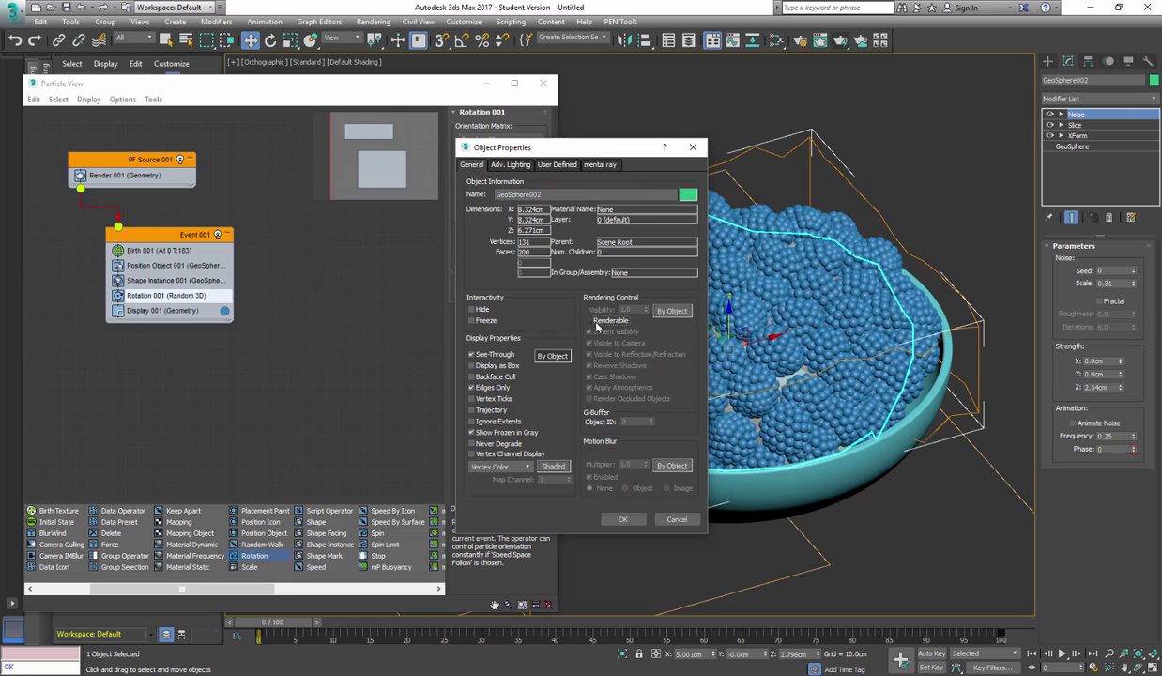
pyautogui.click(623, 520)
# Add a Material Static operator to Event 001 between the Rotation and Display operators.
pyautogui.keyDown('alt'); pyautogui.moveTo(732, 394); pyautogui.dragTo(798, 352, button='middle'); pyautogui.keyUp('alt')
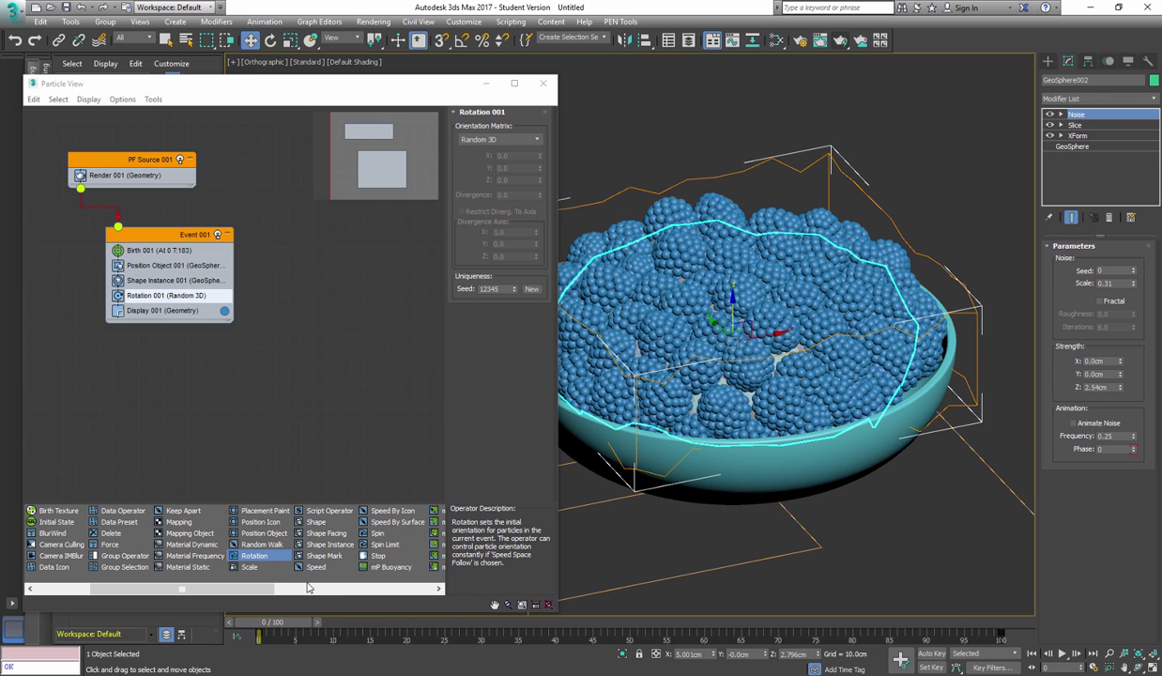
pyautogui.moveTo(195, 572); pyautogui.dragTo(169, 302)
pyautogui.moveTo(714, 356); pyautogui.dragTo(723, 350, button='middle')
# Create a mental ray Arch & Design material in the Slate Material Editor and collapse its node.
pyautogui.press('m')
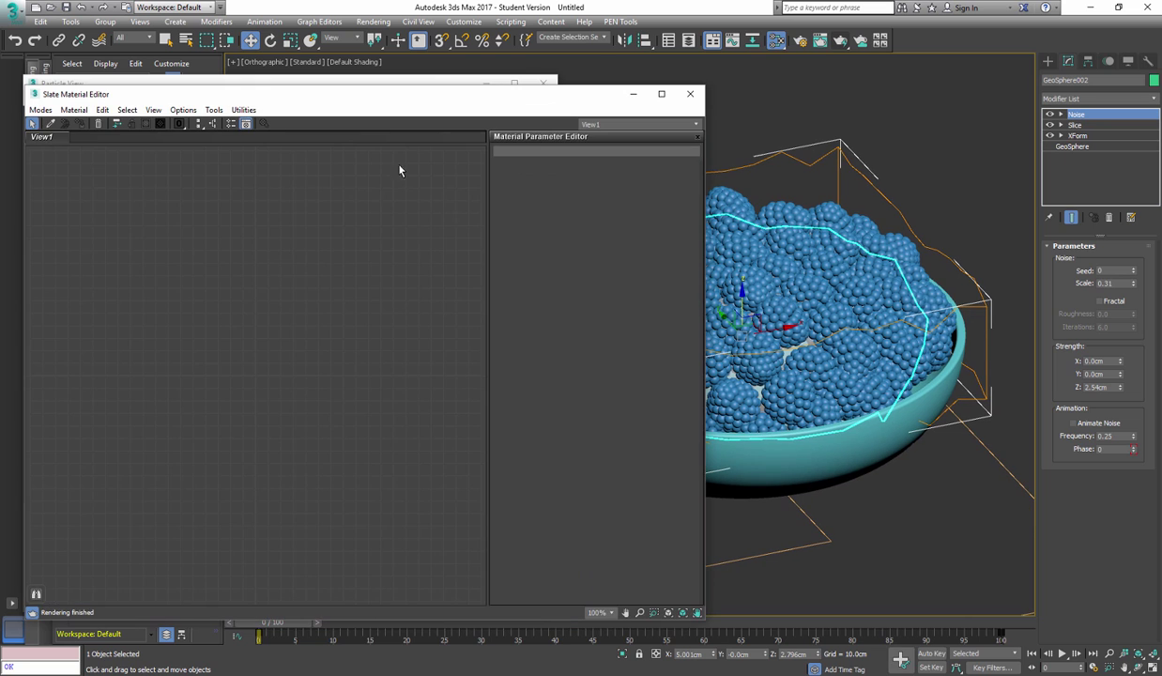
pyautogui.moveTo(332, 91); pyautogui.dragTo(370, 46)
pyautogui.rightClick(279, 199)
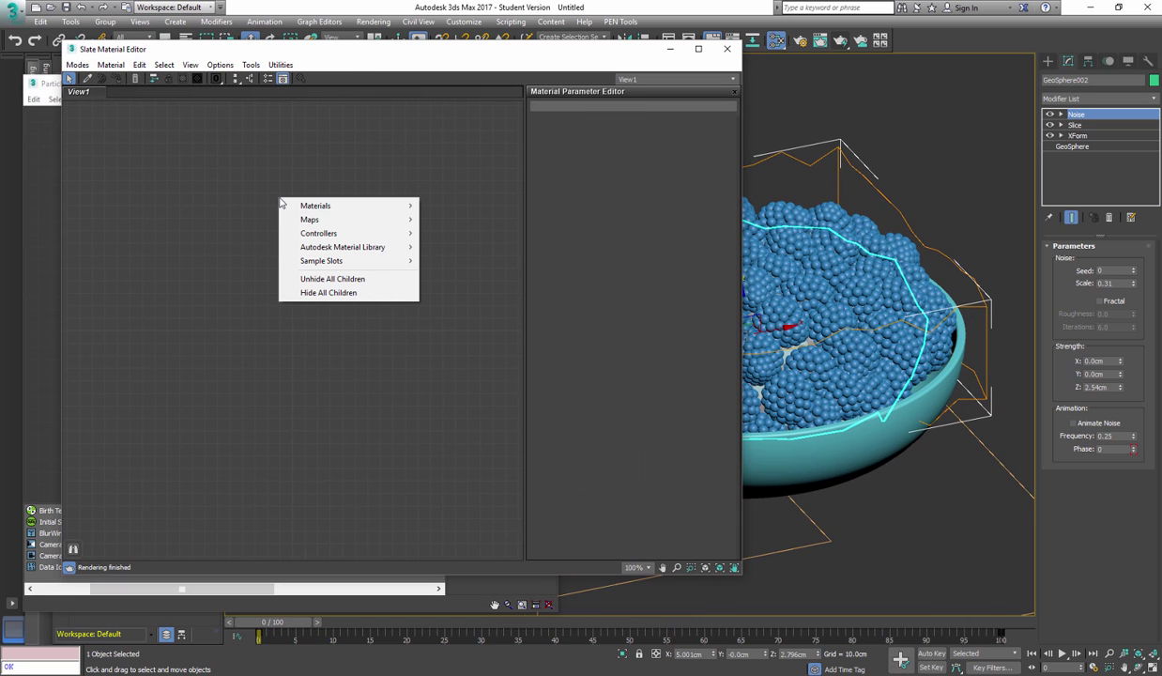
pyautogui.moveTo(332, 208)
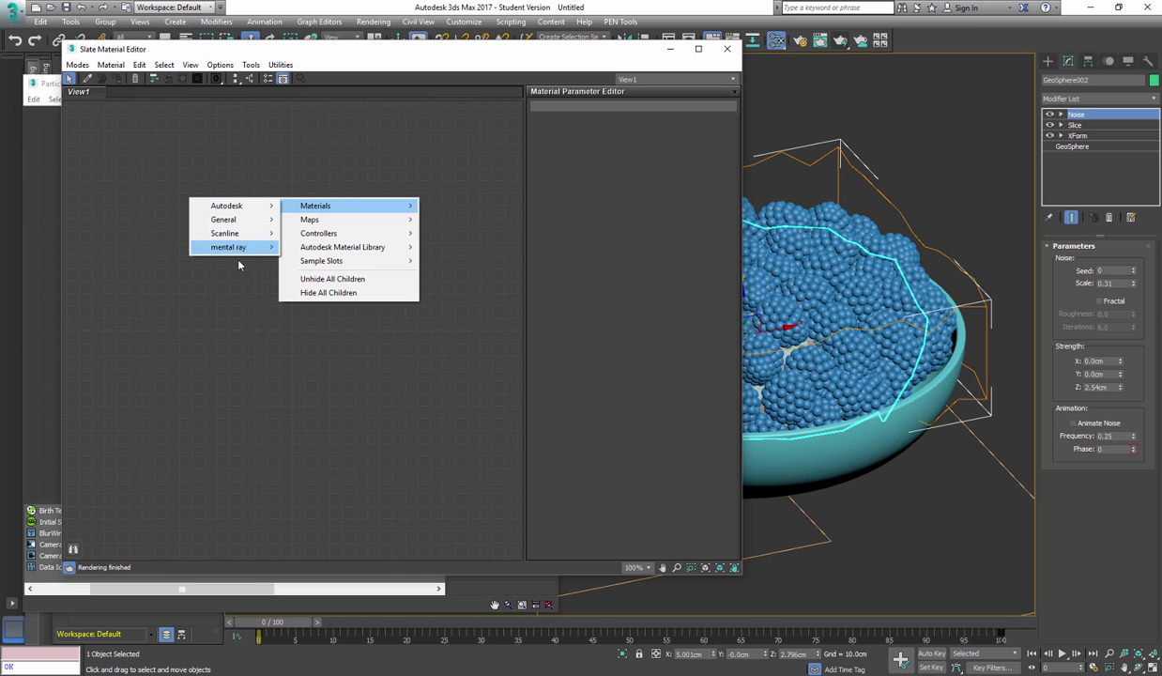
pyautogui.moveTo(225, 247)
pyautogui.click(94, 246)
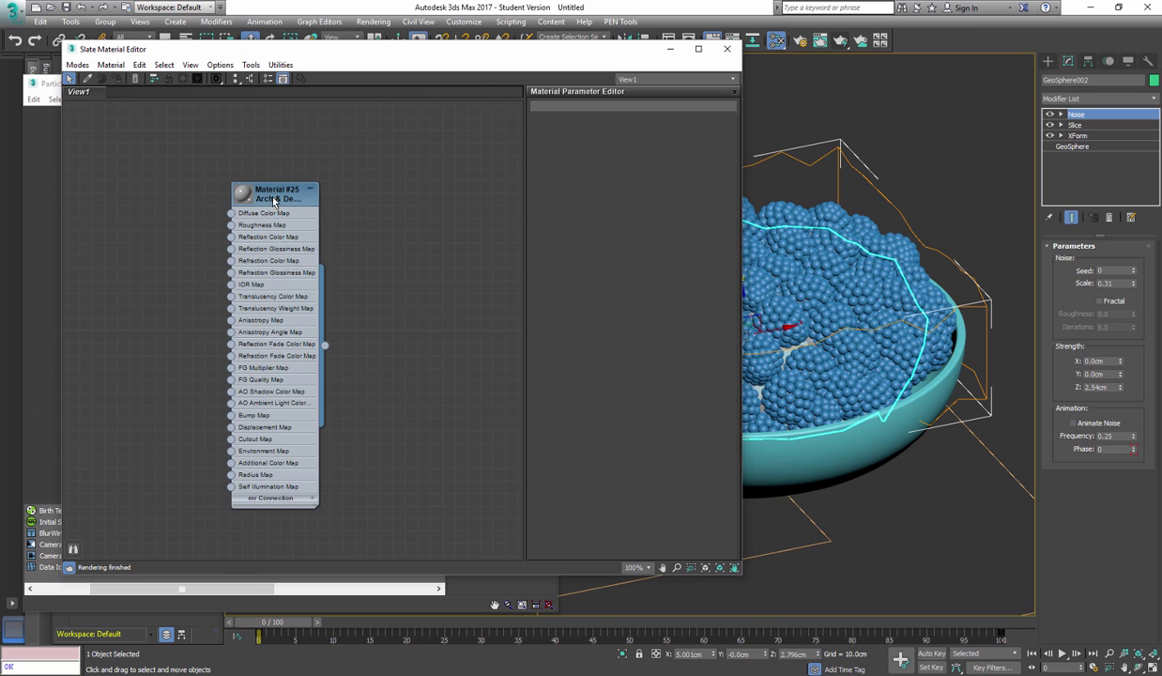
pyautogui.moveTo(280, 193); pyautogui.dragTo(233, 182)
pyautogui.click(284, 161)
# Set the Arch & Design material's diffuse colour to pure red.
pyautogui.doubleClick(235, 200)
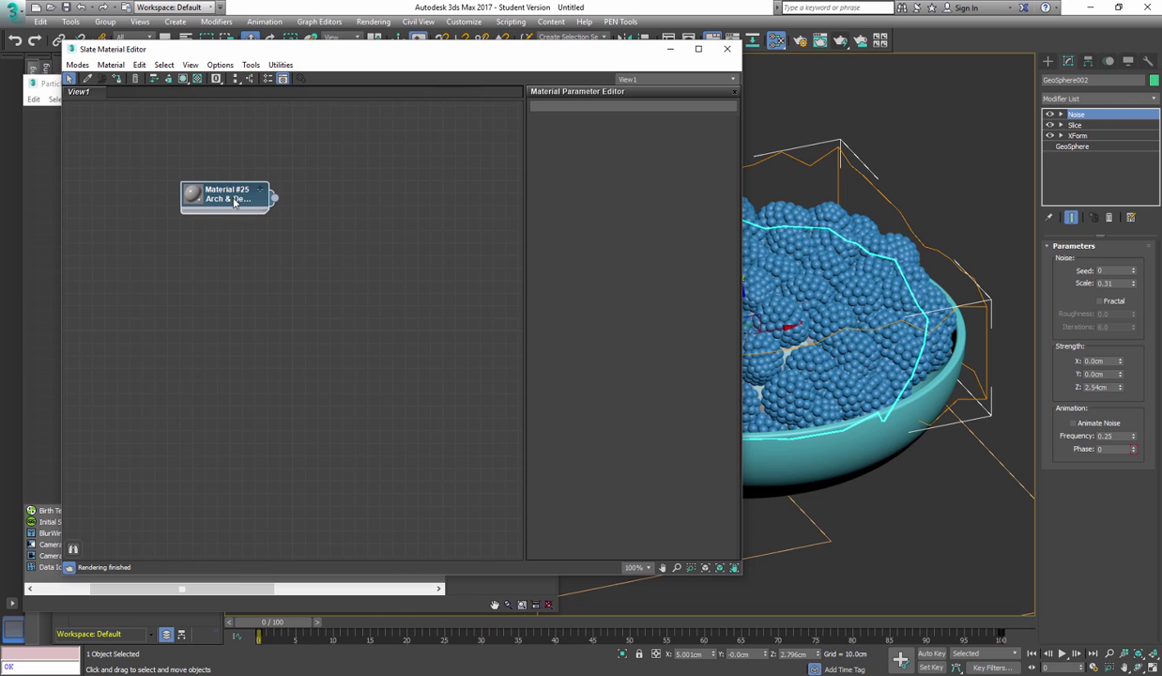
pyautogui.click(695, 202)
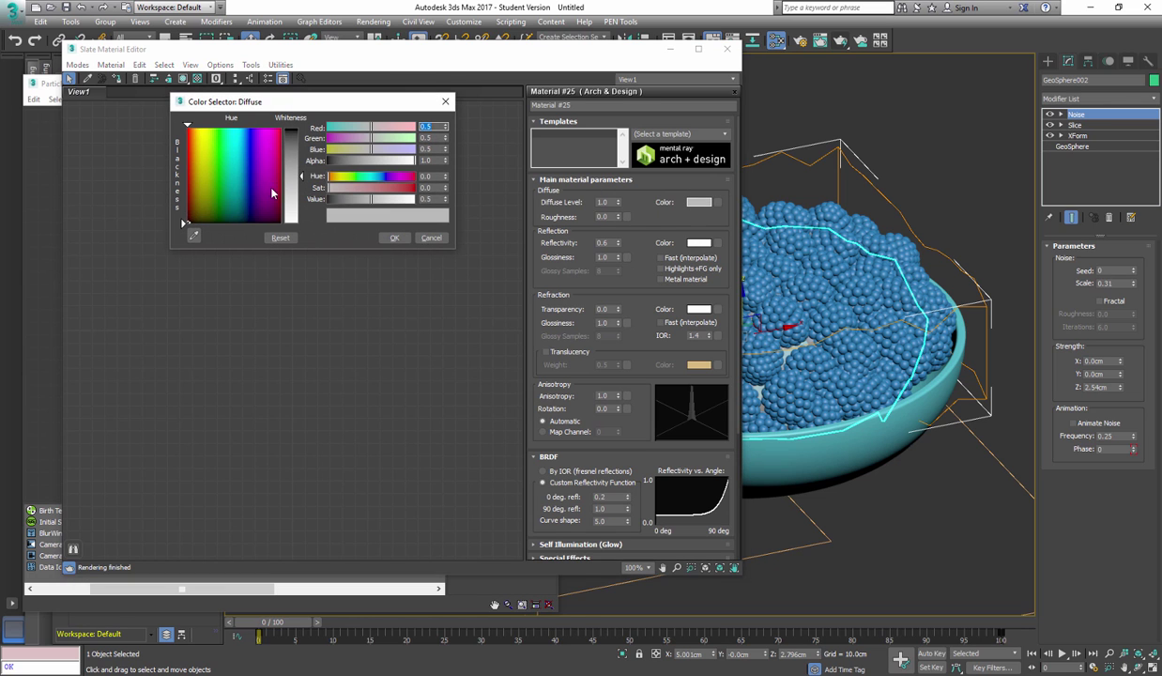
pyautogui.moveTo(283, 169); pyautogui.dragTo(302, 167)
pyautogui.moveTo(196, 136); pyautogui.dragTo(185, 127)
pyautogui.moveTo(292, 155); pyautogui.dragTo(292, 126)
pyautogui.click(394, 238)
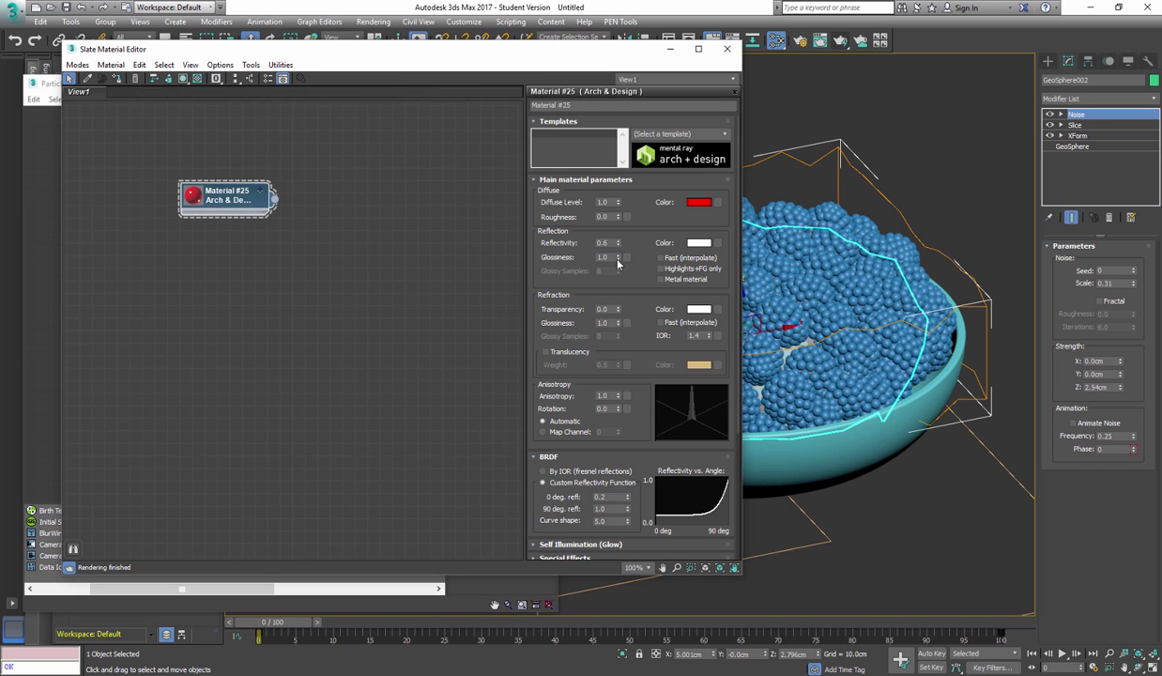
# Set the red material's reflectivity to 0.3 and glossiness to 0.56, and enlarge its node preview.
pyautogui.moveTo(618, 257); pyautogui.dragTo(614, 288)
pyautogui.moveTo(268, 215)
pyautogui.mouseDown()
pyautogui.moveTo(380, 280)
pyautogui.moveTo(246, 216)
pyautogui.mouseUp()
pyautogui.rightClick(194, 197)
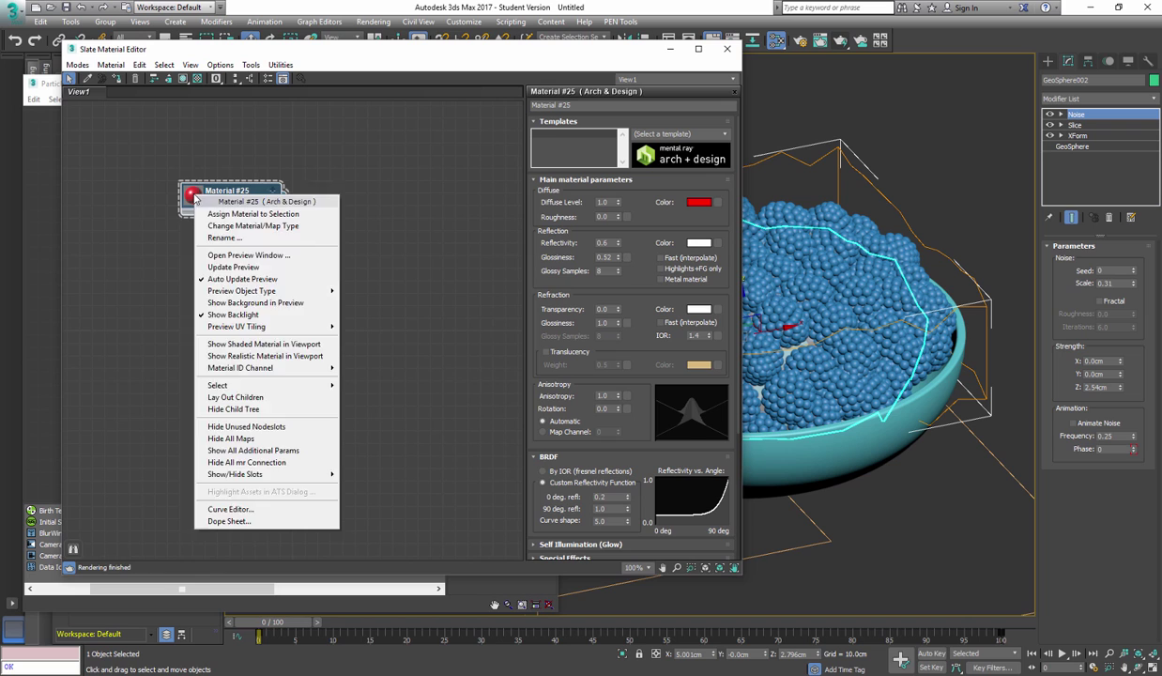
pyautogui.click(248, 281)
pyautogui.moveTo(250, 192); pyautogui.dragTo(263, 167)
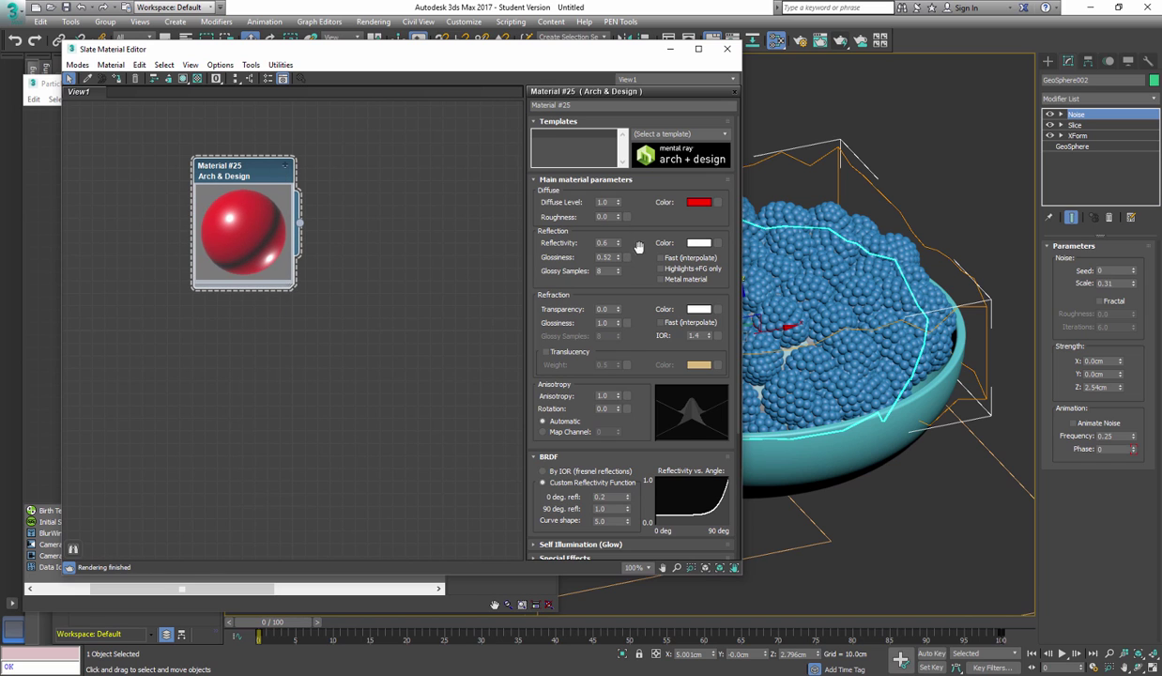
pyautogui.moveTo(617, 244)
pyautogui.mouseDown()
pyautogui.moveTo(610, 276)
pyautogui.moveTo(623, 267)
pyautogui.moveTo(619, 235)
pyautogui.mouseUp()
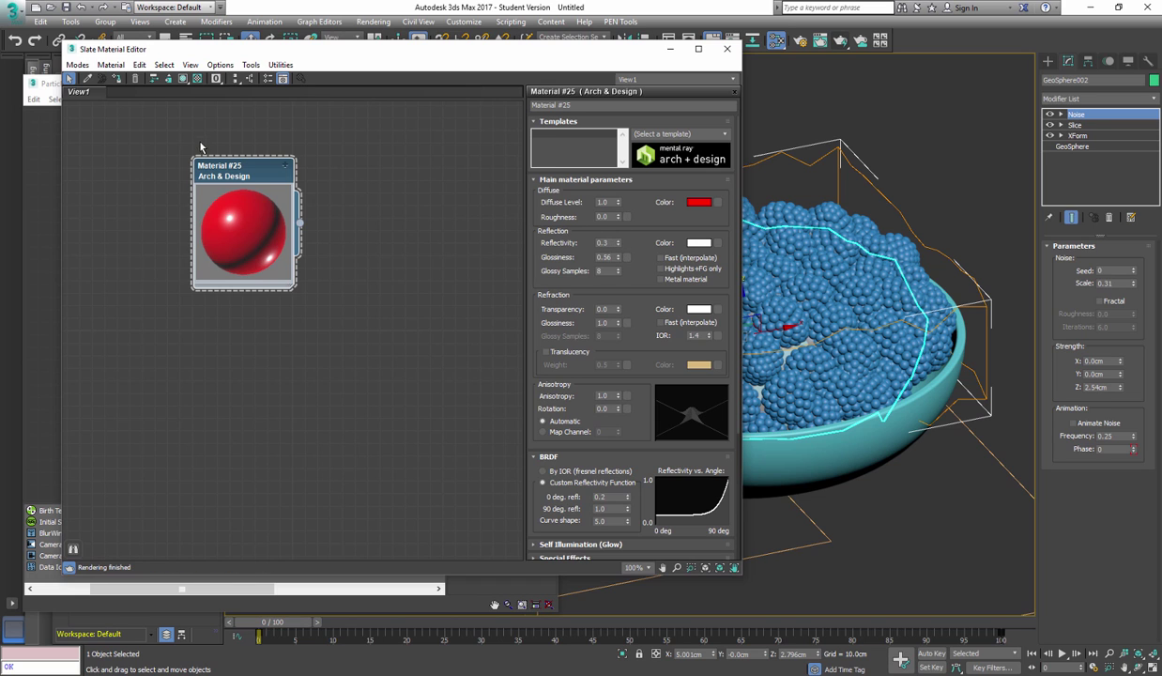
# Duplicate the red material below the original and set the copy's diffuse colour to a near-black blue (red 0.0, green 0.008, blue 0.024).
pyautogui.keyDown('shift'); pyautogui.moveTo(242, 233); pyautogui.dragTo(243, 372); pyautogui.keyUp('shift')
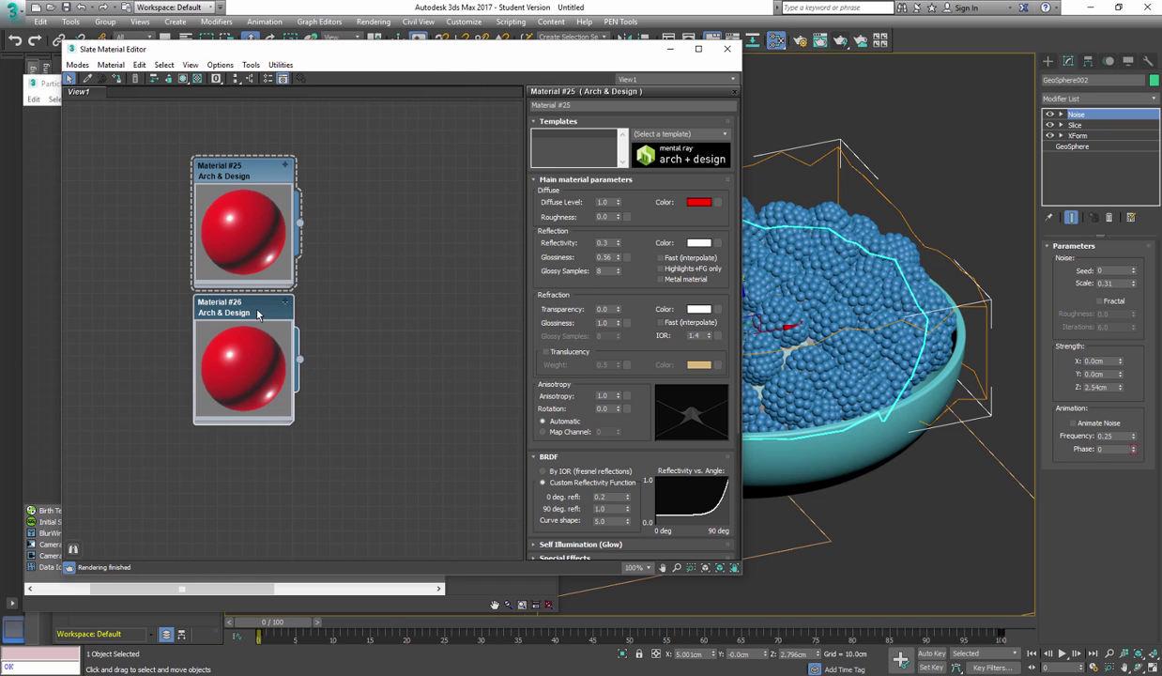
pyautogui.doubleClick(255, 317)
pyautogui.click(700, 203)
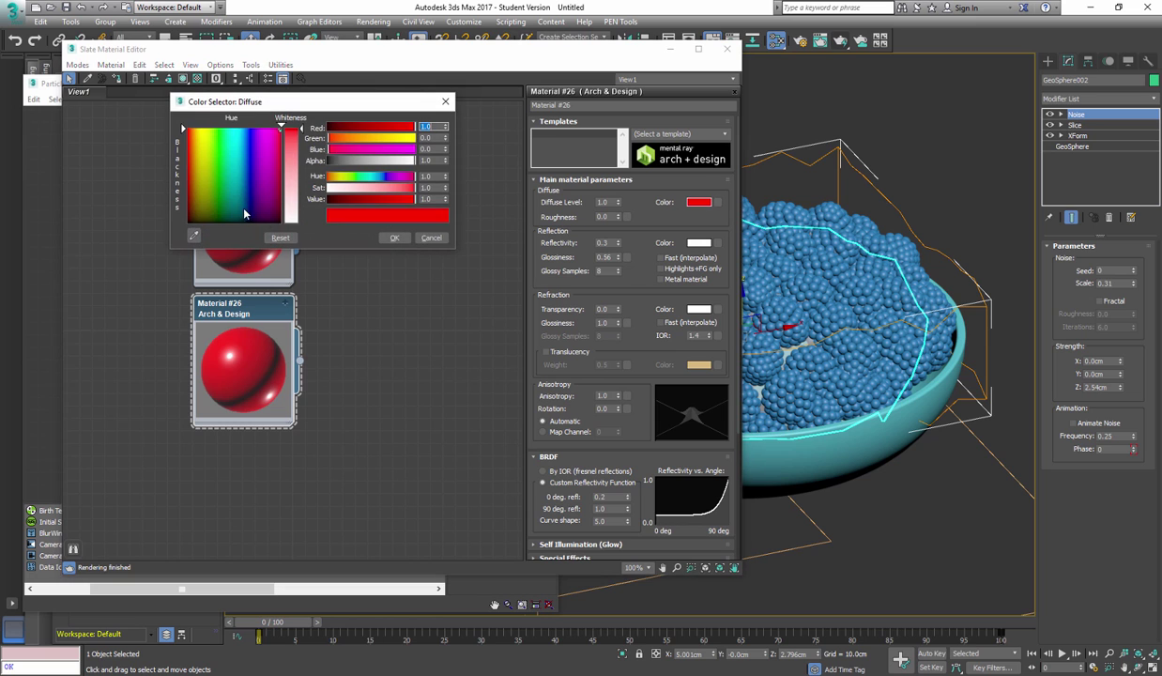
pyautogui.moveTo(249, 214); pyautogui.dragTo(245, 221)
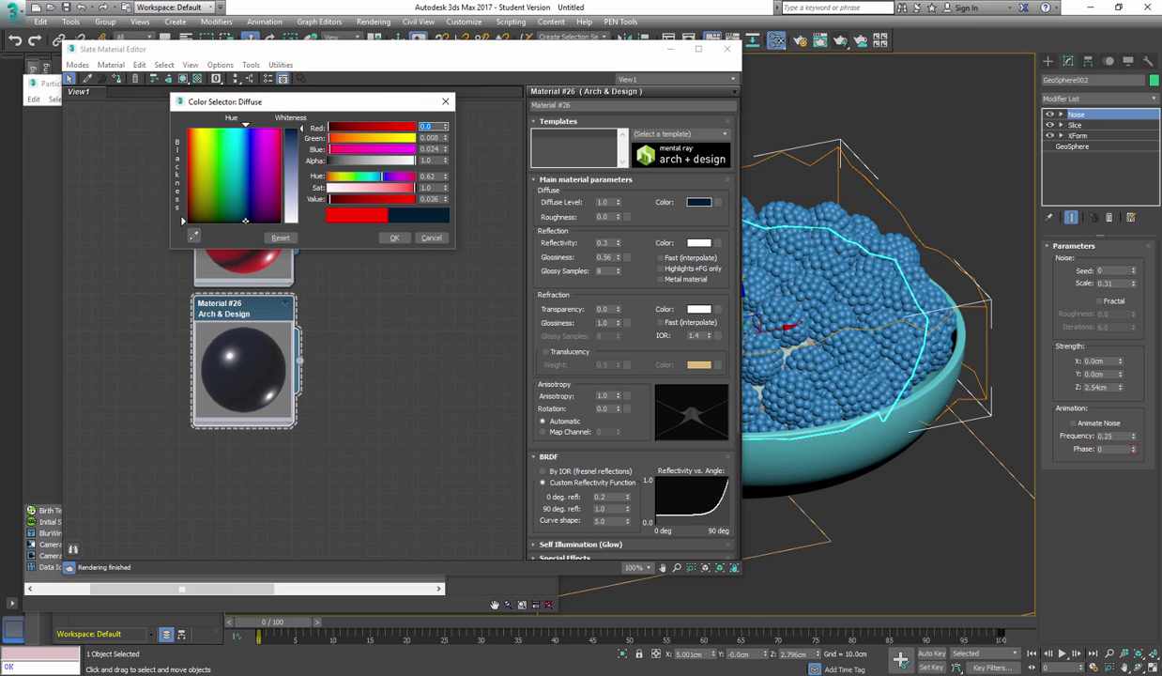
pyautogui.click(395, 237)
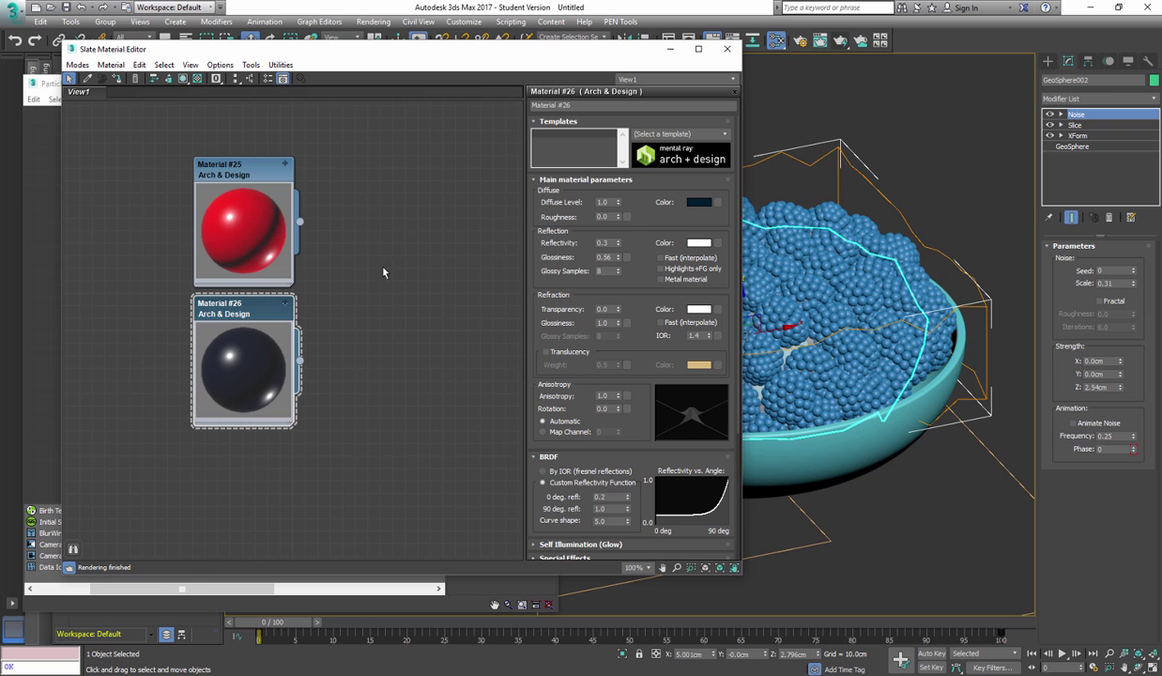
# Wire the red material into a new Multi/Sub-Object material and set its number of materials to 2.
pyautogui.moveTo(300, 223); pyautogui.dragTo(385, 248)
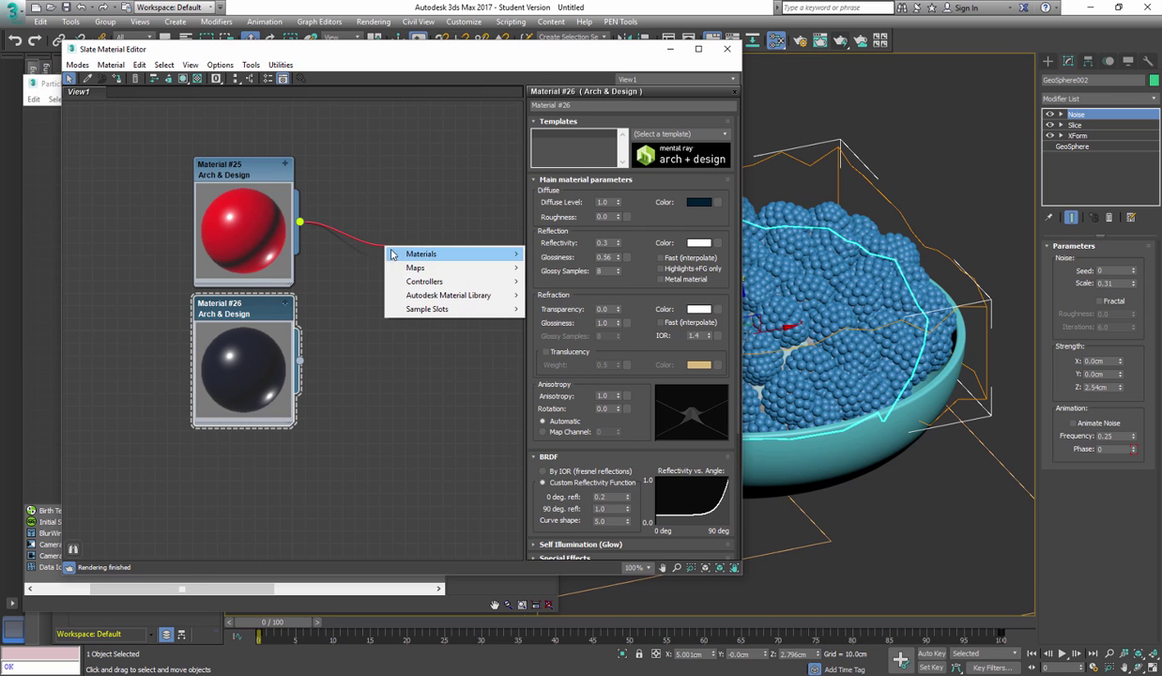
pyautogui.moveTo(425, 257)
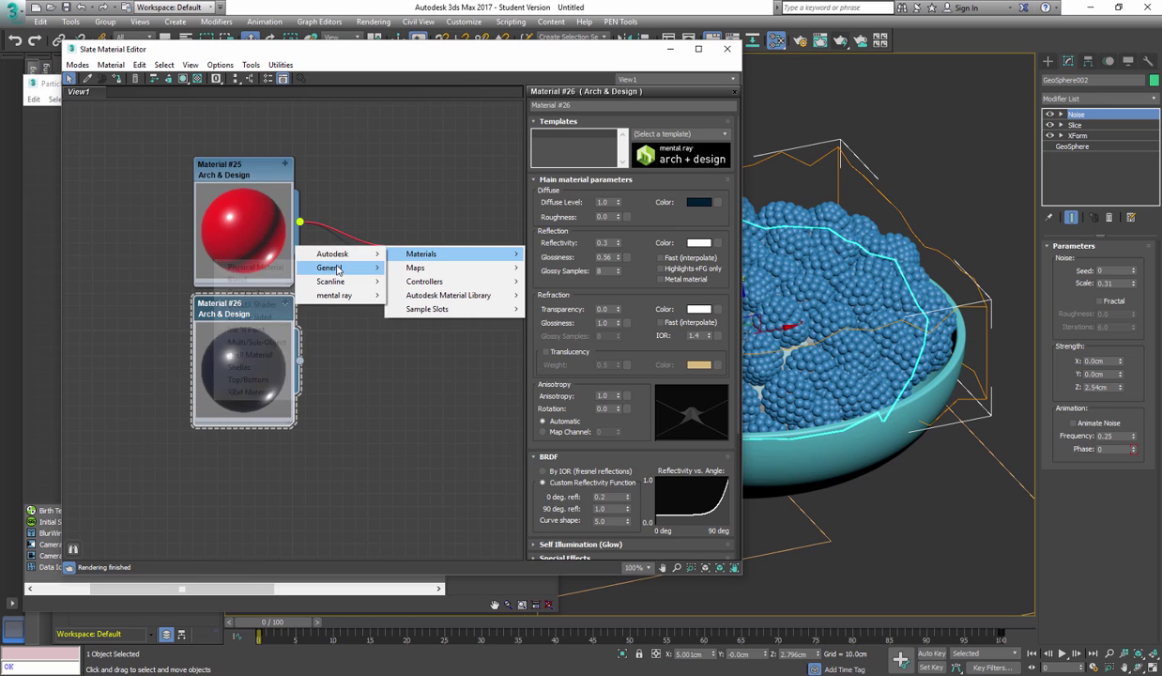
pyautogui.moveTo(330, 267)
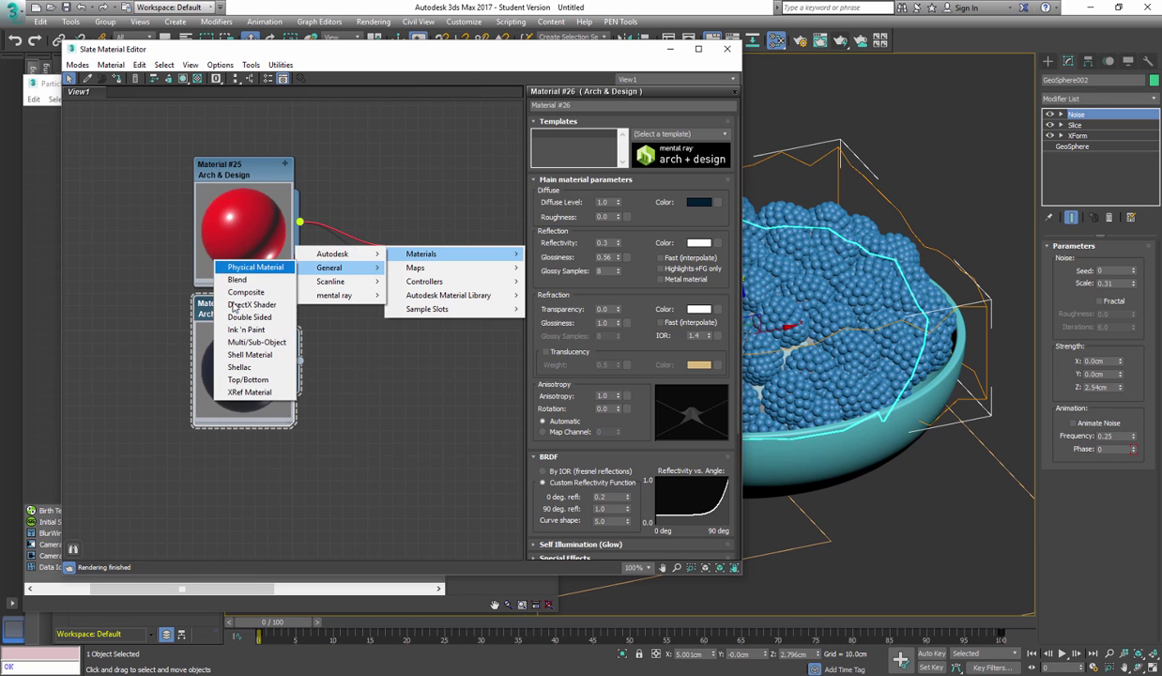
pyautogui.click(256, 343)
pyautogui.doubleClick(398, 240)
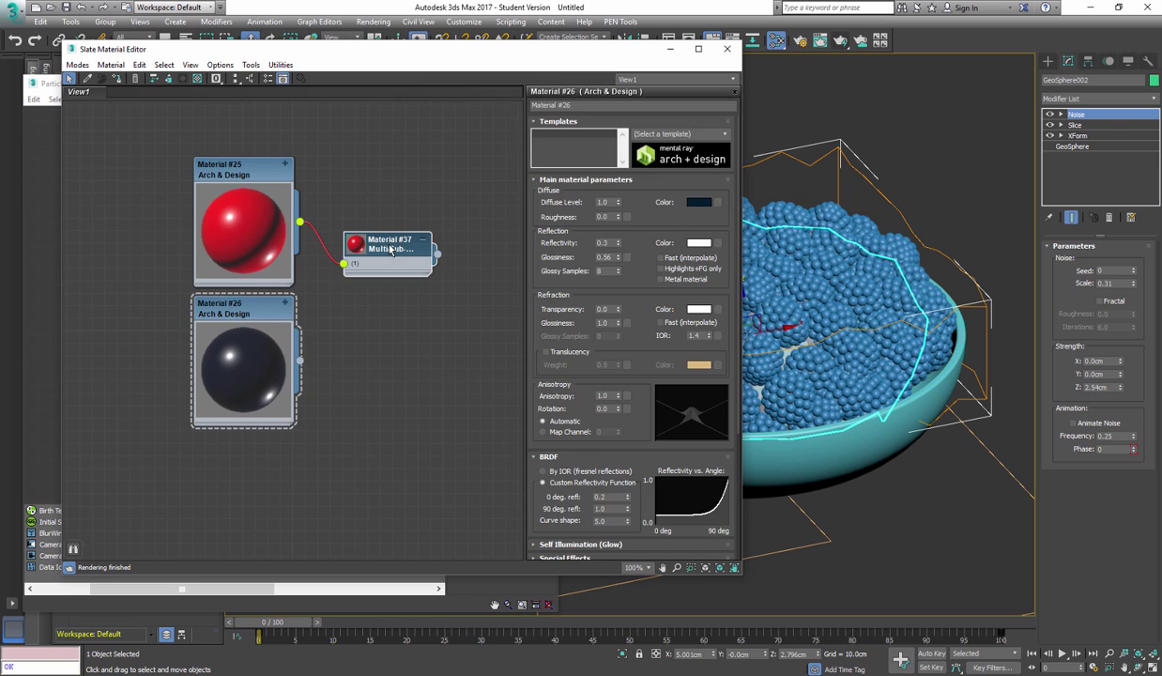
pyautogui.click(585, 141)
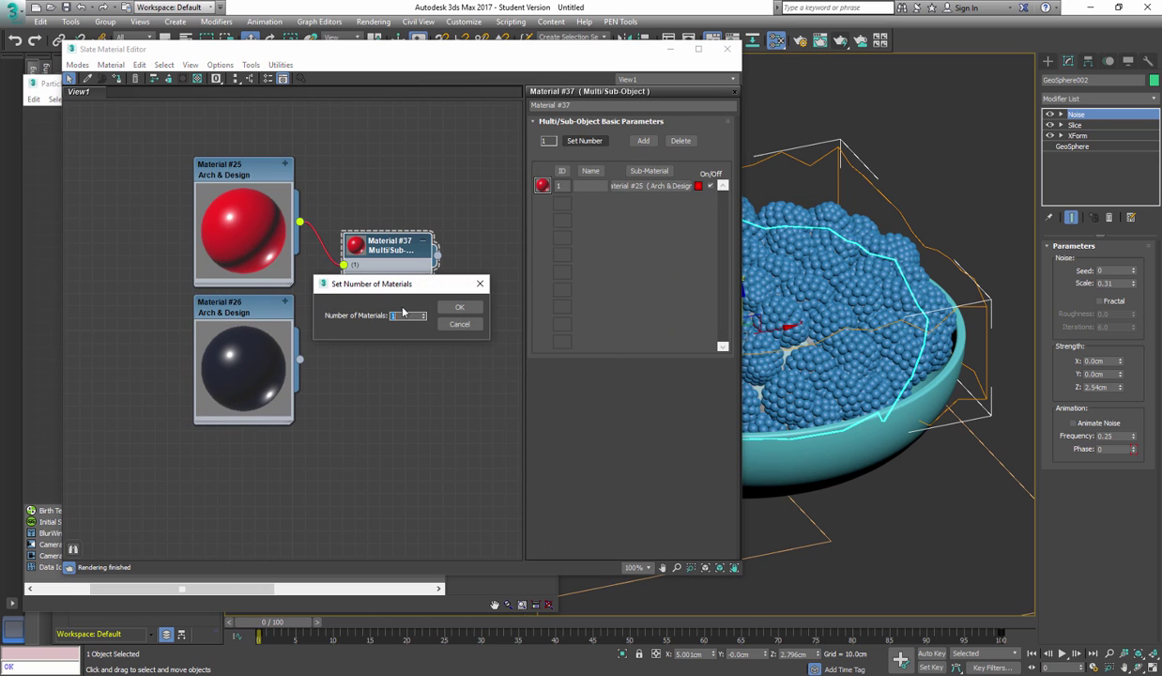
pyautogui.click(424, 313)
pyautogui.click(459, 307)
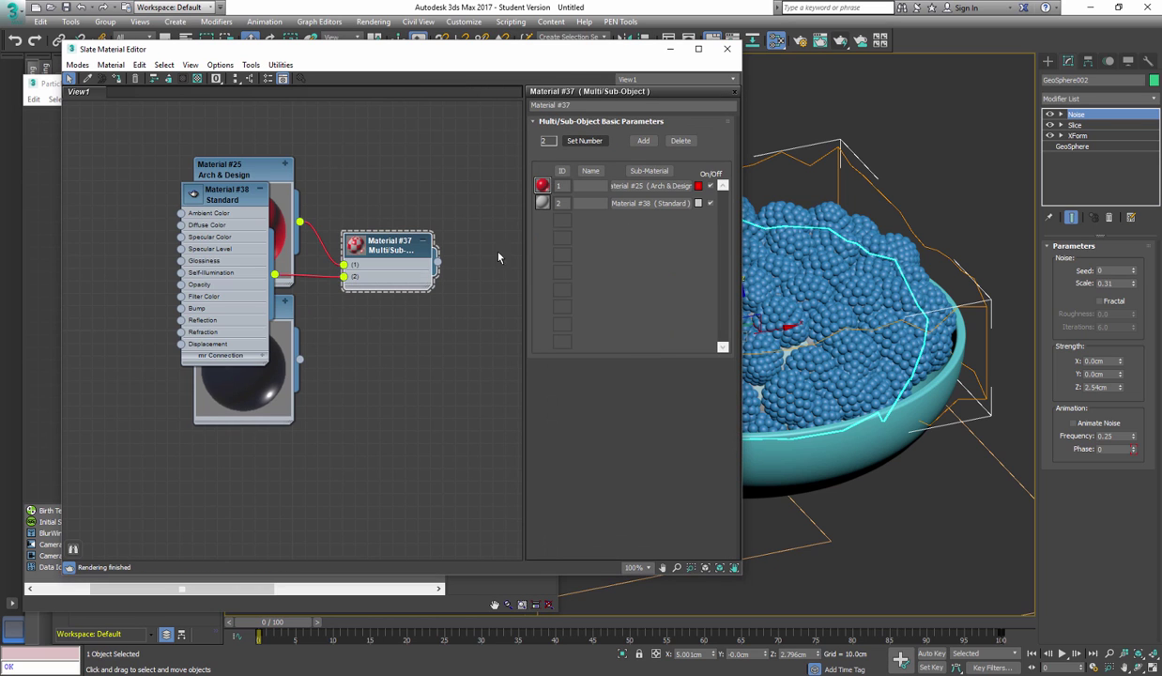
# Delete the default Standard sub-material and connect the dark blue material to slot 2 of the Multi/Sub-Object material.
pyautogui.click(249, 207)
pyautogui.press('Delete')
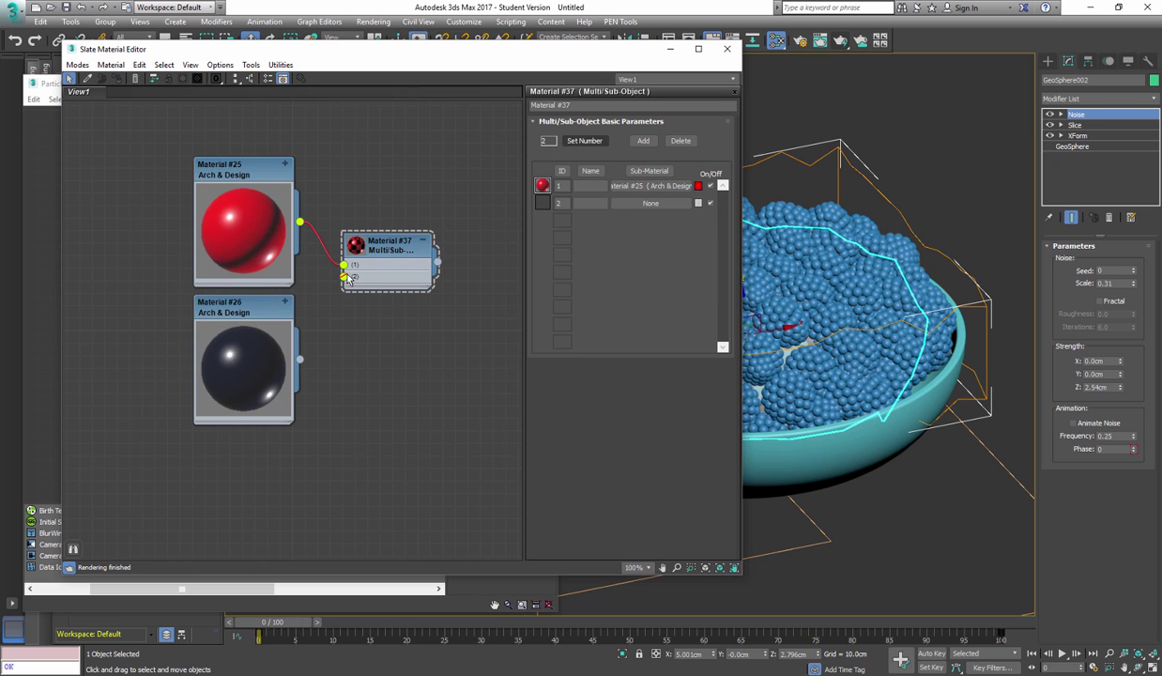
pyautogui.moveTo(317, 359); pyautogui.dragTo(300, 358)
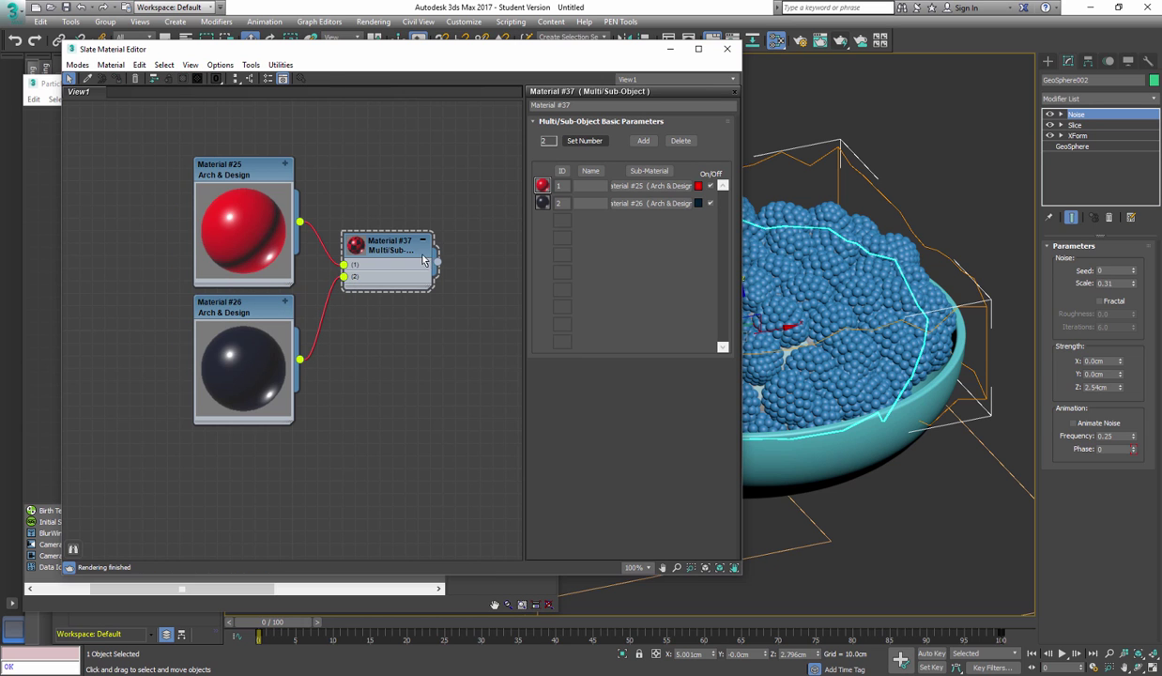
# Assign the Multi/Sub-Object material to the Material Static operator as an instance and close the material editor.
pyautogui.moveTo(473, 59); pyautogui.dragTo(968, 24)
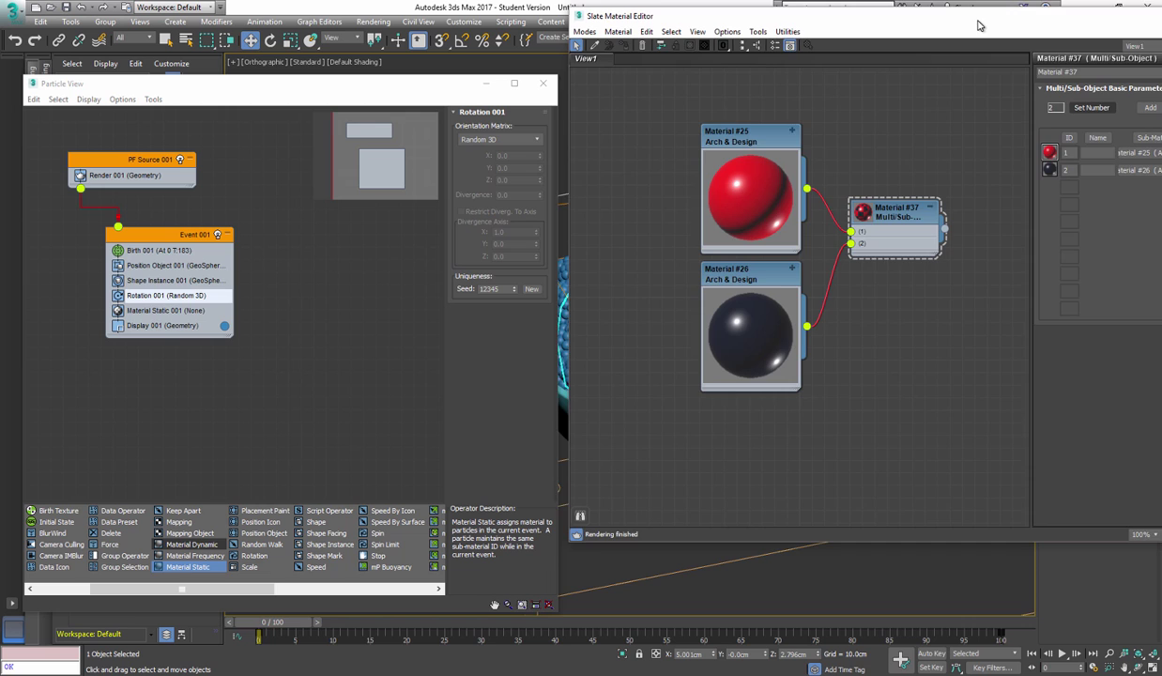
pyautogui.click(165, 309)
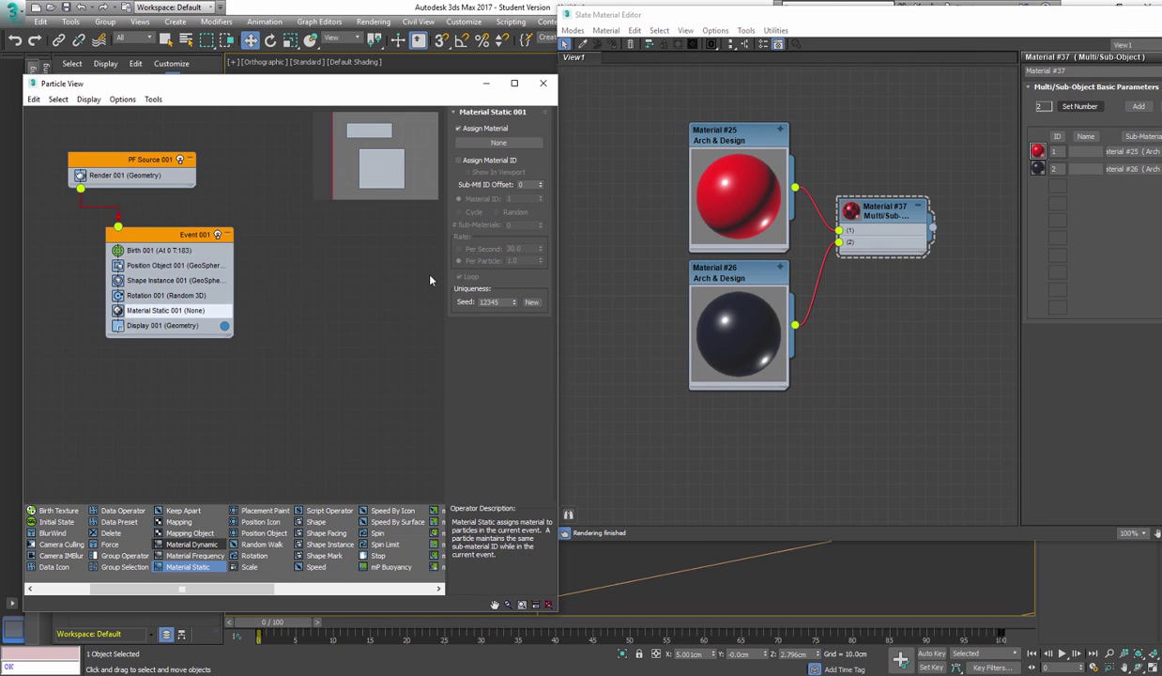
pyautogui.click(934, 232)
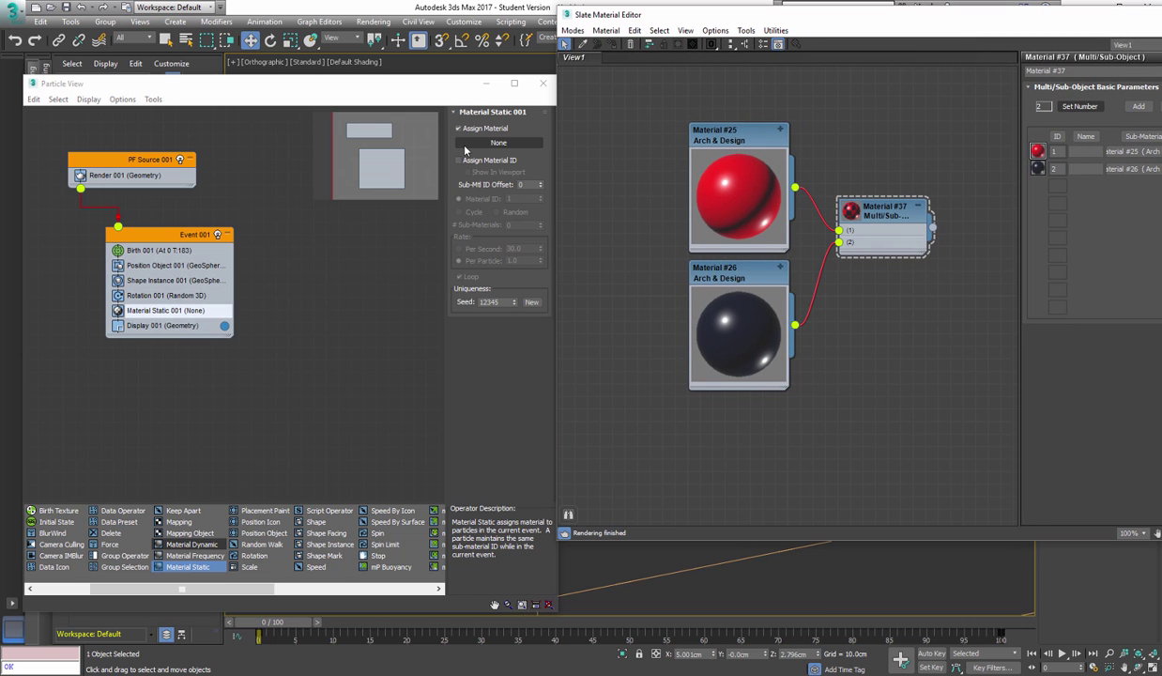
pyautogui.moveTo(1015, 224); pyautogui.dragTo(488, 144)
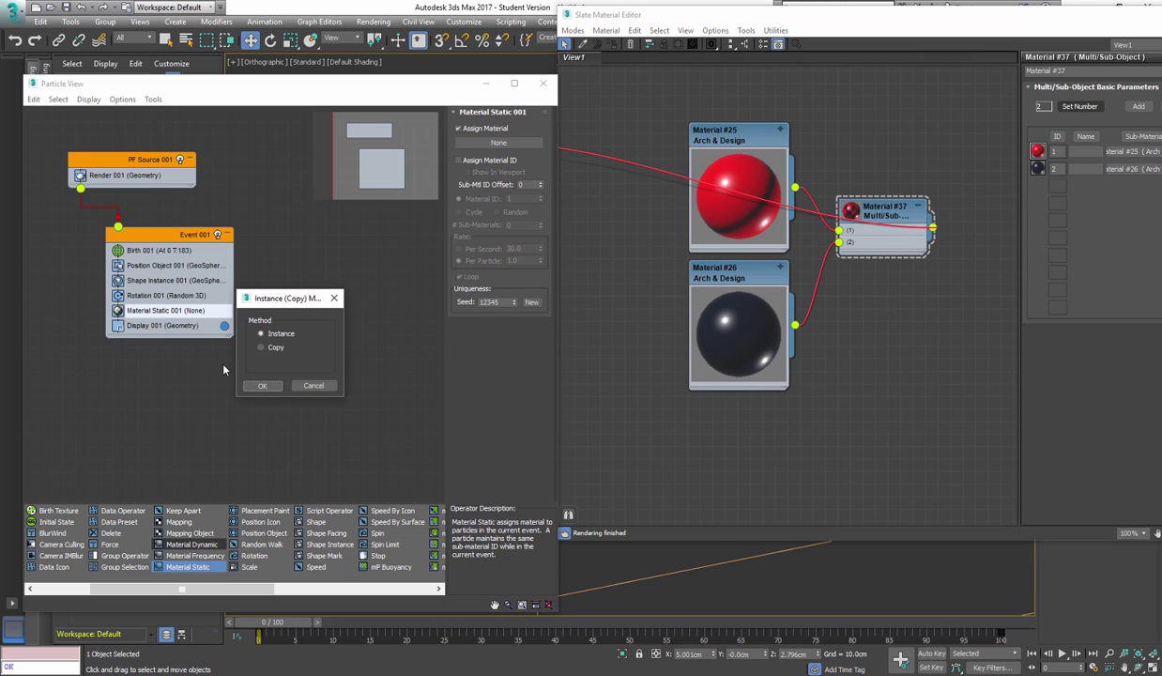
pyautogui.click(262, 386)
pyautogui.moveTo(870, 23); pyautogui.dragTo(348, 96)
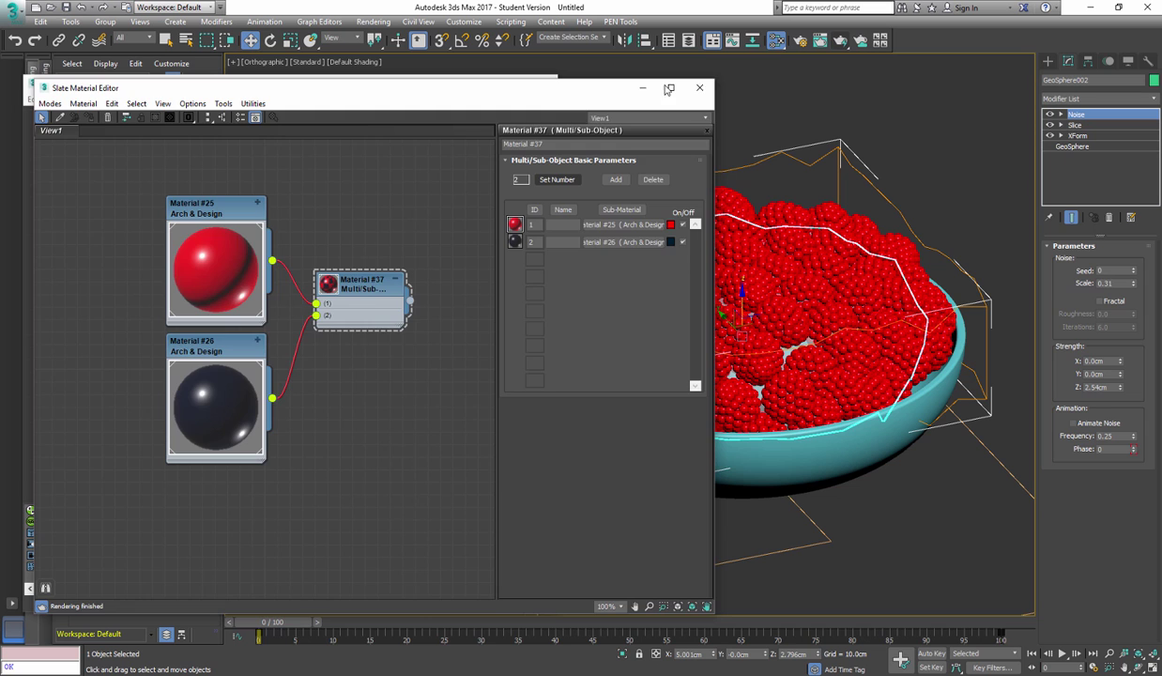
pyautogui.click(703, 88)
# Enable Assign Material ID in the Material Static operator and set the ID assignment to Random.
pyautogui.moveTo(431, 84); pyautogui.dragTo(464, 72)
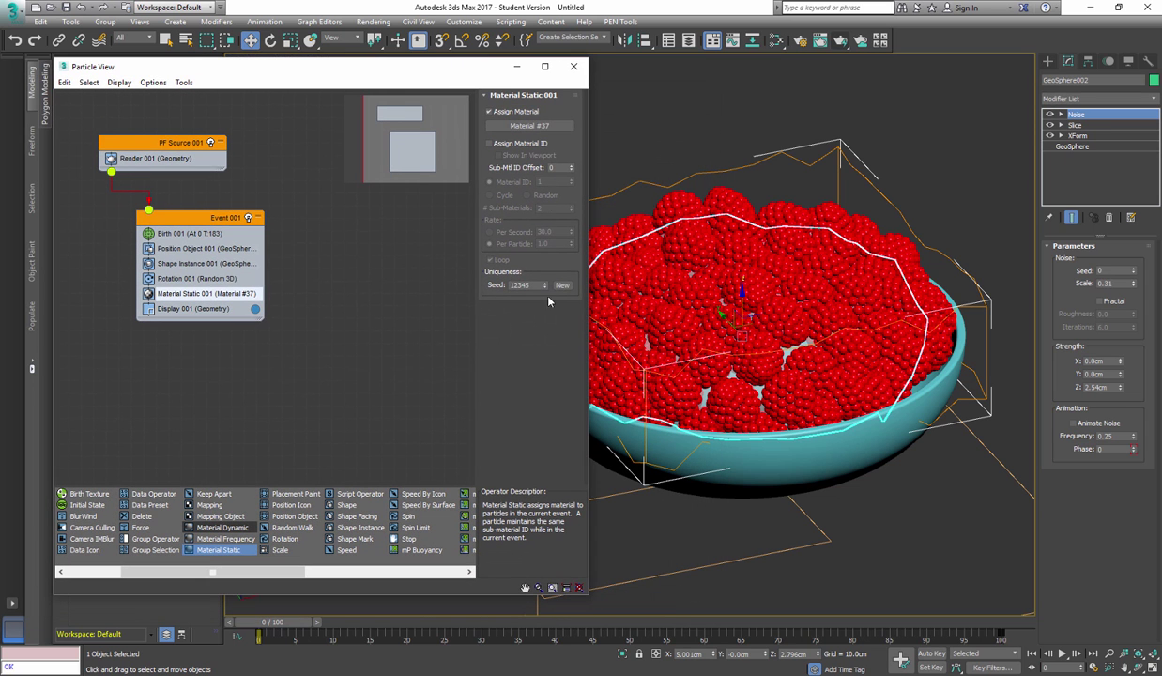
pyautogui.click(489, 144)
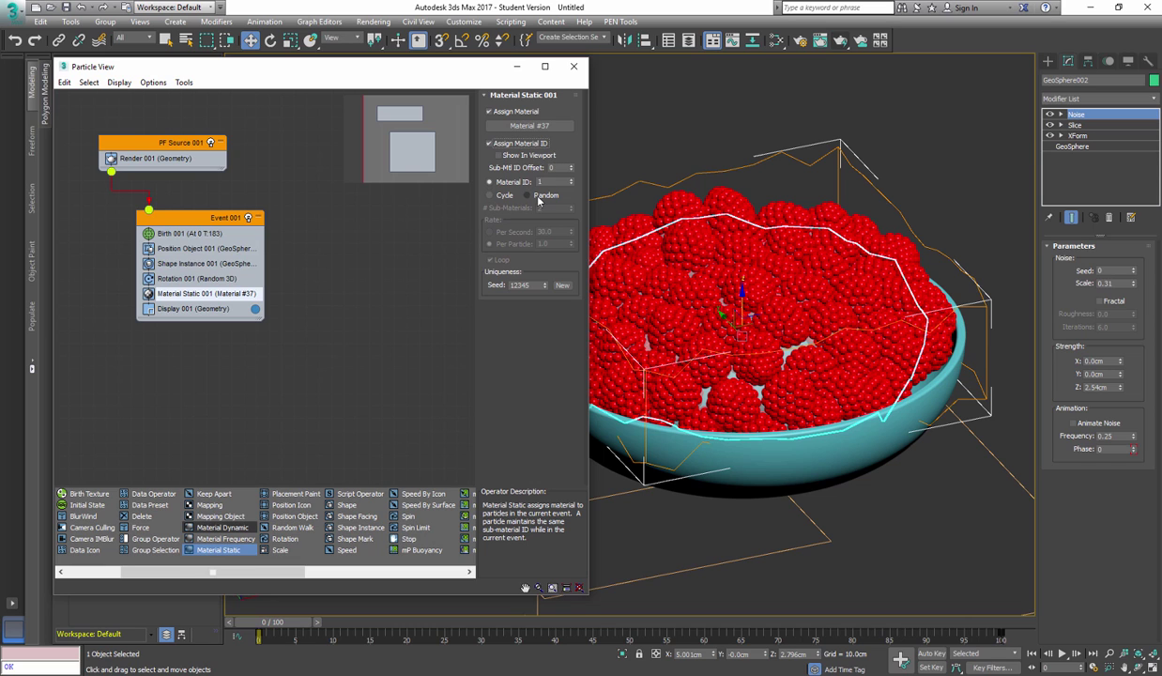
pyautogui.click(539, 198)
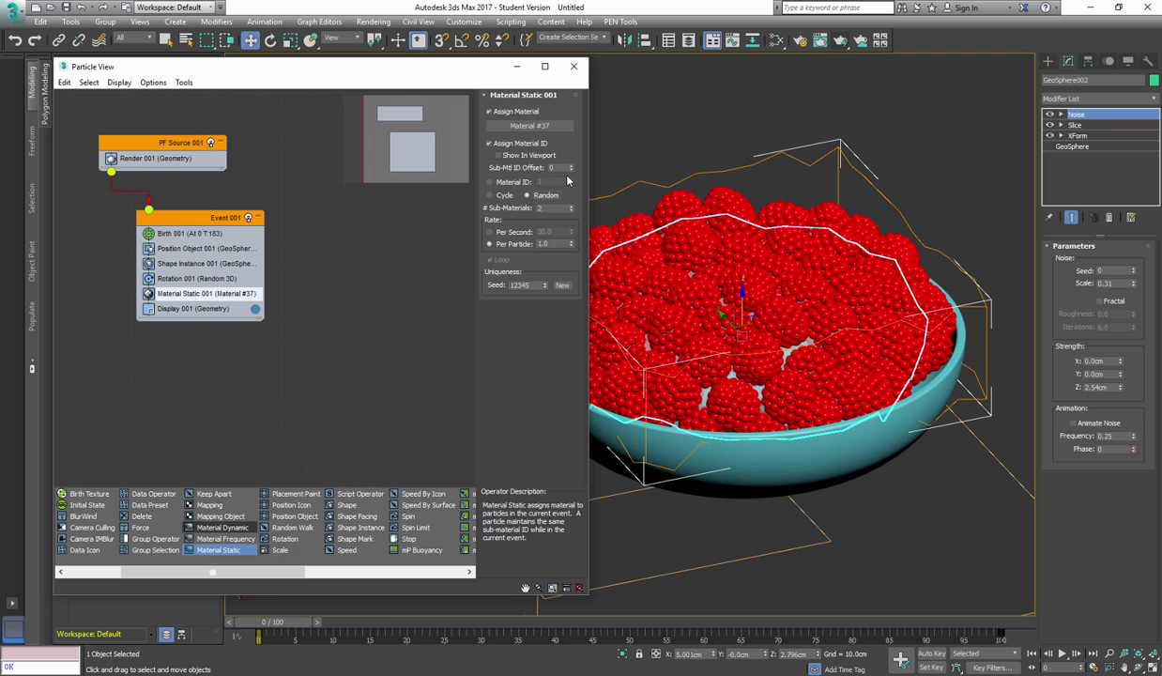
pyautogui.rightClick(760, 310)
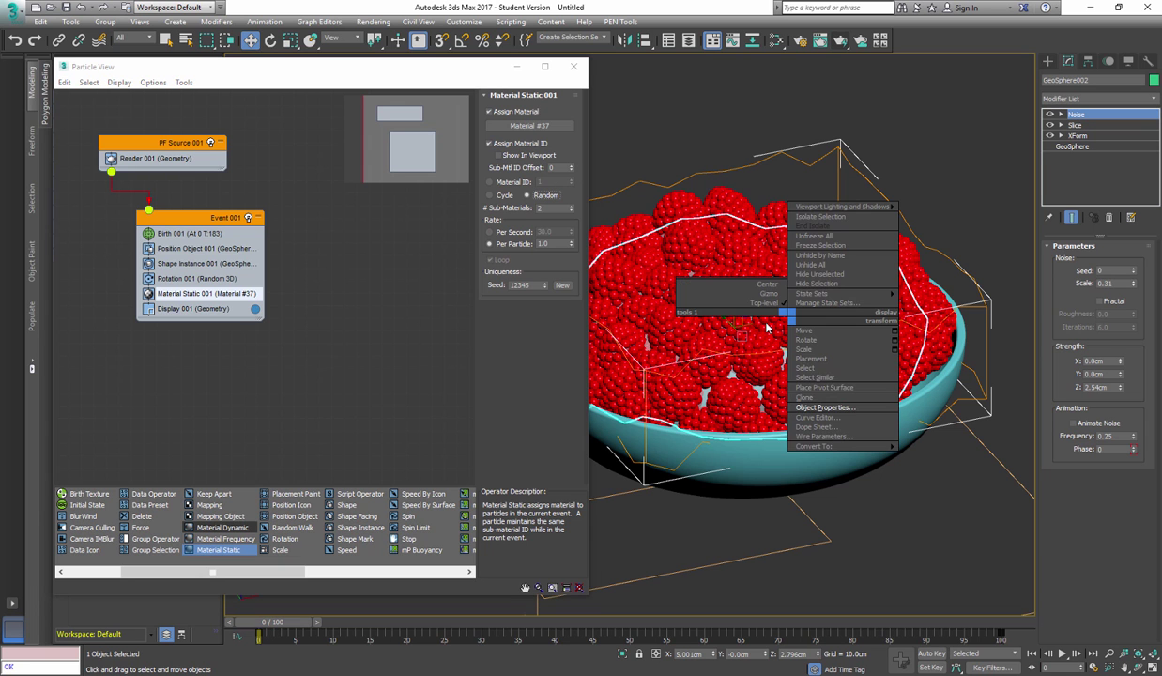
pyautogui.click(894, 291)
# Set the PF Source viewport quantity multiplier to 100%.
pyautogui.moveTo(835, 298); pyautogui.dragTo(770, 319, button='middle')
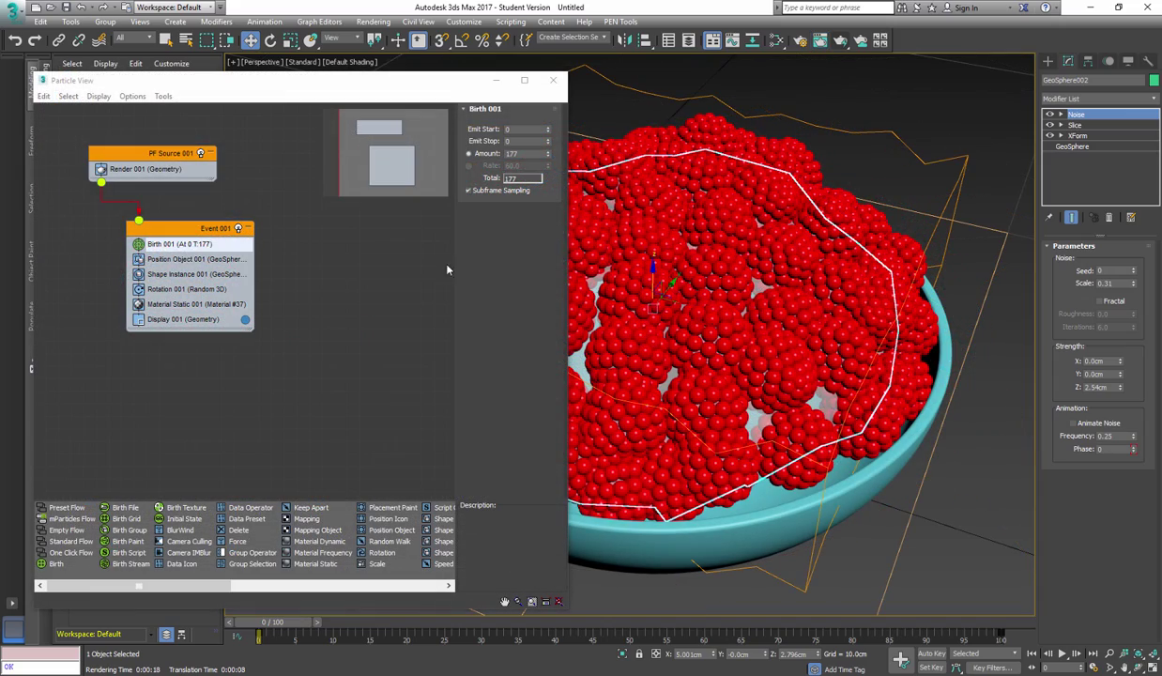
pyautogui.keyDown('alt'); pyautogui.moveTo(757, 323); pyautogui.dragTo(711, 300, button='middle'); pyautogui.keyUp('alt')
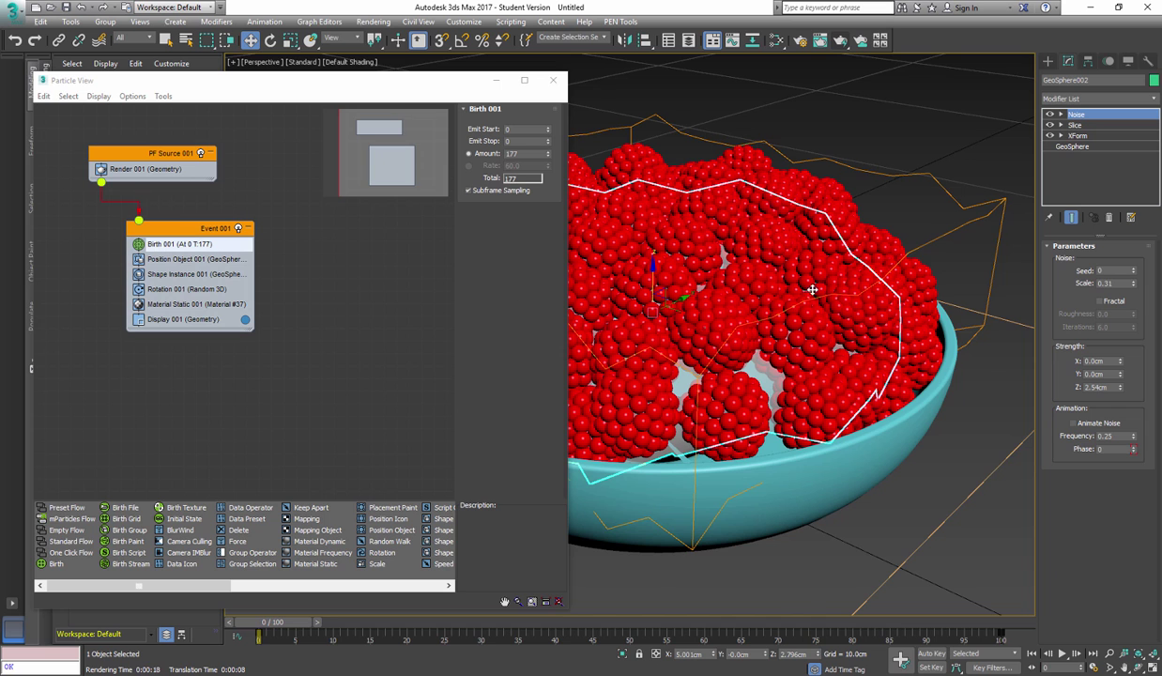
pyautogui.click(137, 171)
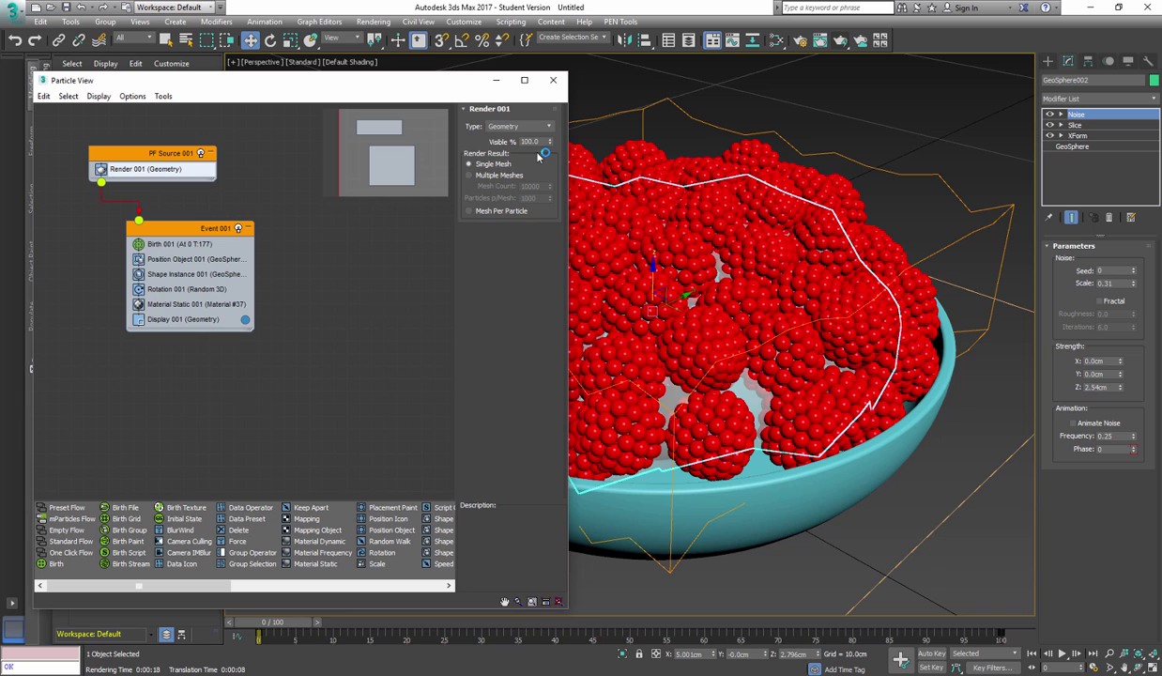
pyautogui.click(123, 156)
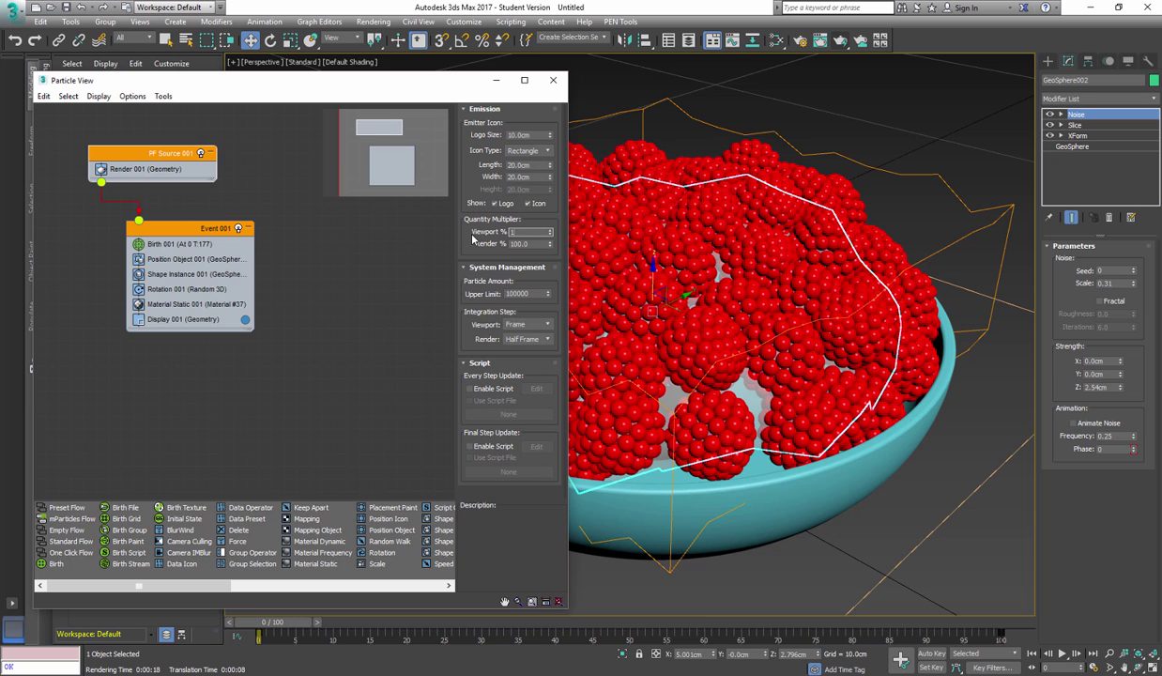
pyautogui.write('100')
pyautogui.press('Return')
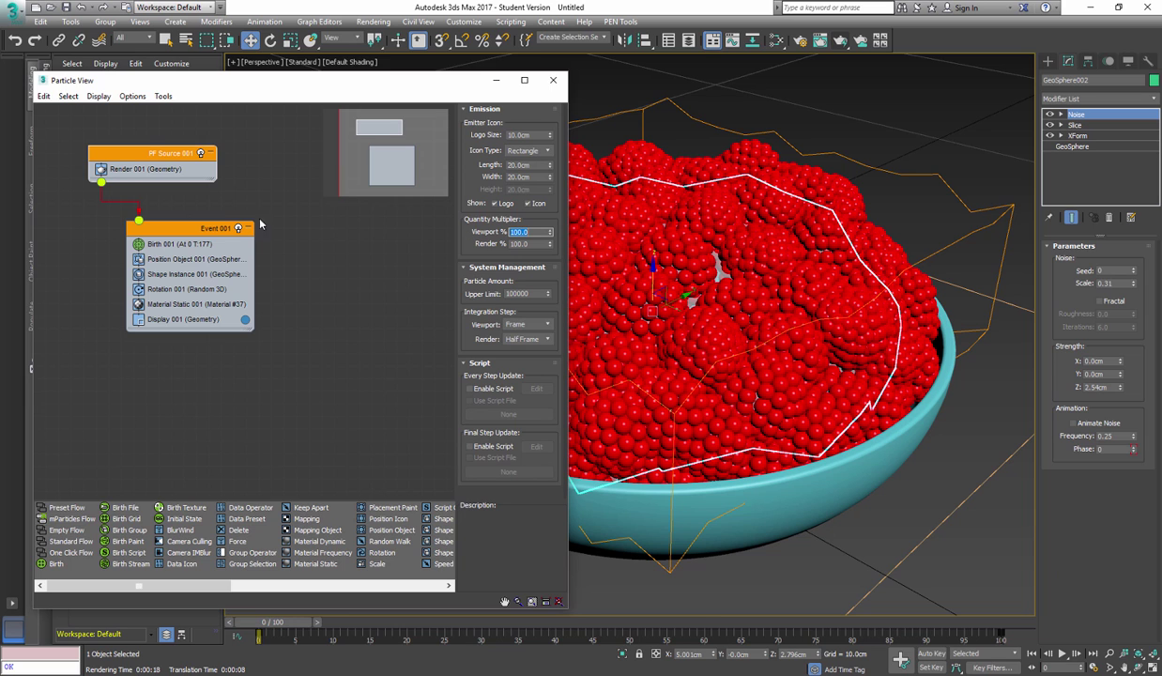
# Reduce the Birth operator's particle amount to 98 and render the perspective view.
pyautogui.click(179, 244)
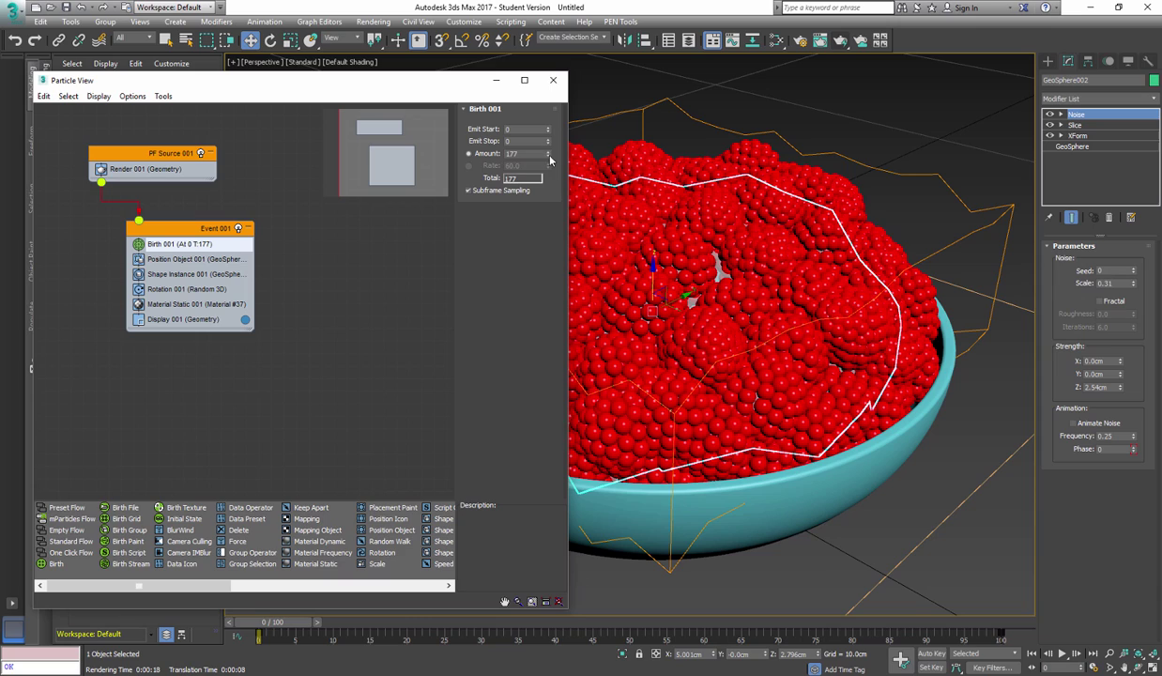
pyautogui.moveTo(548, 154); pyautogui.dragTo(555, 198)
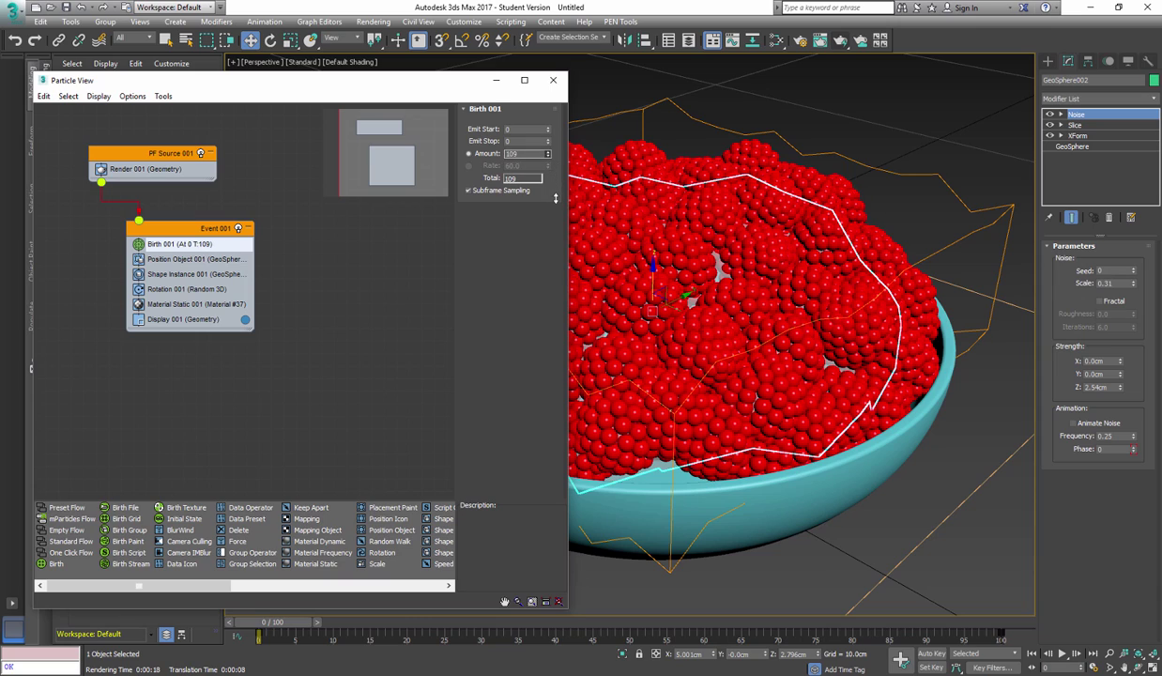
pyautogui.moveTo(408, 89); pyautogui.dragTo(242, 95)
pyautogui.keyDown('alt'); pyautogui.moveTo(765, 324); pyautogui.dragTo(784, 417, button='middle'); pyautogui.keyUp('alt')
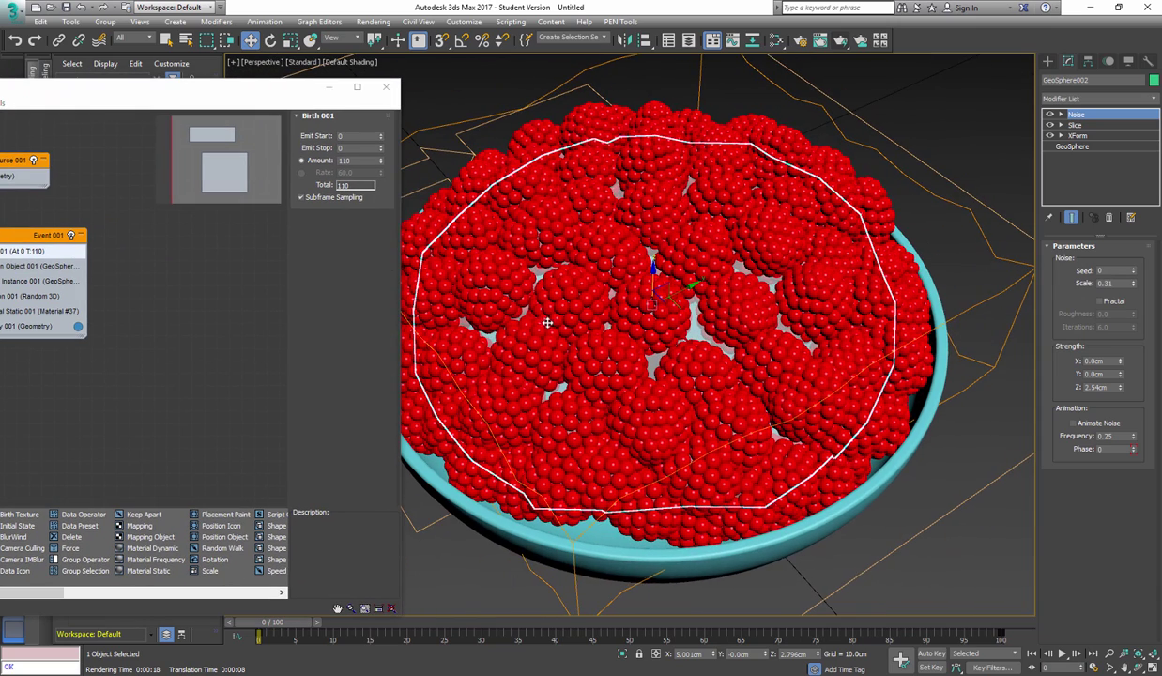
pyautogui.moveTo(384, 166); pyautogui.dragTo(387, 170)
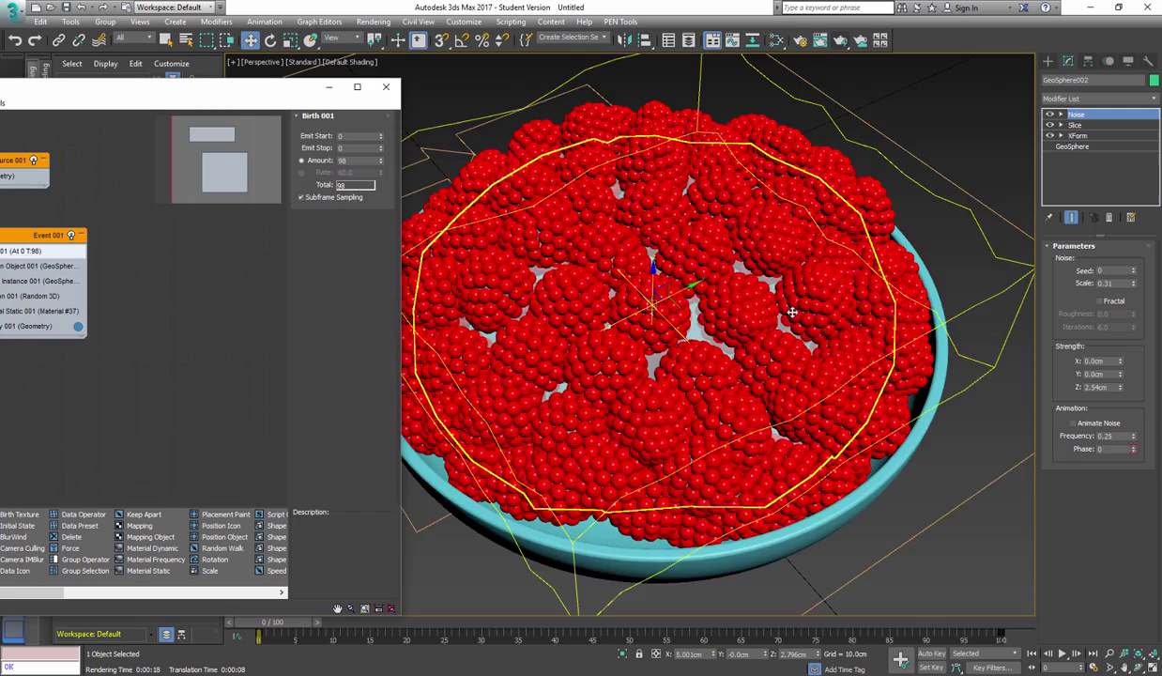
pyautogui.keyDown('alt'); pyautogui.moveTo(791, 314); pyautogui.dragTo(721, 306, button='middle'); pyautogui.keyUp('alt')
pyautogui.hotkey('shift', 'q')
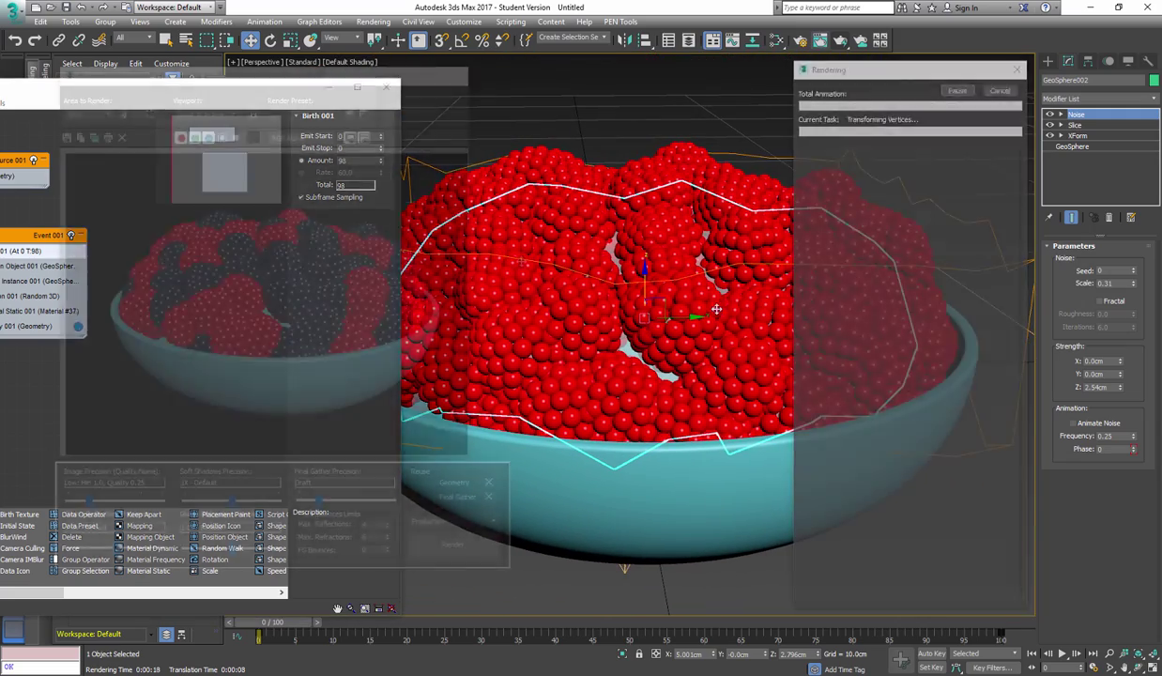
# Set the Shape Instance operator's scale to 91% with 15% variation and close Particle View.
pyautogui.moveTo(43, 97)
pyautogui.press('6')
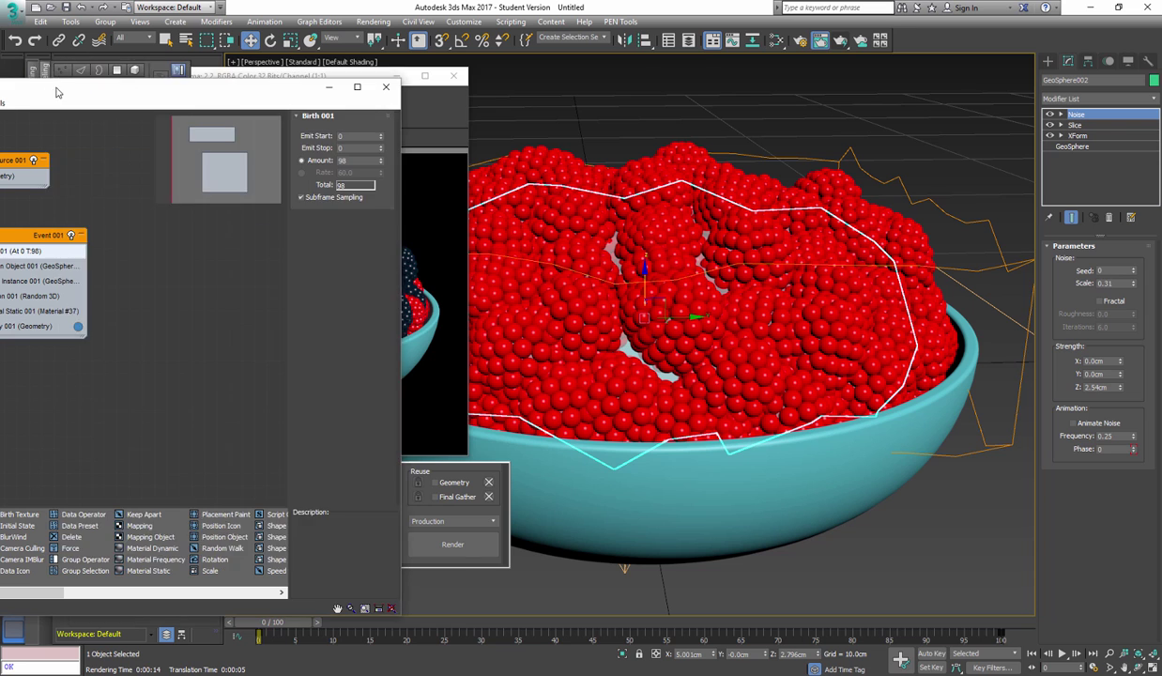
pyautogui.click(268, 275)
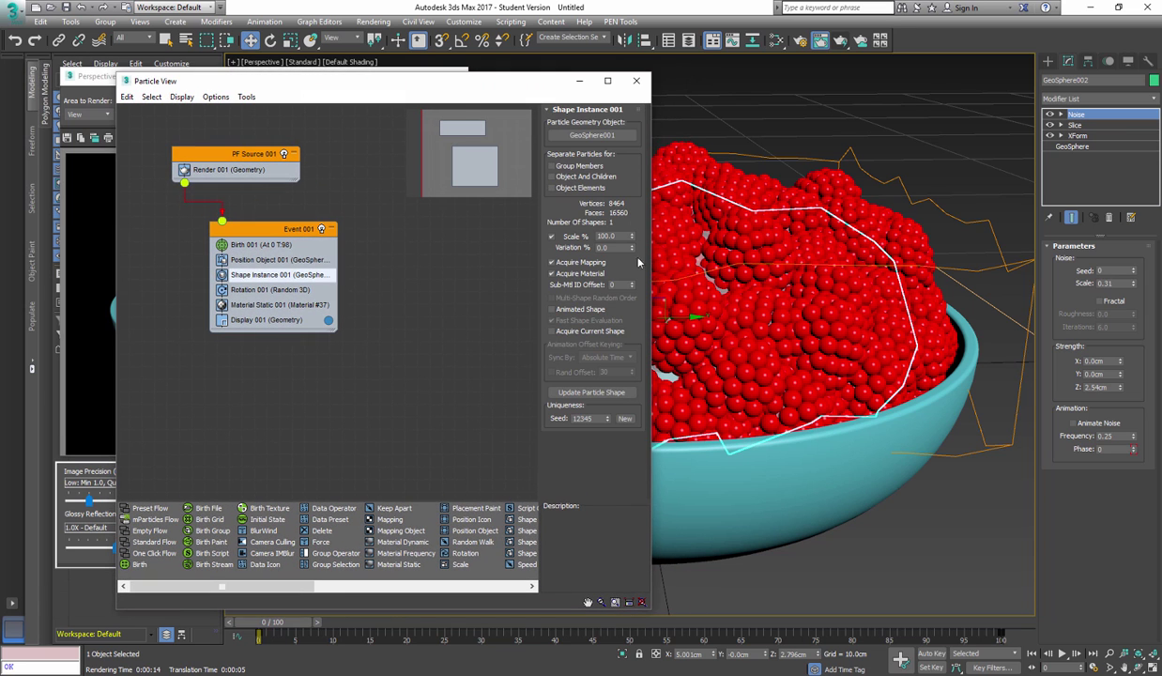
pyautogui.moveTo(631, 242); pyautogui.dragTo(632, 241)
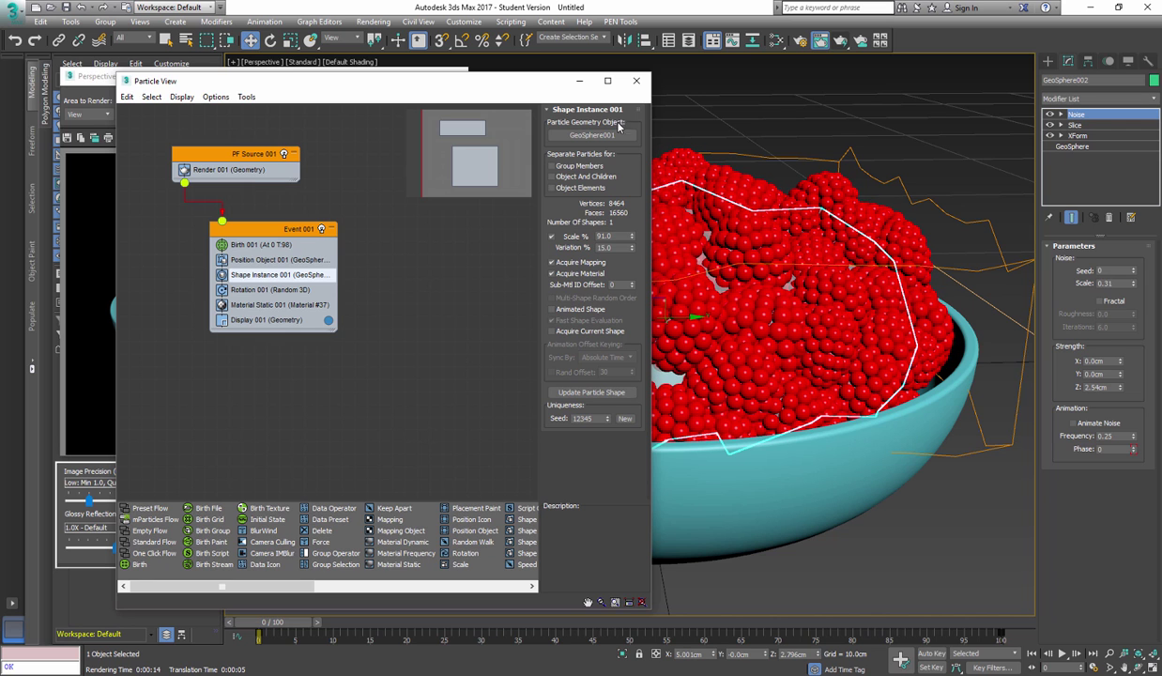
pyautogui.click(636, 83)
# Clone the emitter GeoSphere downward as a copy at Z 2.026 cm and rotate it about 43 degrees around Z.
pyautogui.keyDown('alt'); pyautogui.moveTo(704, 235); pyautogui.dragTo(700, 276, button='middle'); pyautogui.keyUp('alt')
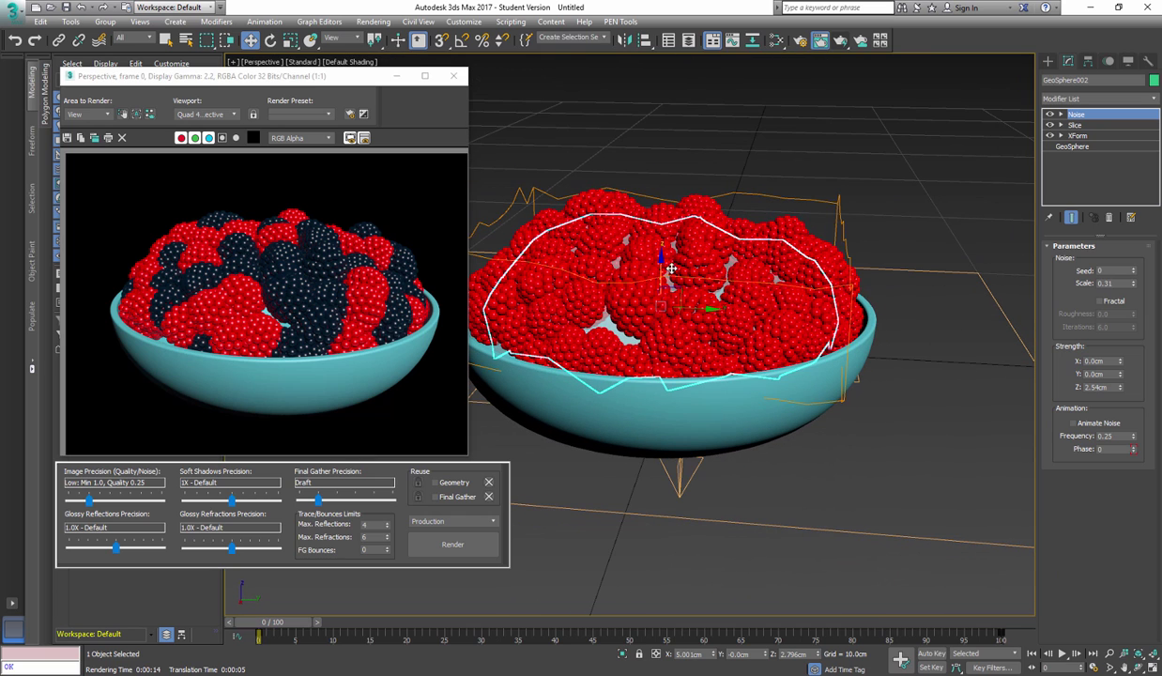
pyautogui.keyDown('shift'); pyautogui.moveTo(664, 270); pyautogui.dragTo(664, 300); pyautogui.keyUp('shift')
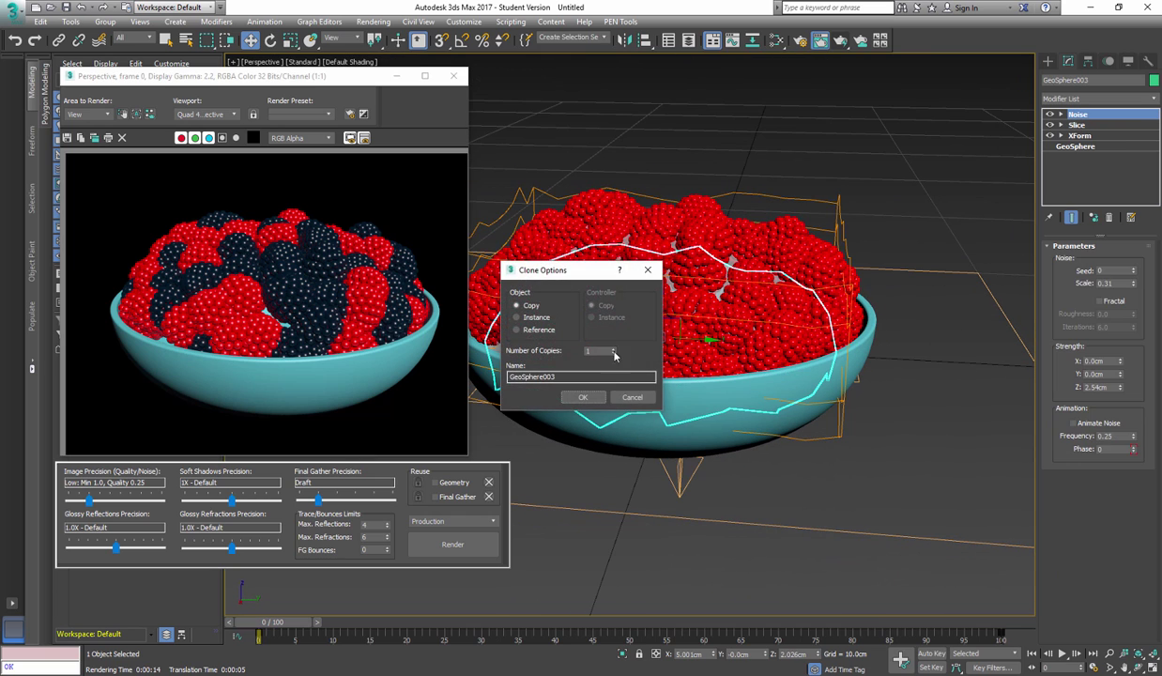
pyautogui.click(583, 397)
pyautogui.press('e')
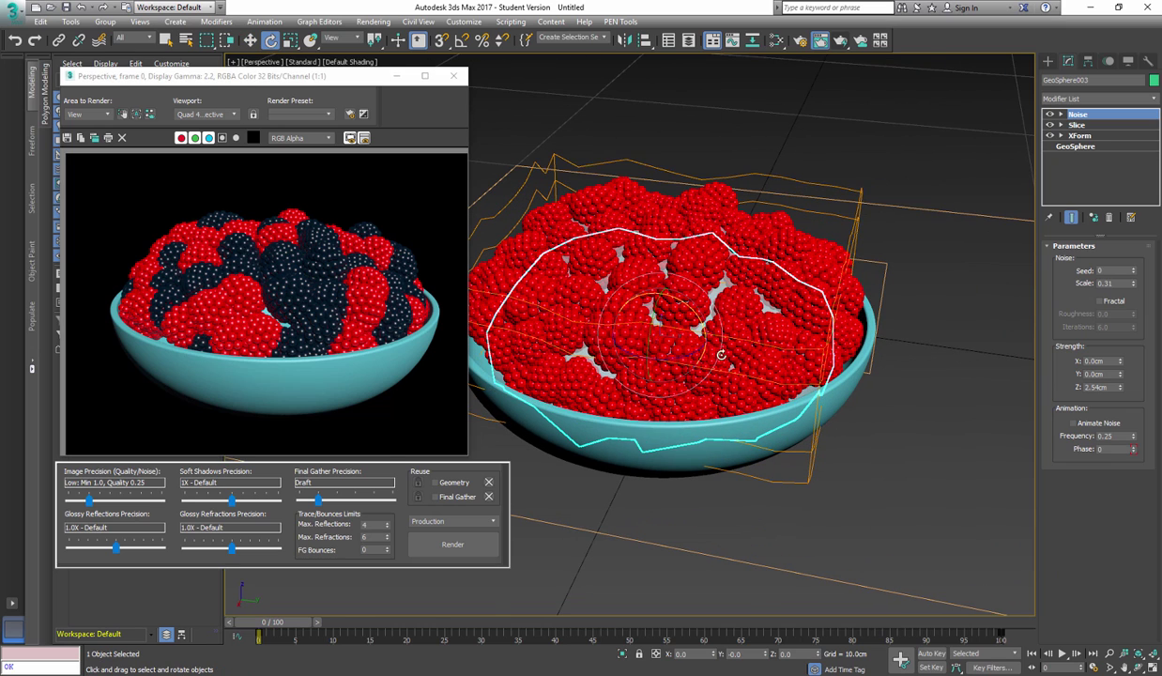
pyautogui.moveTo(696, 333); pyautogui.dragTo(713, 364)
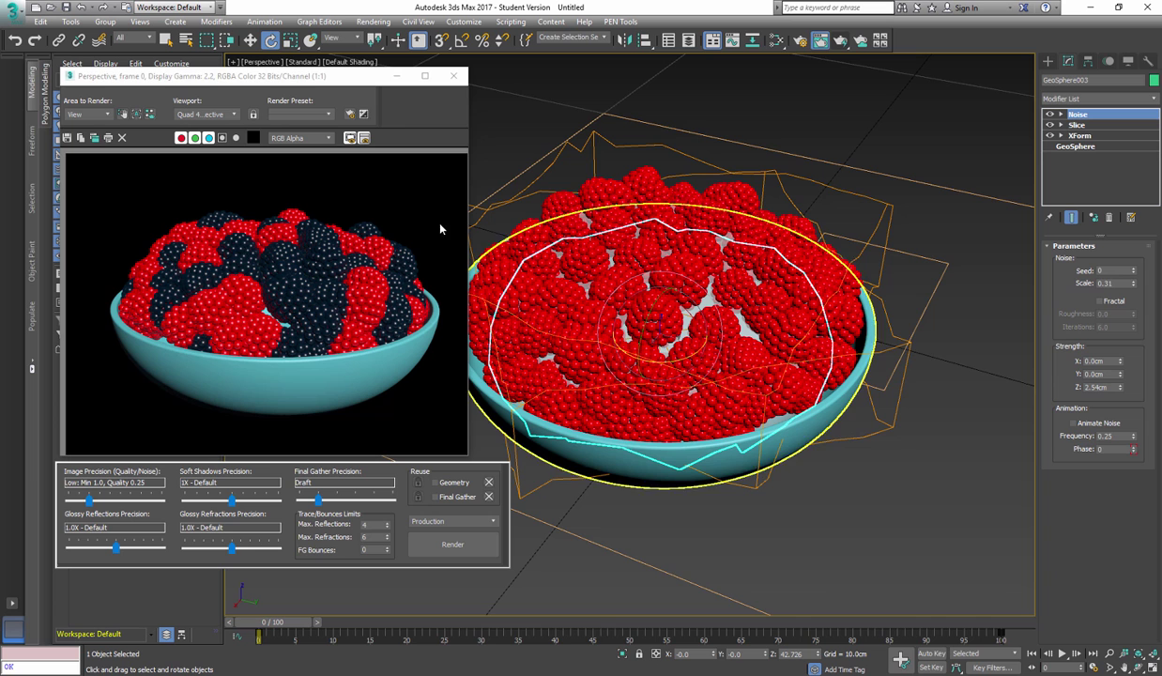
pyautogui.moveTo(696, 338); pyautogui.dragTo(701, 334, button='middle')
# Add the cloned GeoSphere003 to the emitter objects of the Position Object operator.
pyautogui.press('6')
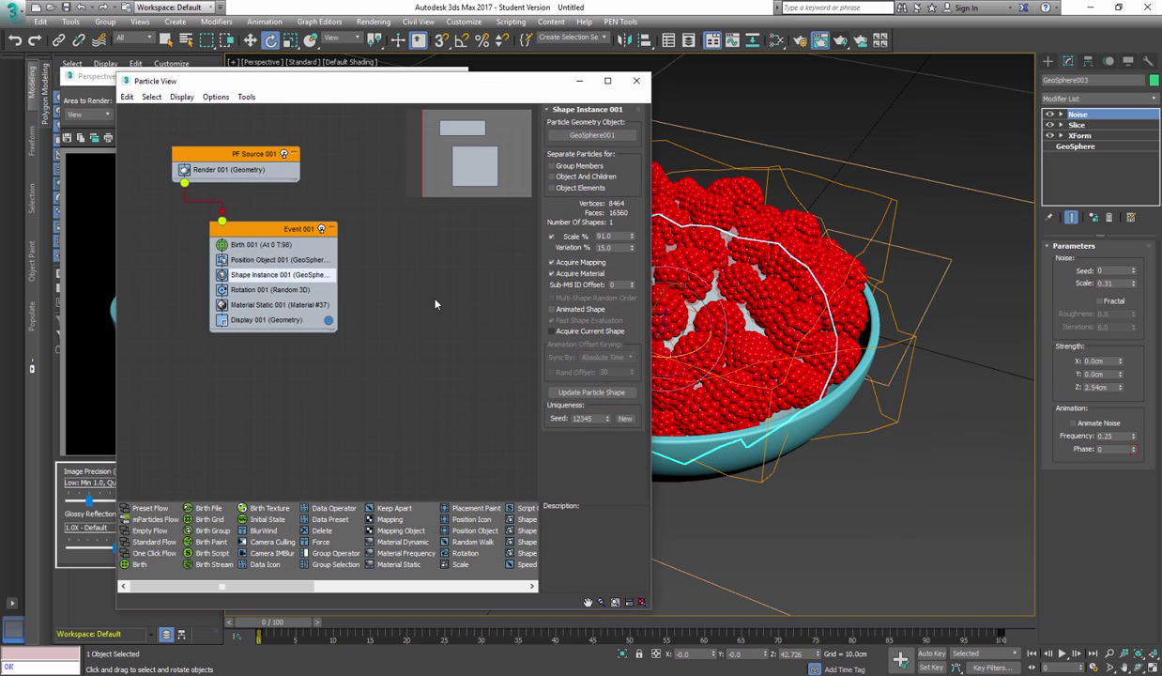
pyautogui.click(562, 239)
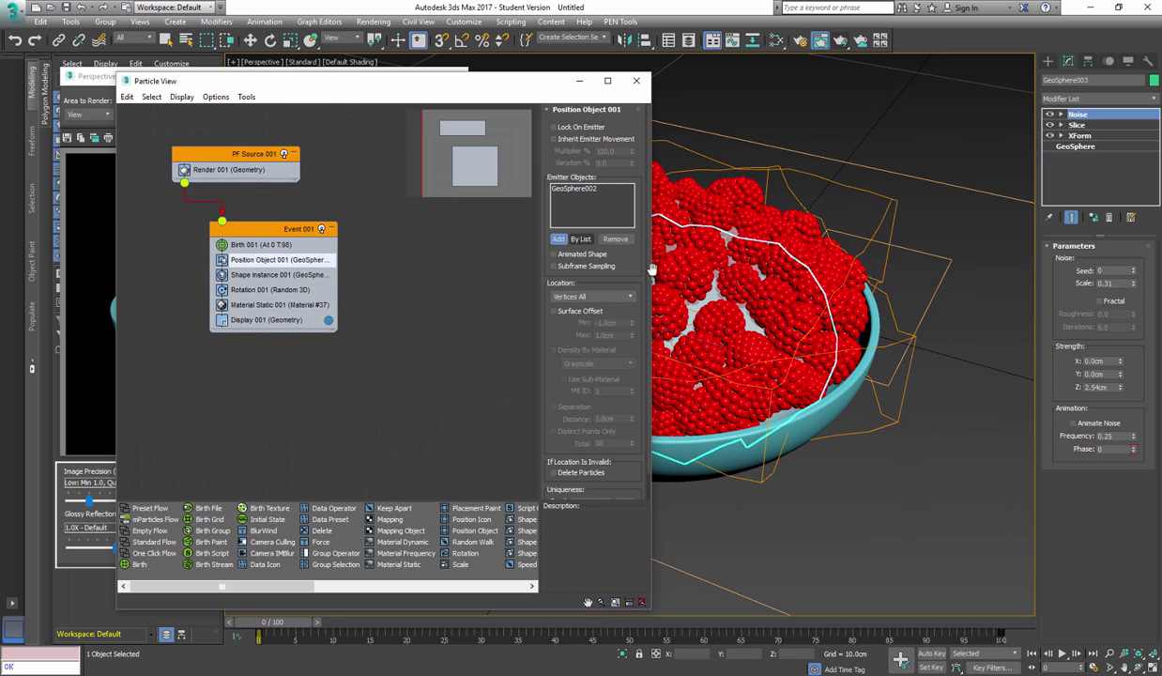
pyautogui.click(728, 312)
pyautogui.keyDown('alt'); pyautogui.moveTo(729, 312); pyautogui.dragTo(770, 320, button='middle'); pyautogui.keyUp('alt')
pyautogui.moveTo(522, 86); pyautogui.dragTo(390, 103)
pyautogui.moveTo(726, 271); pyautogui.dragTo(774, 312, button='middle')
# Raise the cloned GeoSphere above the berries to Z about 6.4 cm and check its wireframe.
pyautogui.rightClick(775, 312)
pyautogui.click(797, 333)
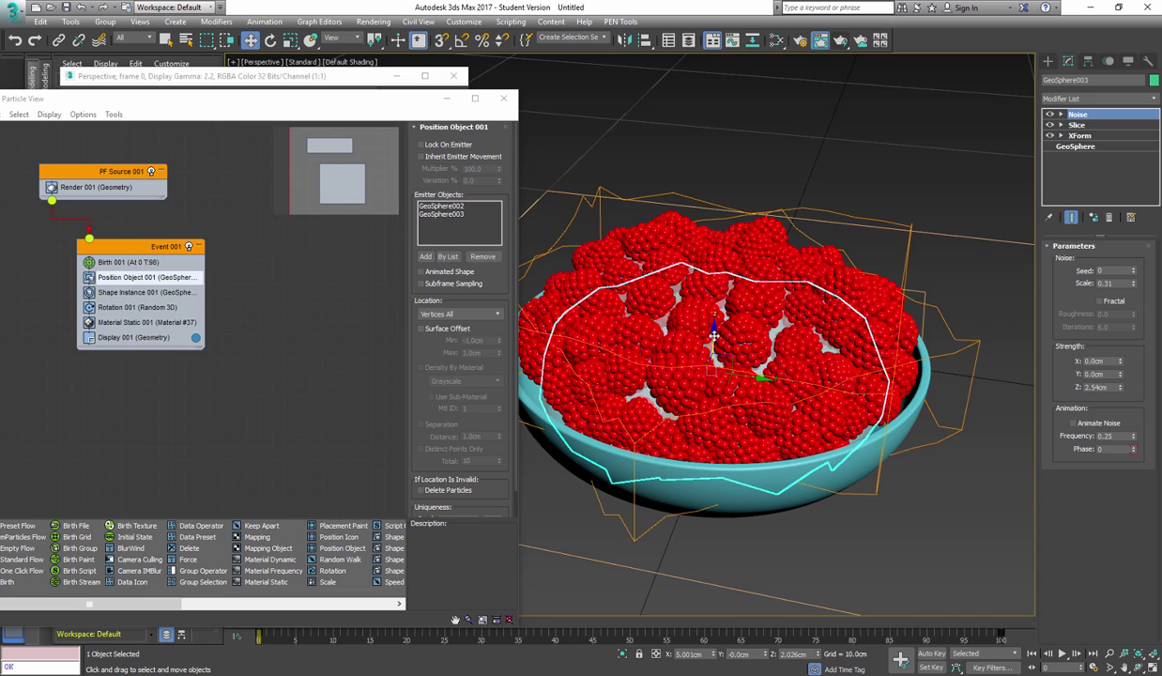
pyautogui.moveTo(779, 376); pyautogui.dragTo(781, 246)
pyautogui.keyDown('alt'); pyautogui.moveTo(781, 246); pyautogui.dragTo(733, 235, button='middle'); pyautogui.keyUp('alt')
pyautogui.press('F4')
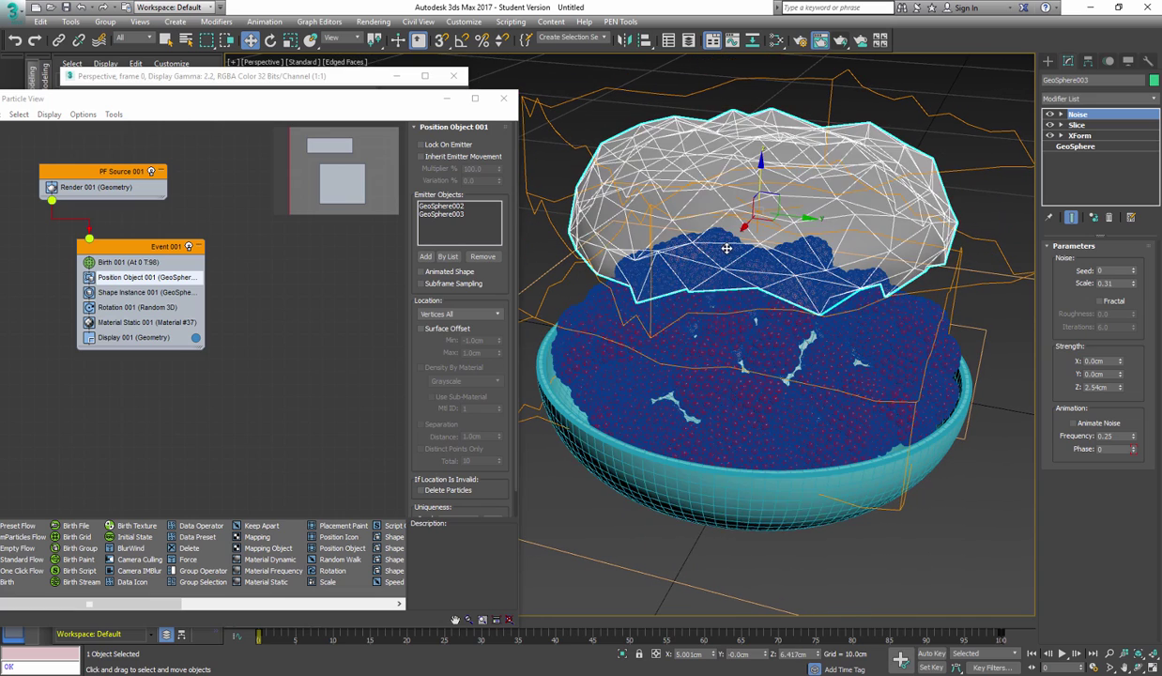
pyautogui.press('F4')
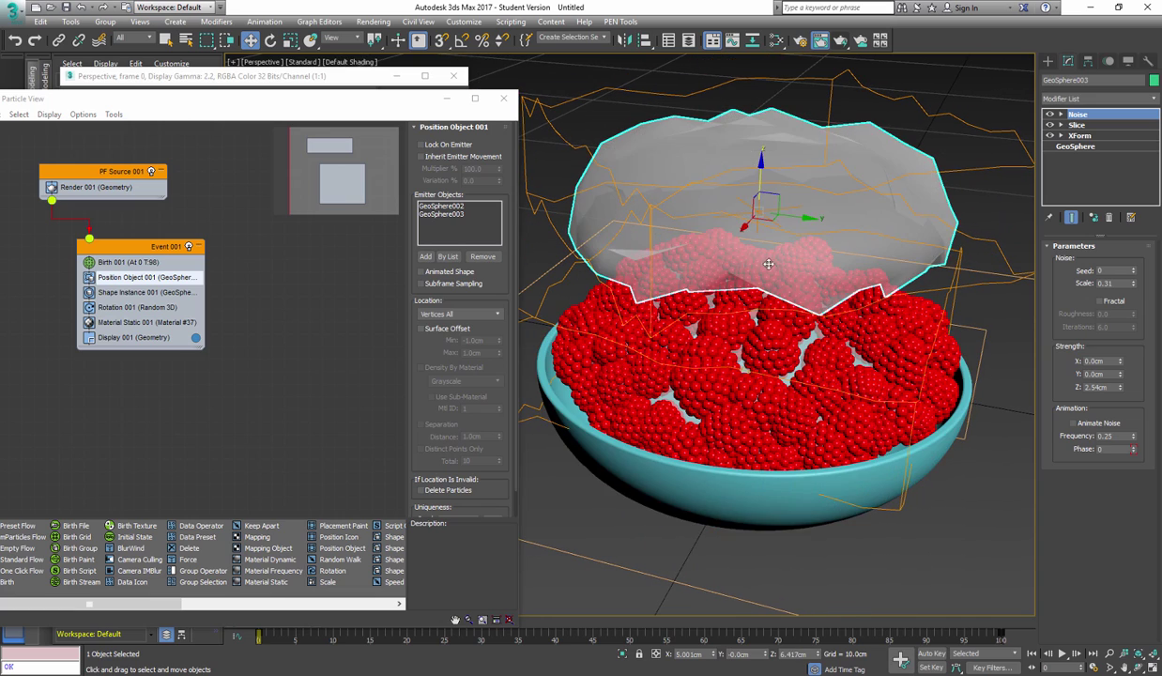
# Increase the Birth amount to 222 and lower the cloned GeoSphere back into the dish at Z about 2.46 cm.
pyautogui.click(132, 261)
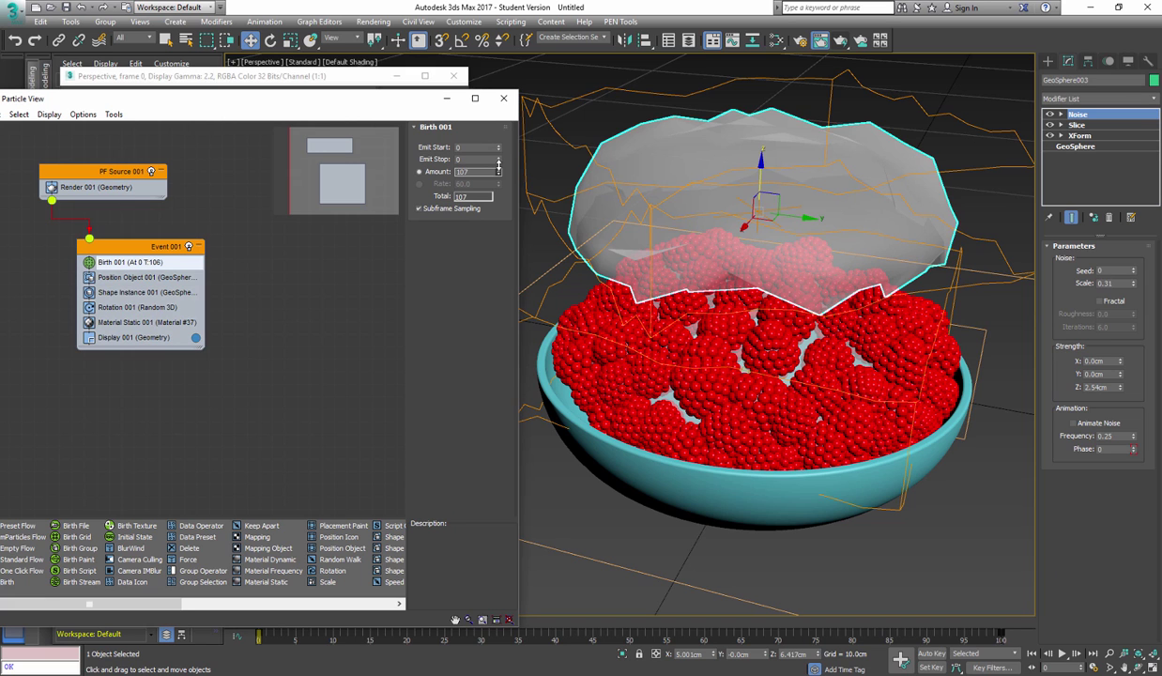
pyautogui.moveTo(498, 165); pyautogui.dragTo(558, 94)
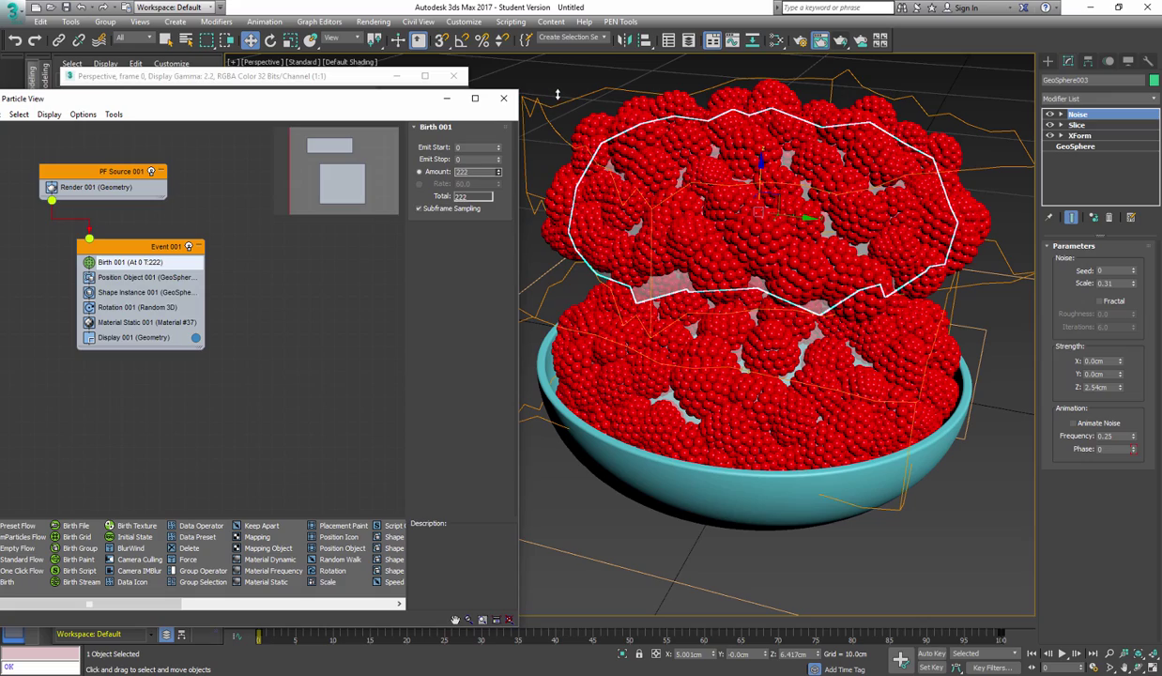
pyautogui.keyDown('alt'); pyautogui.moveTo(829, 188); pyautogui.dragTo(754, 335, button='middle'); pyautogui.keyUp('alt')
pyautogui.moveTo(754, 335); pyautogui.dragTo(753, 336)
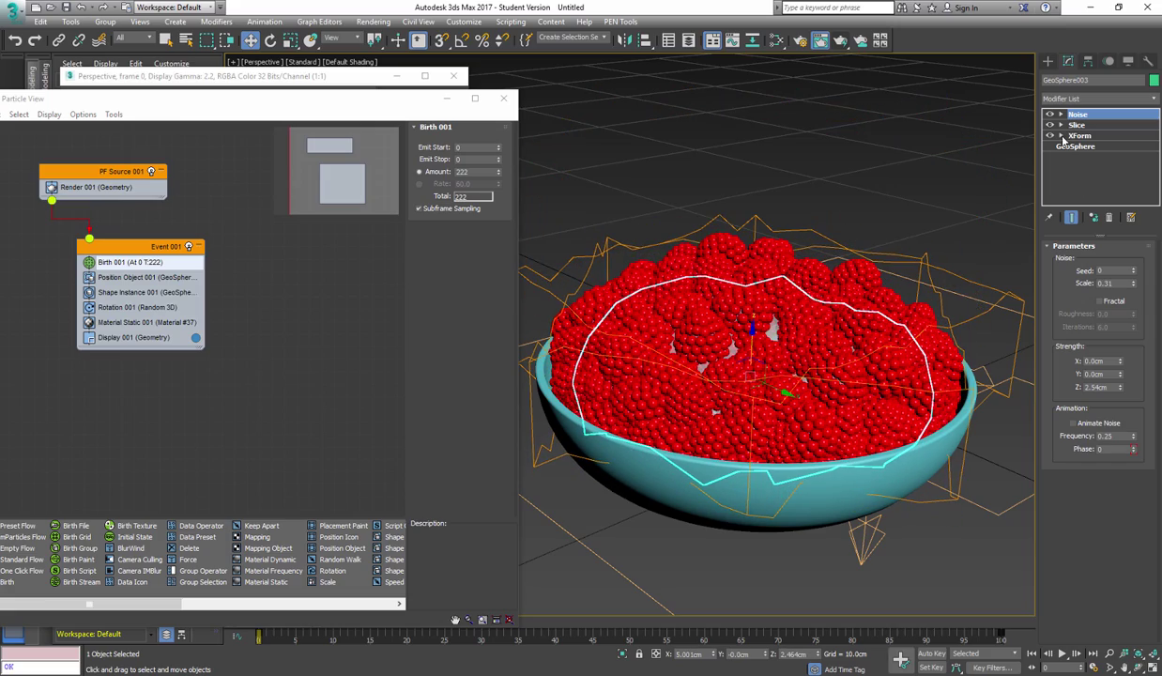
pyautogui.moveTo(826, 244)
pyautogui.keyDown('alt'); pyautogui.mouseDown(button='middle')
pyautogui.moveTo(807, 319)
pyautogui.moveTo(840, 296)
pyautogui.moveTo(826, 244)
pyautogui.moveTo(816, 261)
pyautogui.mouseUp(button='middle'); pyautogui.keyUp('alt')
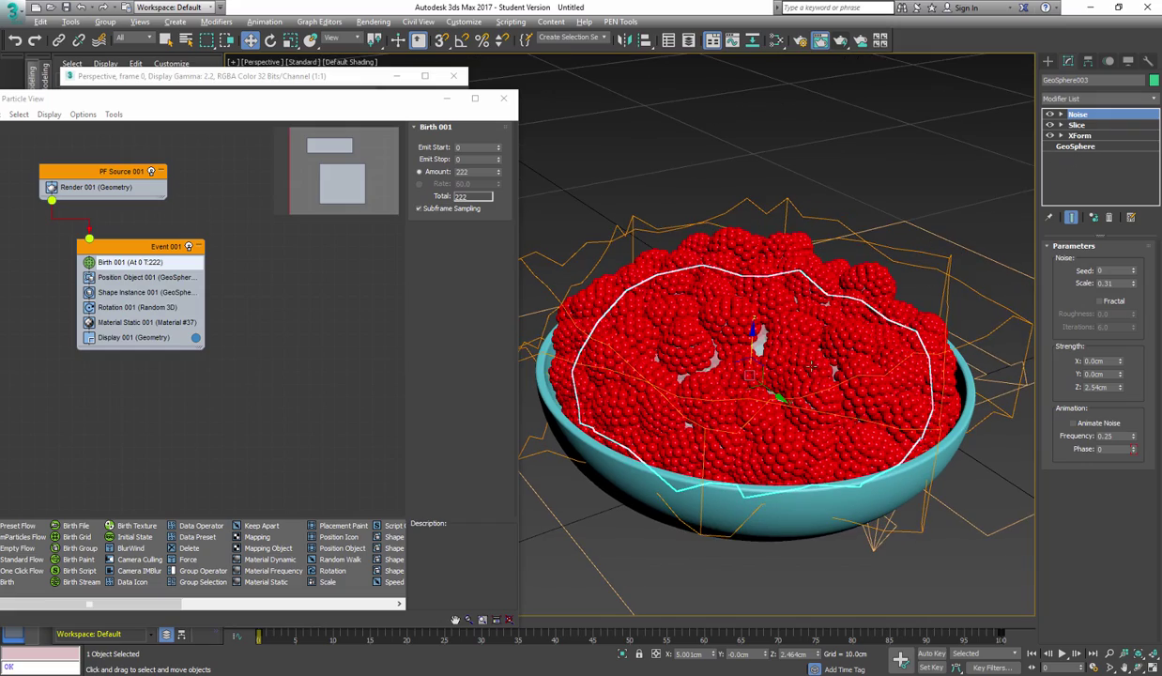
# Scale the cloned GeoSphere uniformly to about 87% and rotate it about -26 degrees around Z.
pyautogui.keyDown('alt'); pyautogui.moveTo(811, 367); pyautogui.dragTo(728, 349, button='middle'); pyautogui.keyUp('alt')
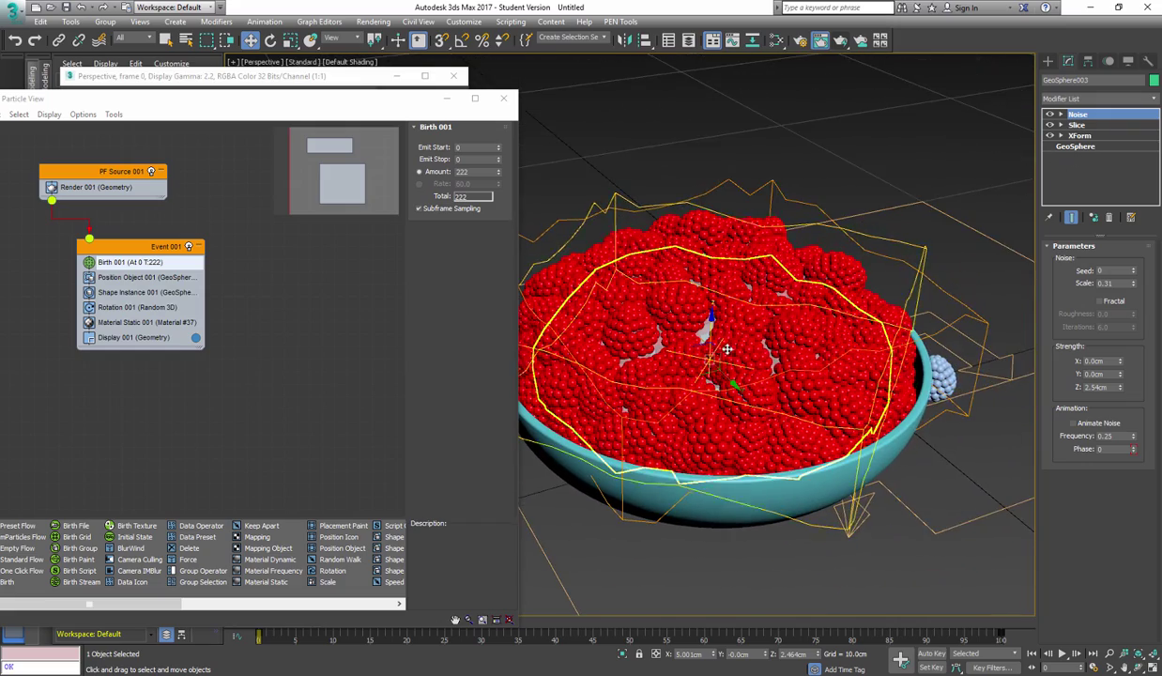
pyautogui.press('r')
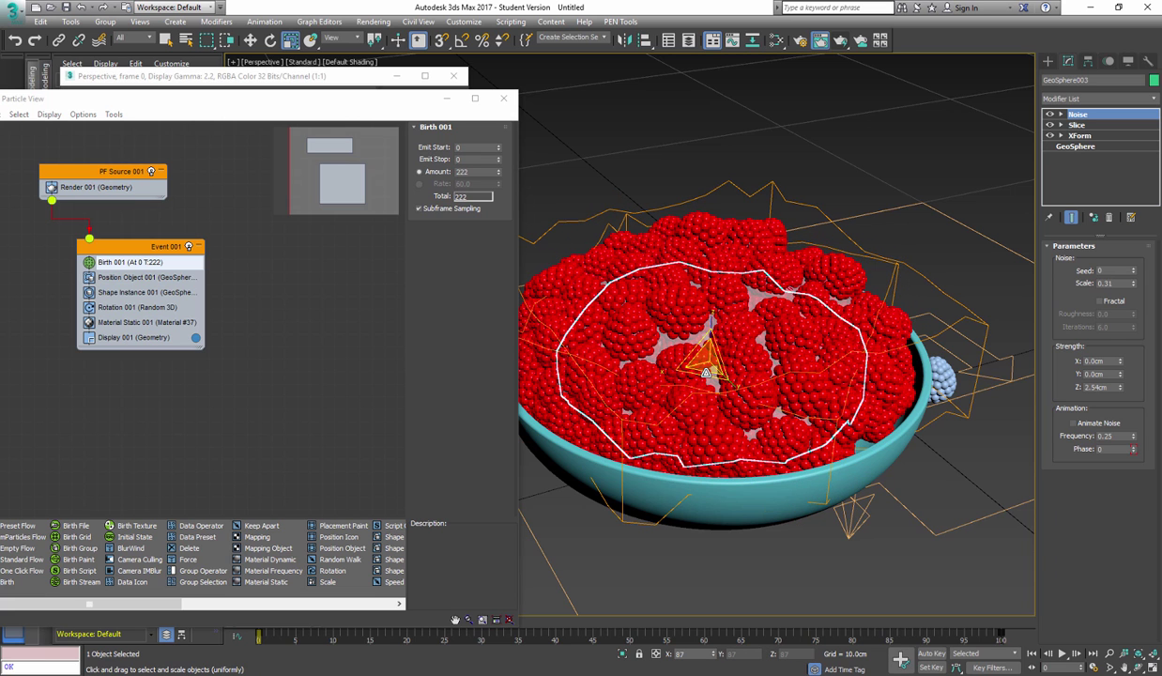
pyautogui.keyDown('alt'); pyautogui.moveTo(766, 367); pyautogui.dragTo(742, 406, button='middle'); pyautogui.keyUp('alt')
pyautogui.click(762, 361)
pyautogui.moveTo(722, 388); pyautogui.dragTo(639, 392)
# Render the dish with both berry layers from a low, close perspective.
pyautogui.keyDown('alt'); pyautogui.moveTo(648, 390); pyautogui.dragTo(777, 311, button='middle'); pyautogui.keyUp('alt')
pyautogui.scroll(2, 770, 302)
pyautogui.scroll(1, 770, 301)
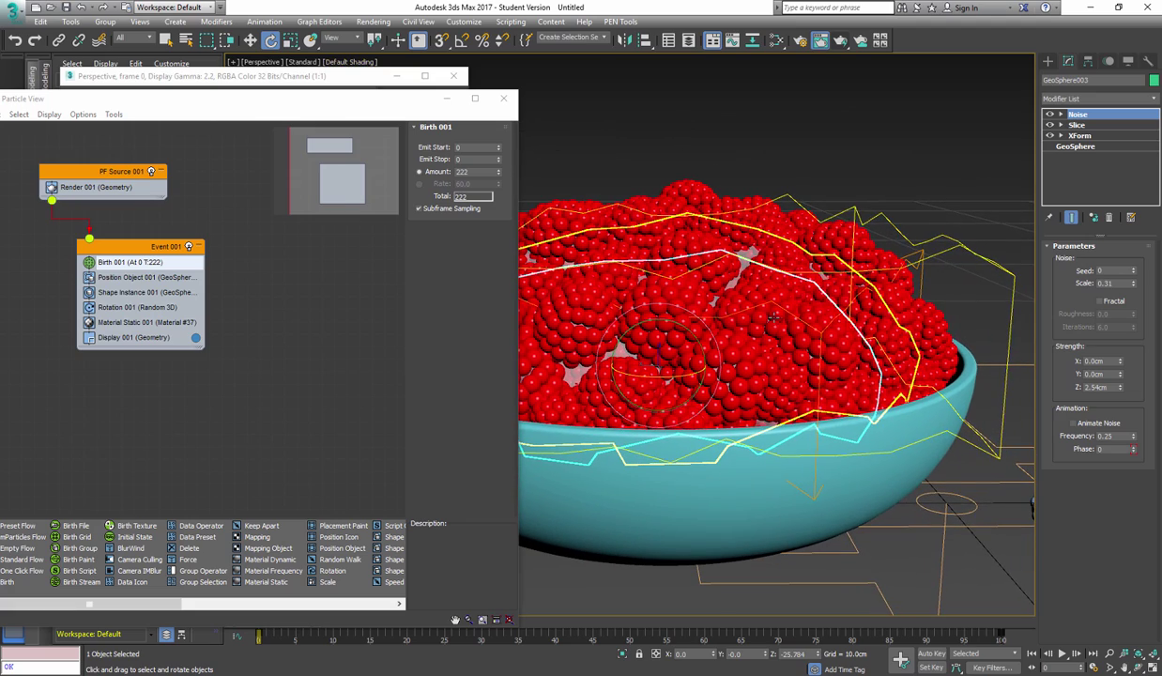
pyautogui.hotkey('shift', 'q')
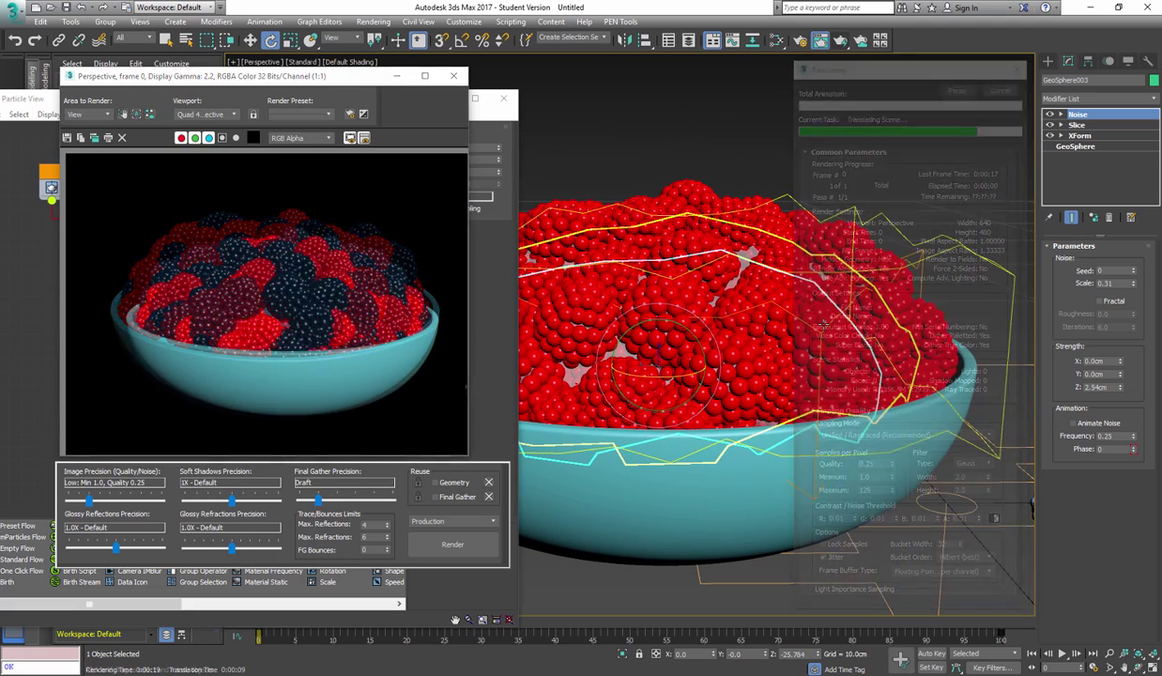